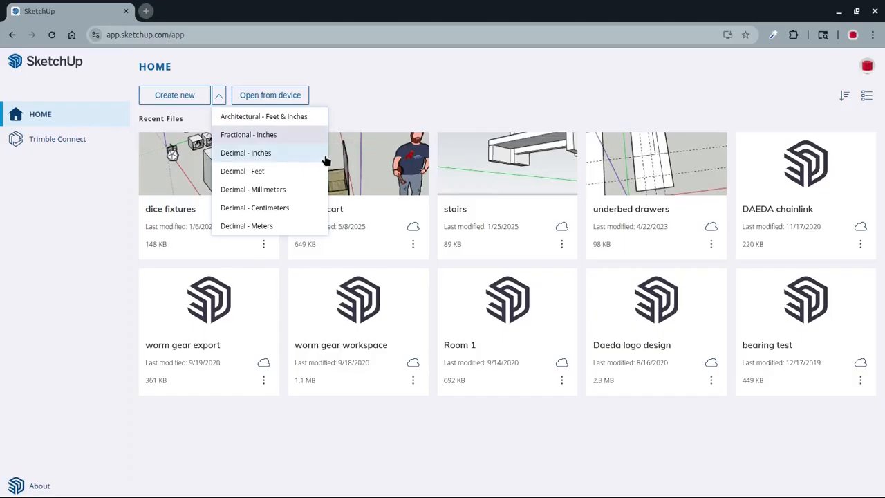
# Create a new model using the Fractional - Inches template
pyautogui.click(291, 142)
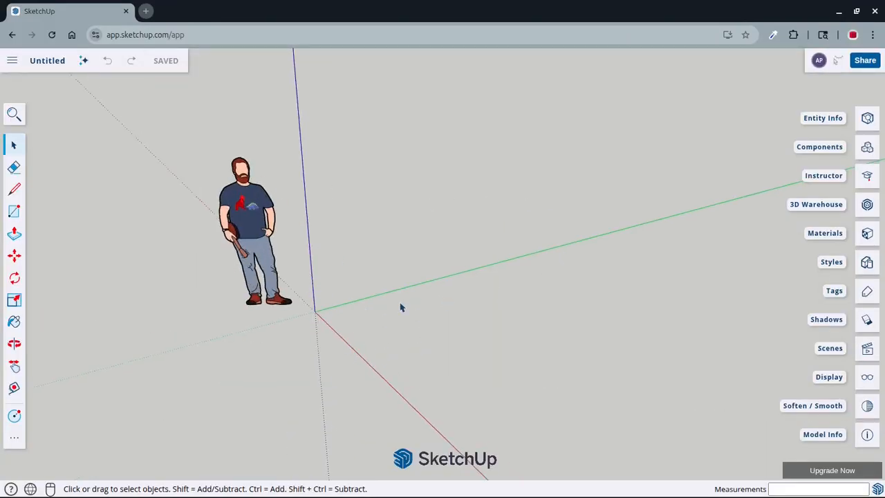
# Examine the standing figure and the drawing axes around the origin from several angles
pyautogui.press('o')
pyautogui.moveTo(415, 342)
pyautogui.mouseDown()
pyautogui.moveTo(551, 228)
pyautogui.moveTo(582, 280)
pyautogui.moveTo(291, 355)
pyautogui.moveTo(310, 336)
pyautogui.moveTo(488, 318)
pyautogui.moveTo(416, 343)
pyautogui.moveTo(429, 306)
pyautogui.moveTo(424, 328)
pyautogui.mouseUp()
pyautogui.press('space')
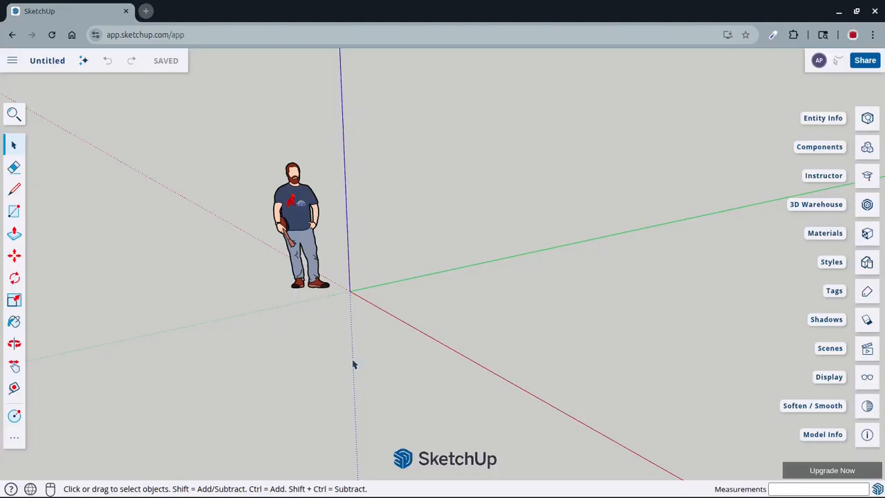
pyautogui.scroll(-2, 379, 356)
pyautogui.moveTo(484, 340); pyautogui.dragTo(335, 354, button='middle')
pyautogui.scroll(2, 339, 352)
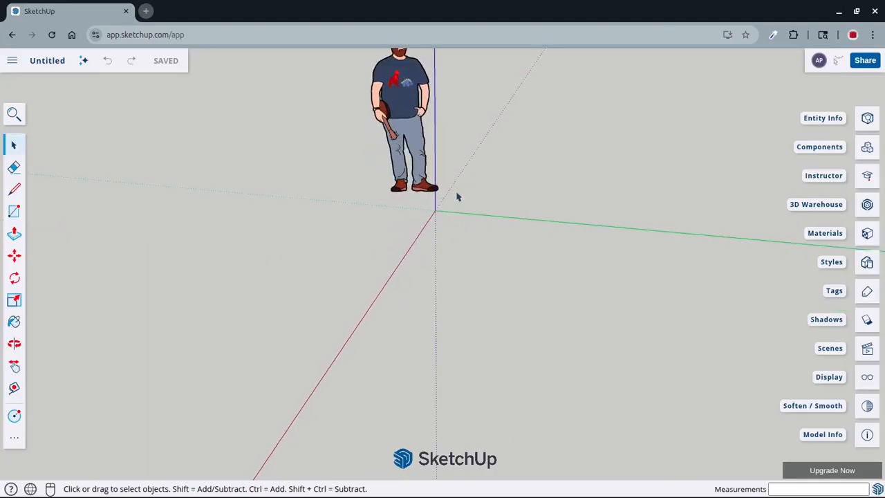
pyautogui.scroll(-1, 334, 360)
pyautogui.moveTo(334, 360); pyautogui.dragTo(455, 304, button='middle')
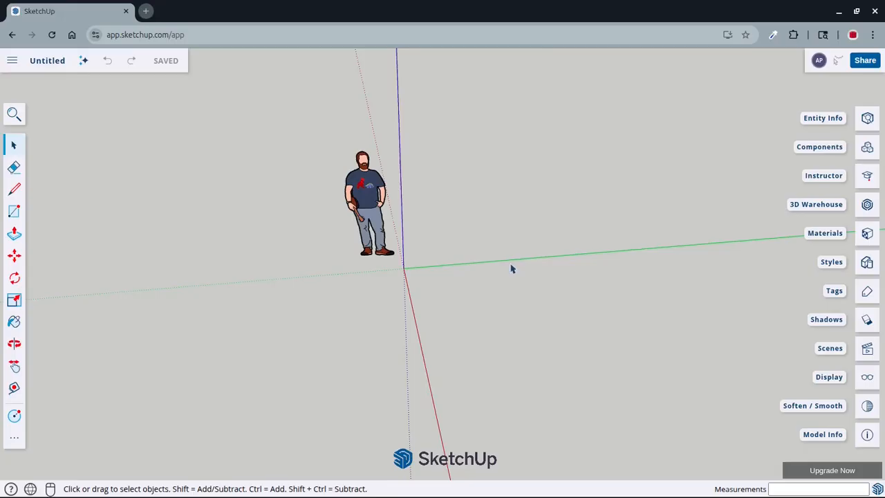
pyautogui.moveTo(475, 329); pyautogui.dragTo(567, 300, button='middle')
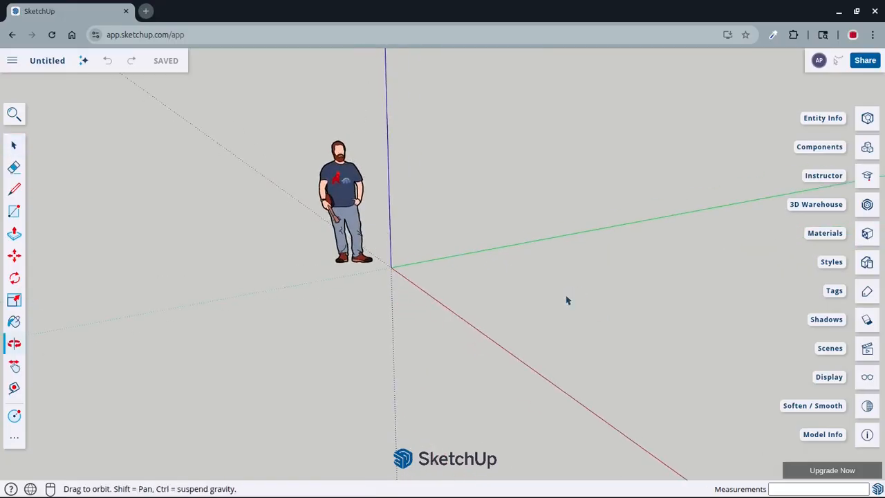
# Select the standing figure beside the origin and clear the selection
pyautogui.click(346, 184)
pyautogui.scroll(1, 482, 220)
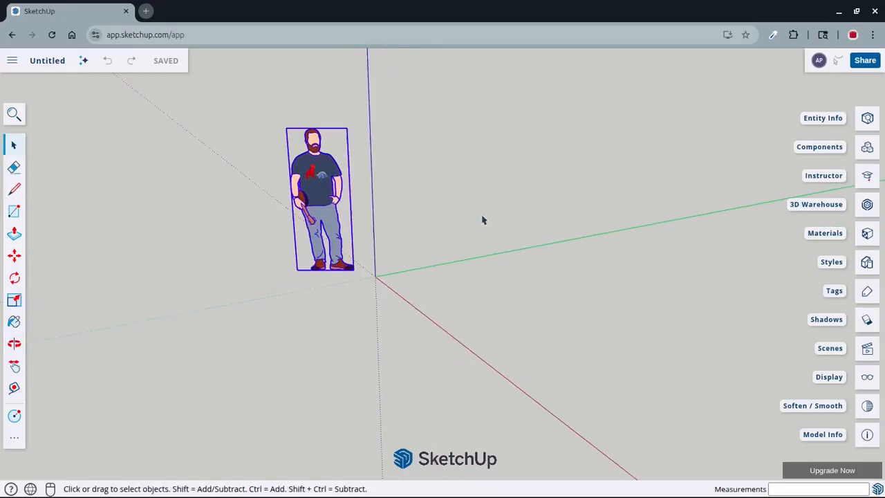
pyautogui.moveTo(482, 219); pyautogui.dragTo(318, 310, button='middle')
pyautogui.scroll(-2, 295, 262)
pyautogui.scroll(2, 308, 272)
pyautogui.click(308, 273)
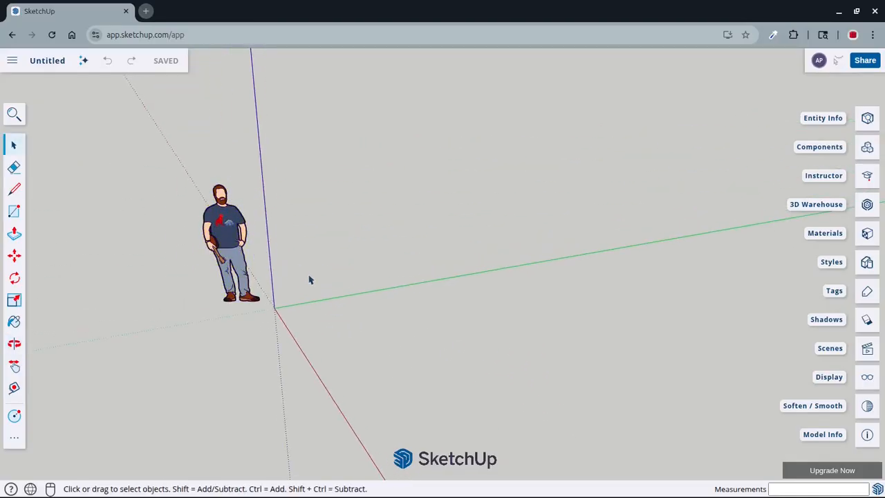
# Inspect how the red, green and blue axes meet at the origin from different sides
pyautogui.moveTo(309, 277); pyautogui.dragTo(416, 294, button='middle')
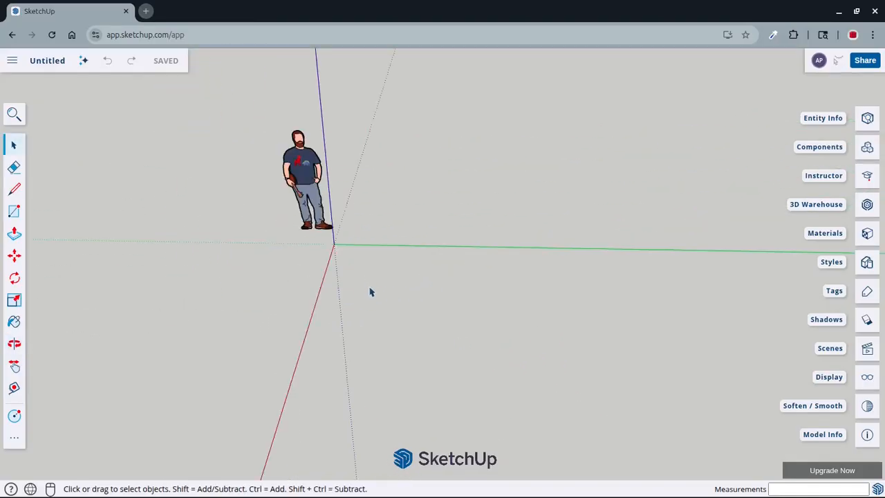
pyautogui.scroll(1, 339, 260)
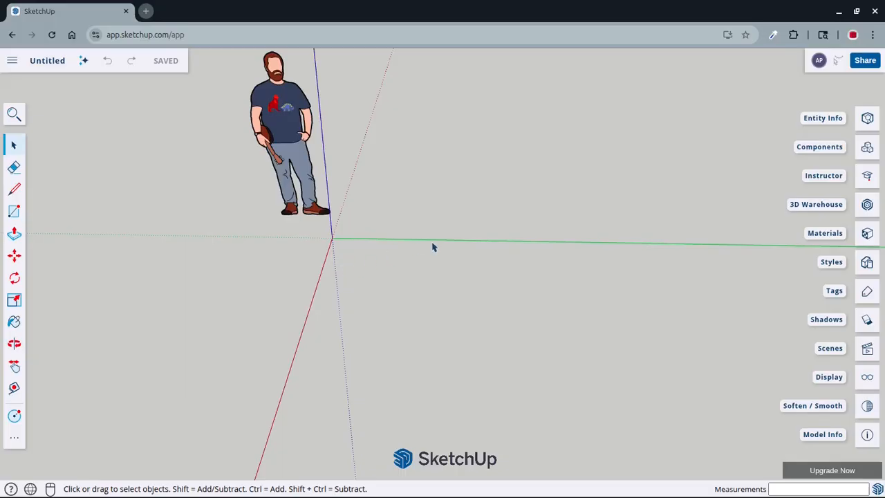
pyautogui.scroll(-1, 433, 247)
pyautogui.press('o')
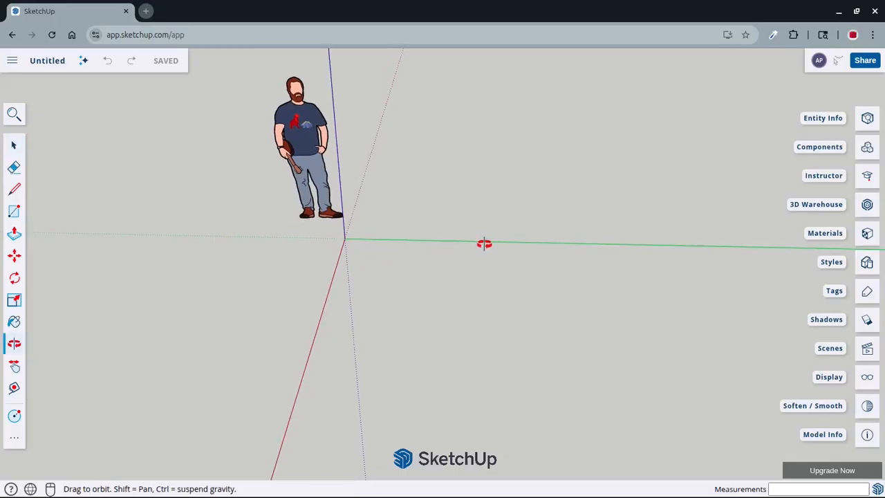
pyautogui.moveTo(484, 243); pyautogui.dragTo(448, 265)
pyautogui.press('space')
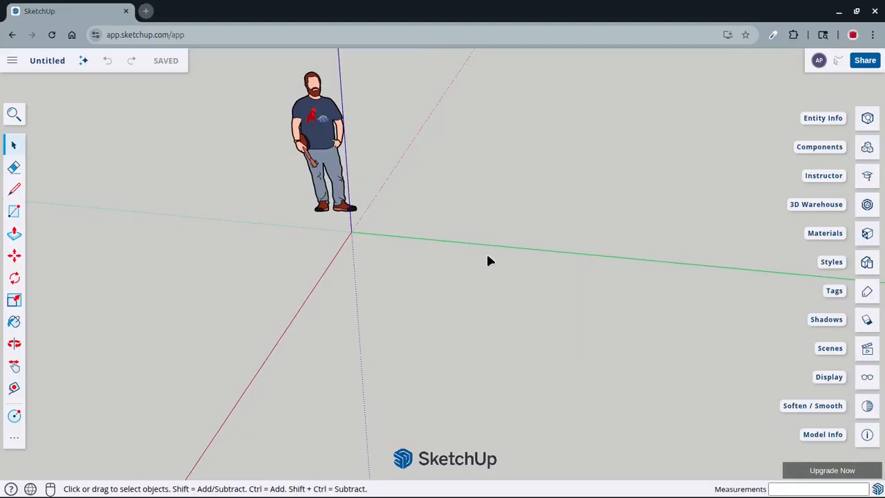
pyautogui.press('o')
pyautogui.moveTo(494, 253); pyautogui.dragTo(388, 280)
pyautogui.press('space')
pyautogui.press('o')
pyautogui.press('space')
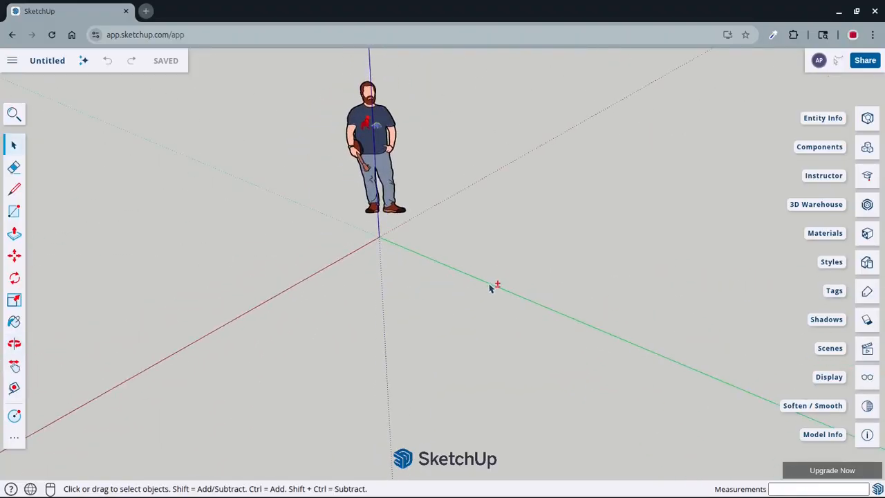
pyautogui.press('o')
pyautogui.moveTo(515, 280); pyautogui.dragTo(536, 304)
pyautogui.press('space')
# View the standing figure and the origin both close up and from farther away
pyautogui.scroll(3, 565, 194)
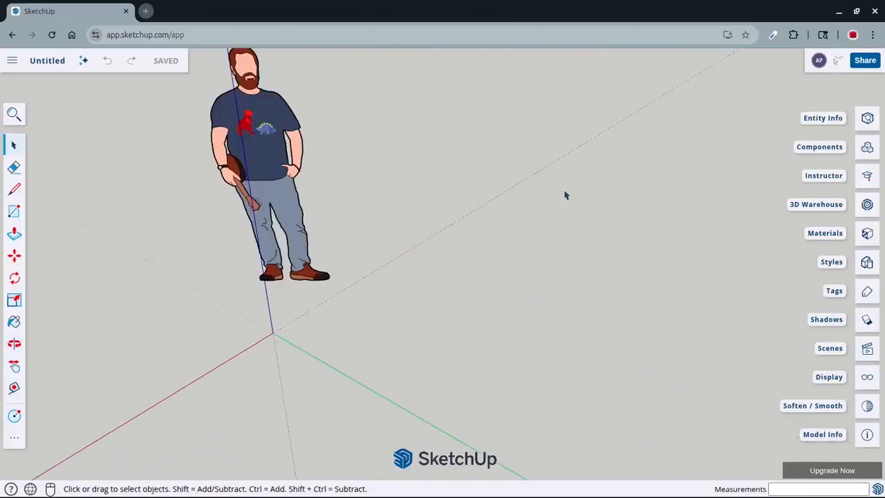
pyautogui.scroll(-1, 564, 192)
pyautogui.scroll(-1, 563, 192)
pyautogui.scroll(3, 277, 307)
pyautogui.scroll(-3, 316, 323)
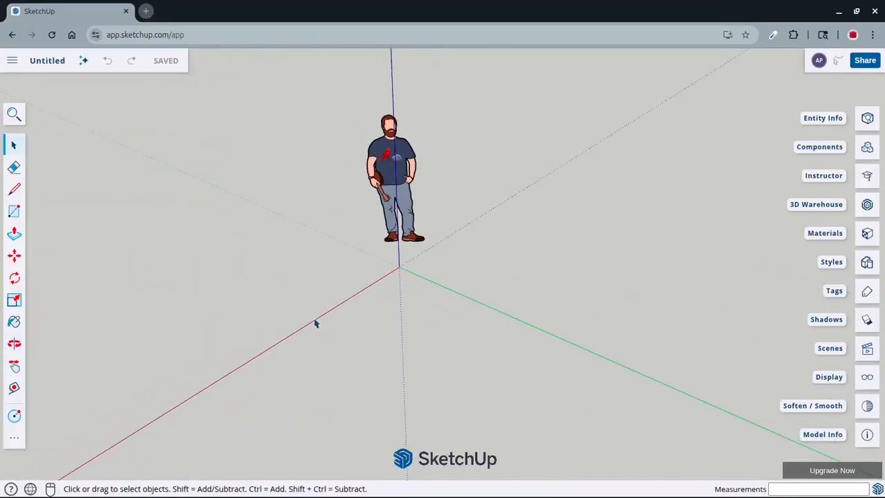
pyautogui.scroll(3, 357, 357)
pyautogui.scroll(-3, 356, 356)
pyautogui.scroll(3, 422, 235)
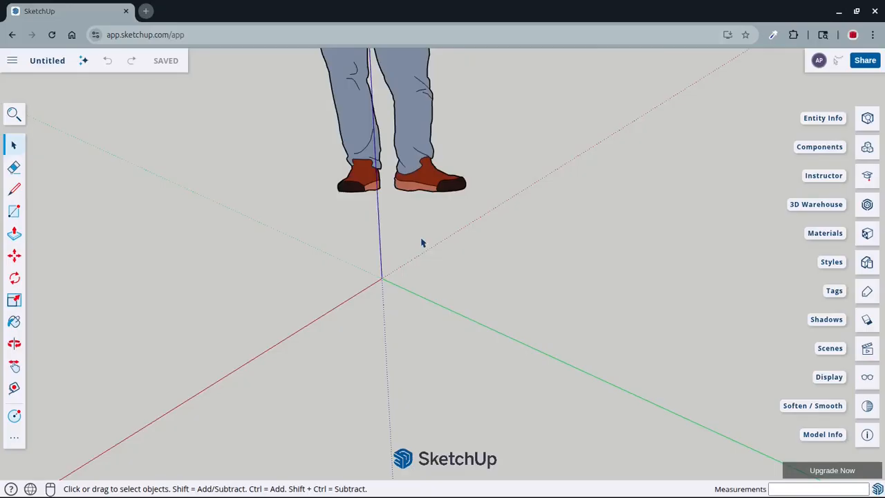
pyautogui.scroll(-3, 421, 245)
pyautogui.scroll(-1, 415, 276)
pyautogui.scroll(3, 406, 315)
pyautogui.scroll(-3, 406, 315)
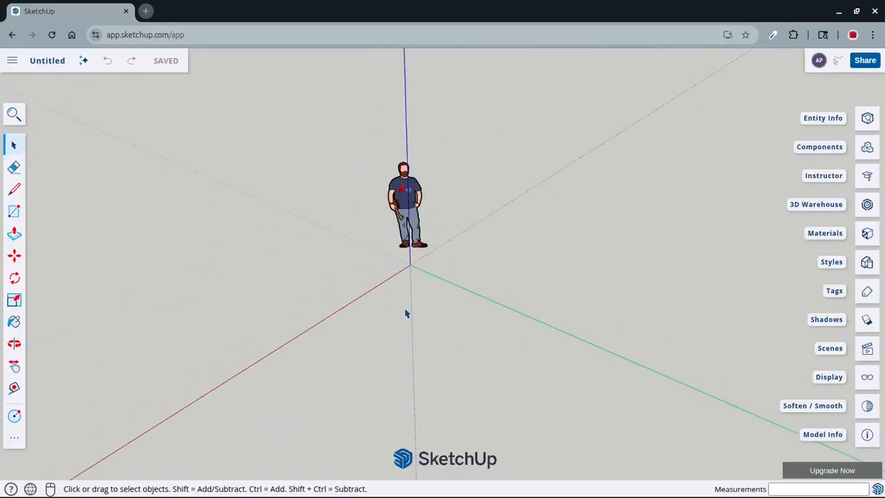
pyautogui.moveTo(408, 312); pyautogui.dragTo(565, 329, button='middle')
pyautogui.scroll(-2, 565, 329)
pyautogui.scroll(2, 631, 378)
pyautogui.scroll(2, 553, 271)
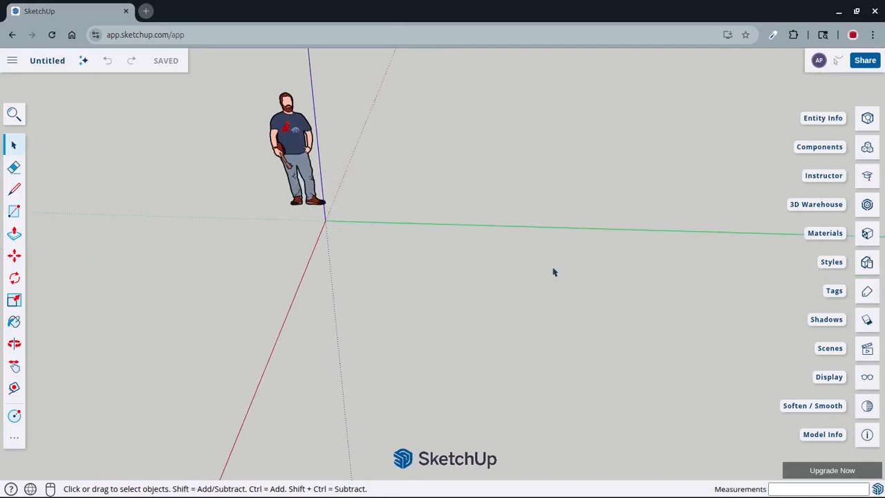
pyautogui.scroll(-2, 508, 294)
pyautogui.scroll(2, 422, 238)
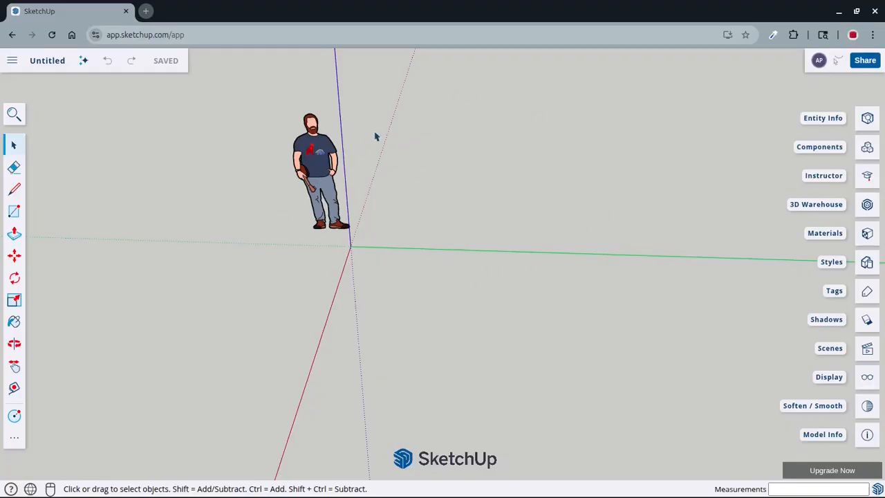
# Select the standing figure directly and with a selection window, clearing the selection each time
pyautogui.click(332, 144)
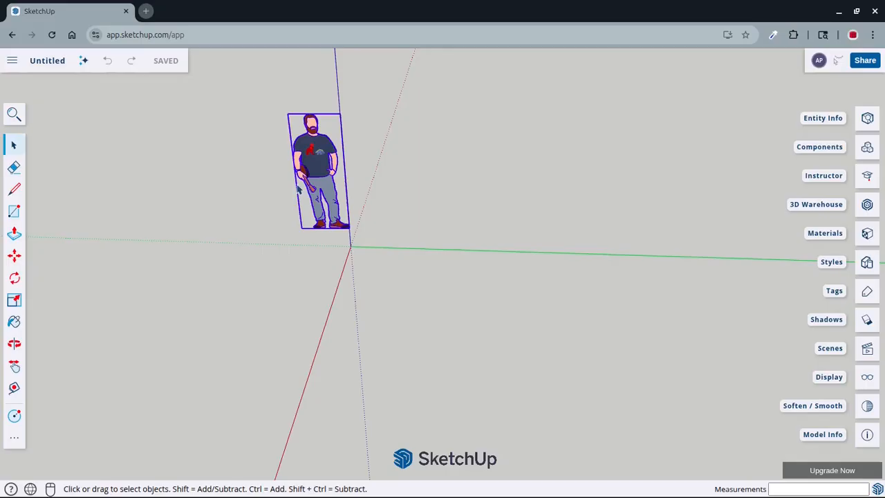
pyautogui.click(472, 190)
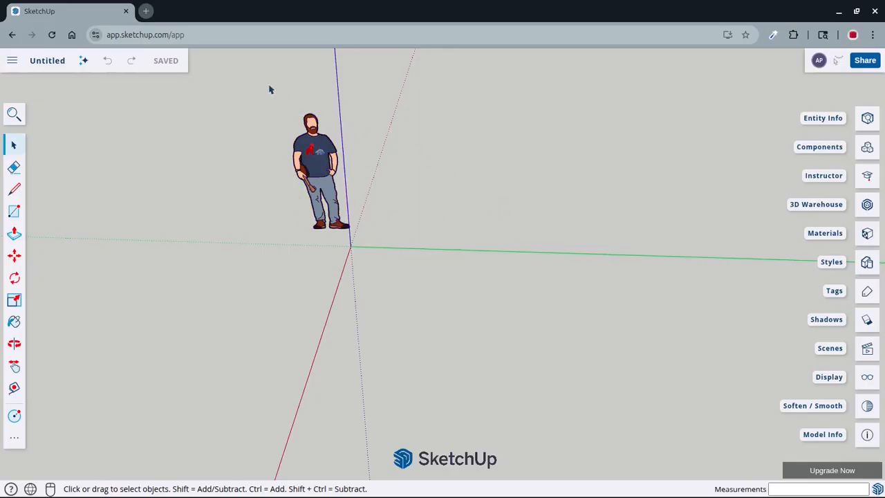
pyautogui.moveTo(241, 86); pyautogui.dragTo(774, 328)
pyautogui.click(541, 214)
# Erase the standing figure with the Eraser tool and undo the deletion
pyautogui.click(14, 168)
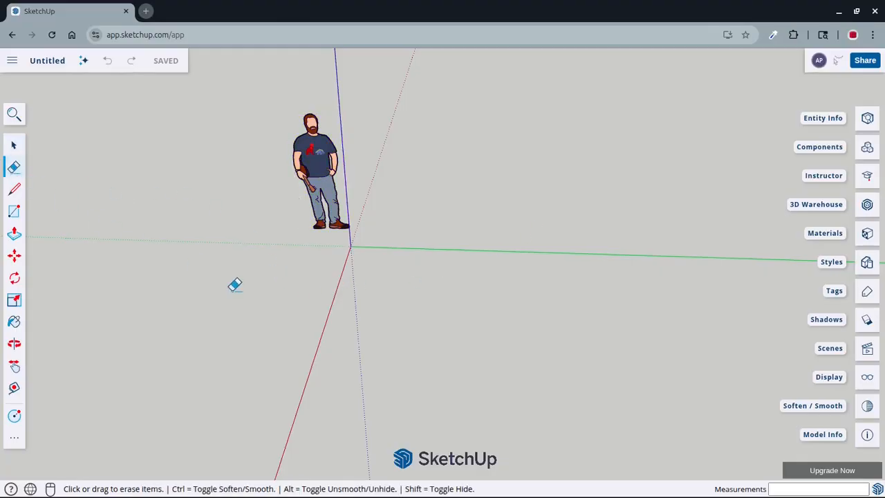
pyautogui.click(326, 131)
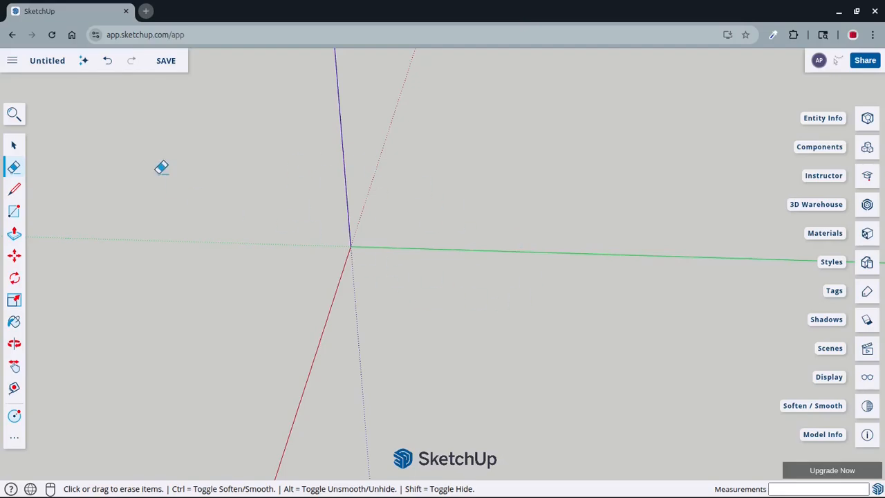
pyautogui.click(107, 61)
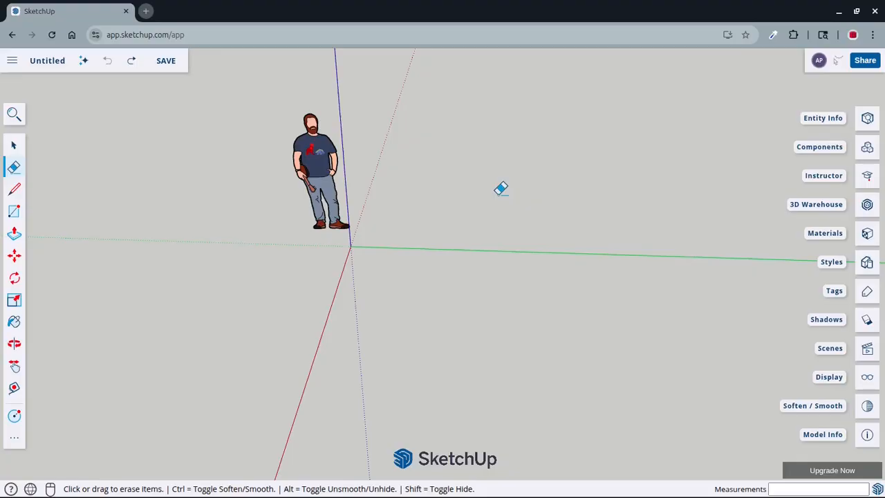
pyautogui.press('space')
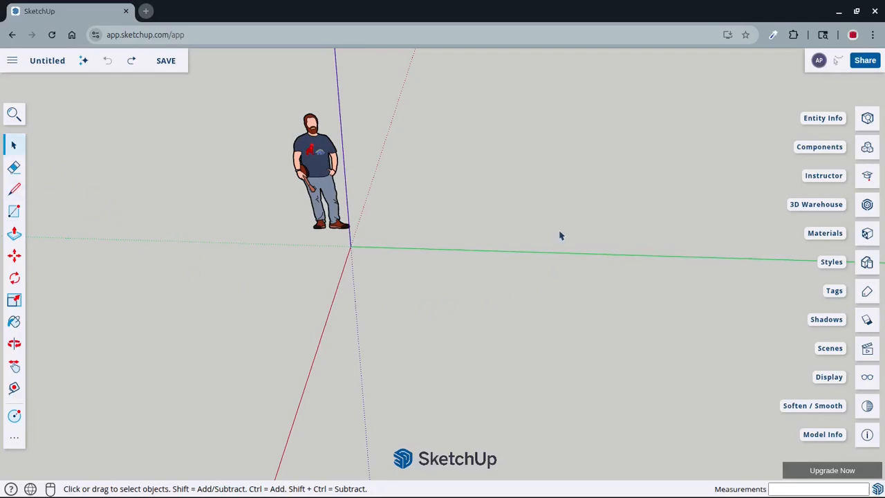
# Draw a single freehand line that starts near the figure's feet and crosses the green axis
pyautogui.press('l')
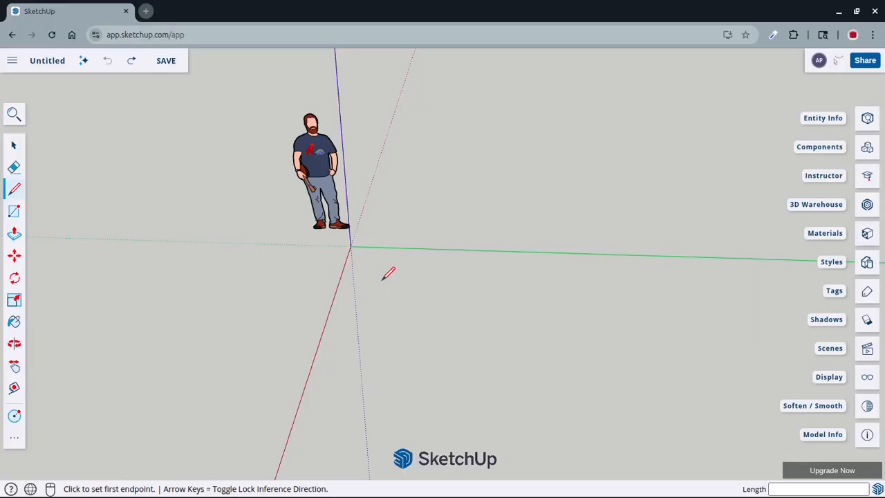
pyautogui.click(378, 220)
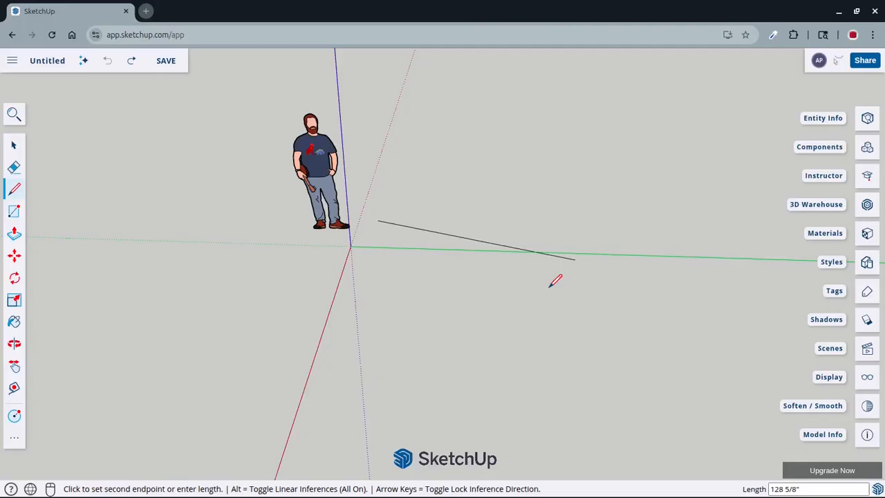
pyautogui.click(524, 332)
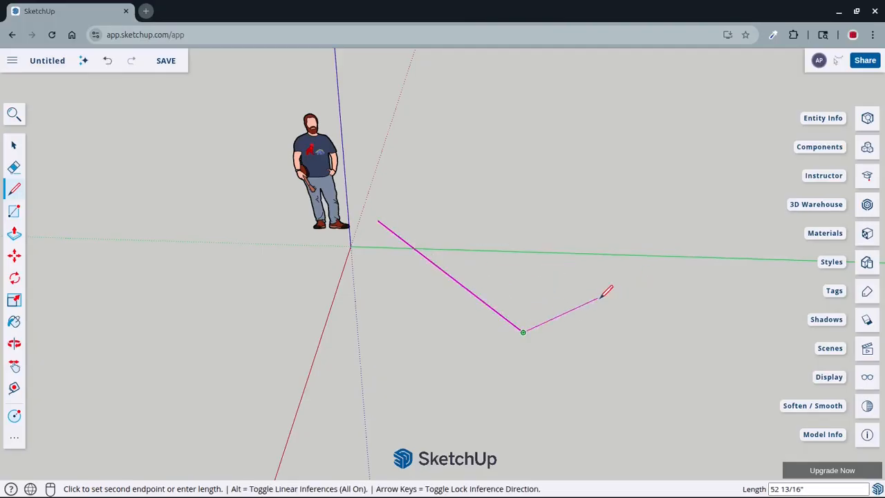
pyautogui.press('space')
# Draw a second, separate line 30 inches long, parallel to the green axis and behind it
pyautogui.moveTo(595, 300); pyautogui.dragTo(361, 253, button='middle')
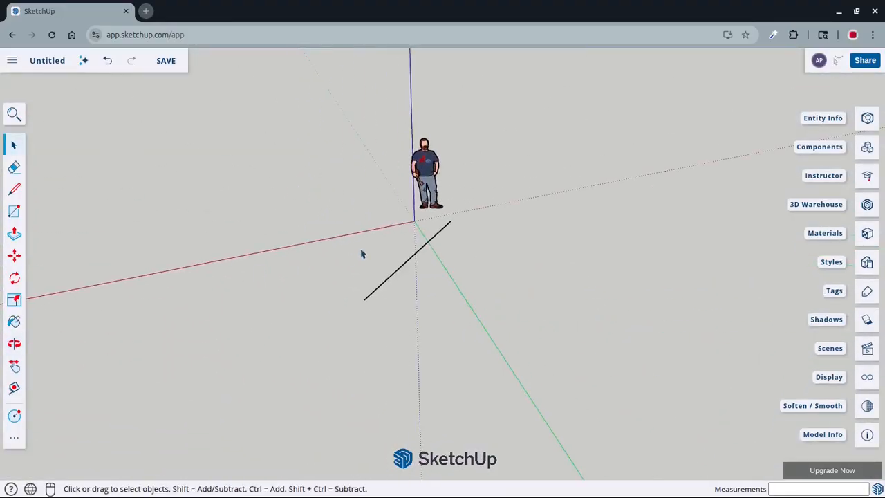
pyautogui.moveTo(246, 281); pyautogui.dragTo(493, 343, button='middle')
pyautogui.press('l')
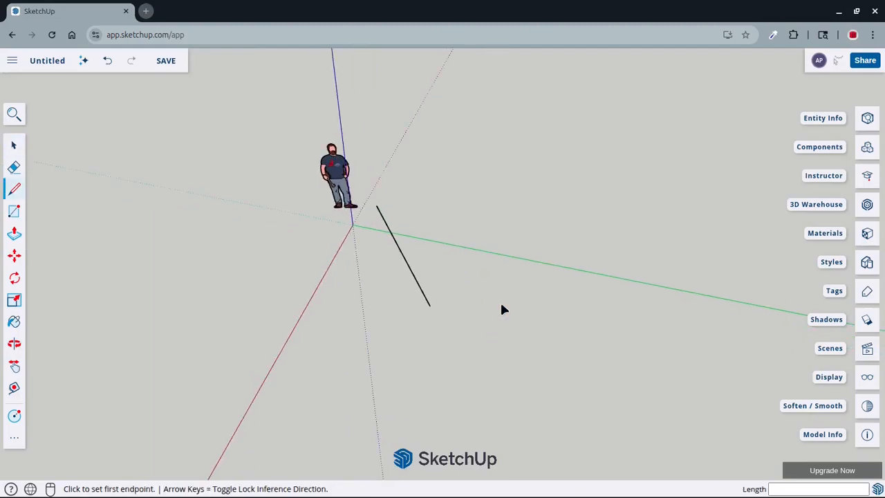
pyautogui.click(499, 228)
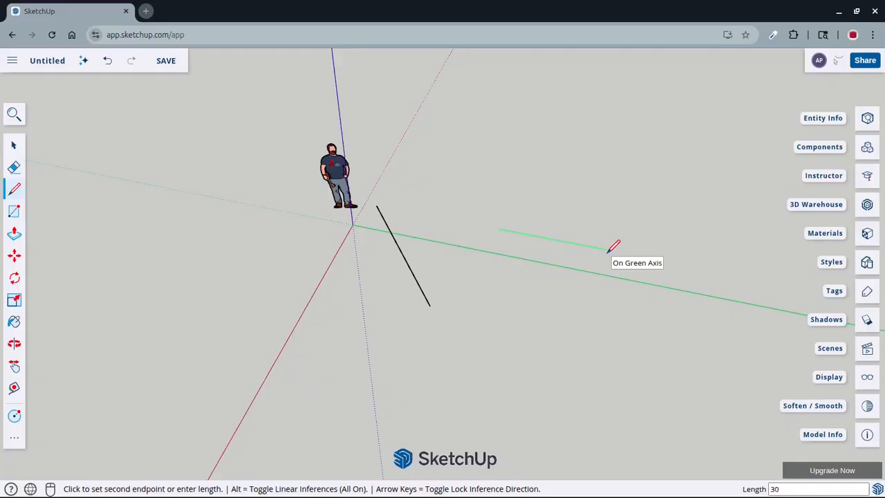
pyautogui.press('Return')
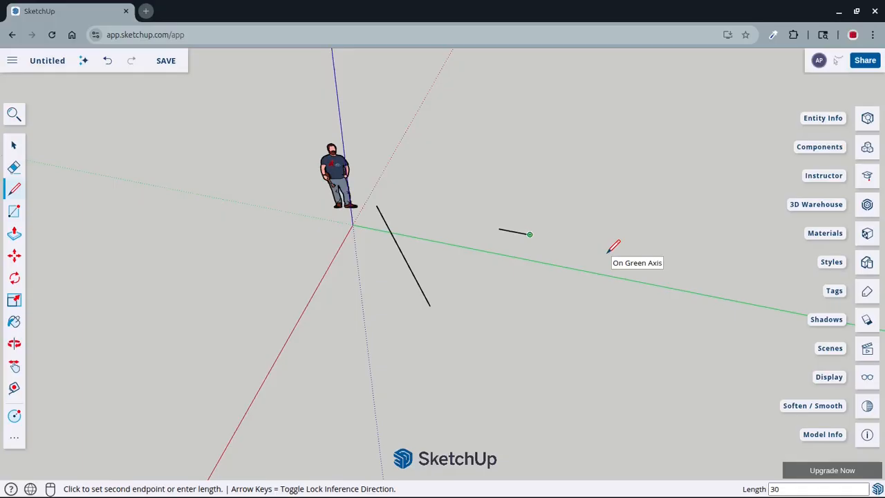
pyautogui.scroll(6, 526, 222)
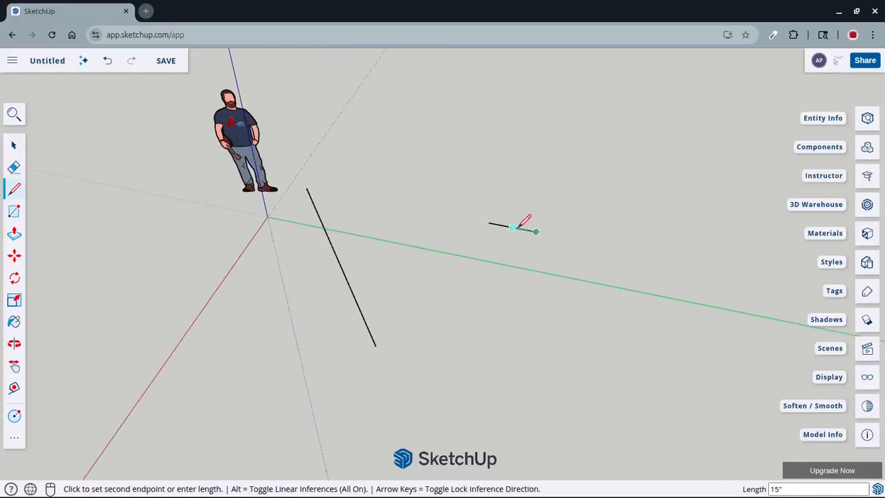
pyautogui.press('Escape')
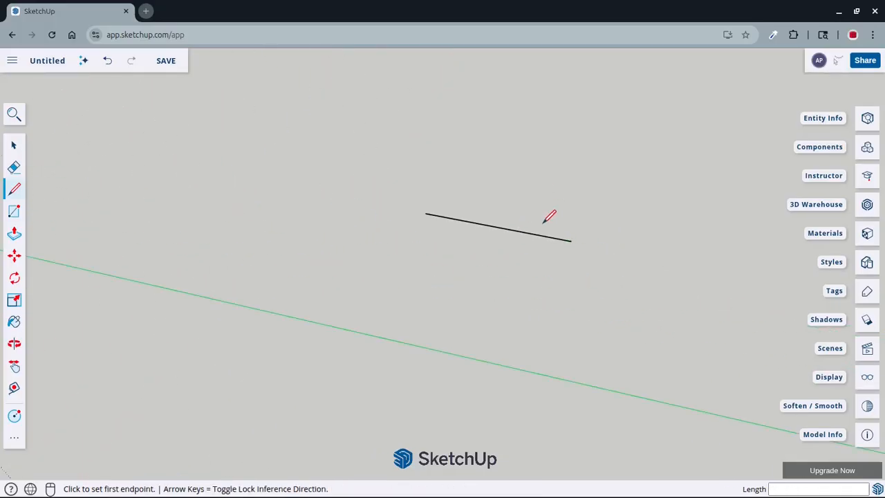
pyautogui.press('space')
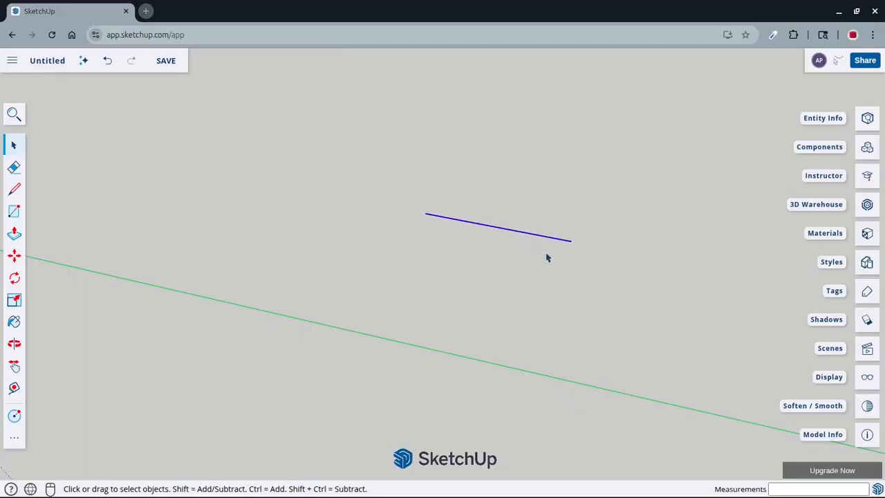
pyautogui.scroll(-5, 550, 280)
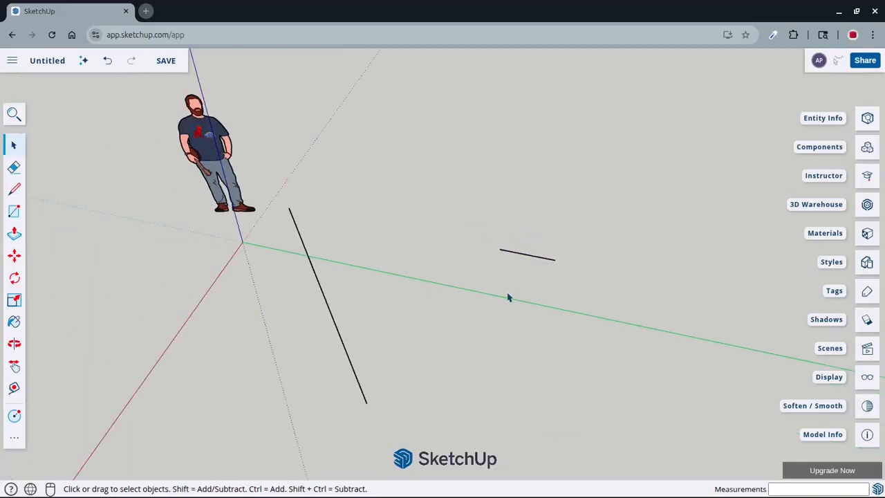
# Draw a separate line about 101 inches long parallel to the red axis behind the green axis, cycling the linear inference modes while drawing
pyautogui.press('l')
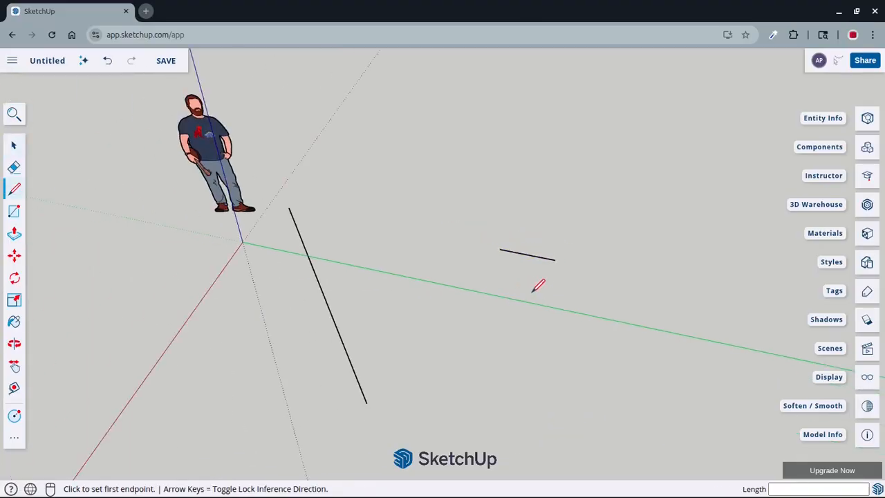
pyautogui.click(432, 187)
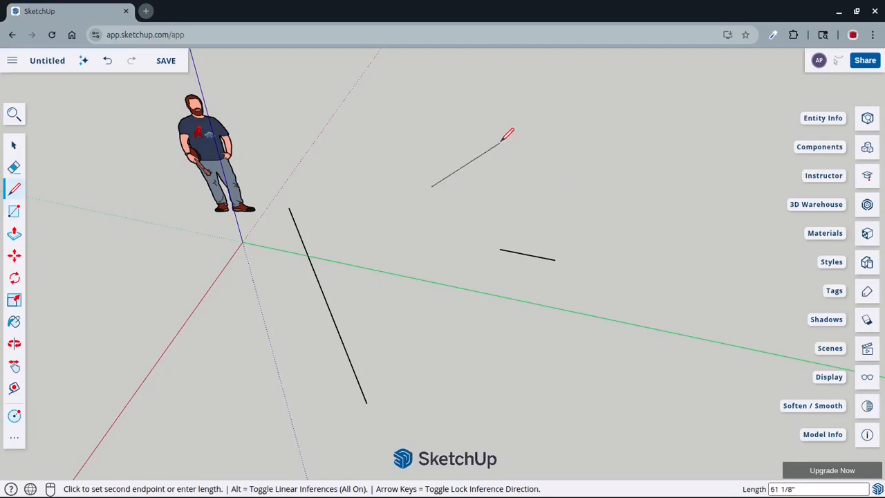
pyautogui.press('alt')
pyautogui.press('alt')
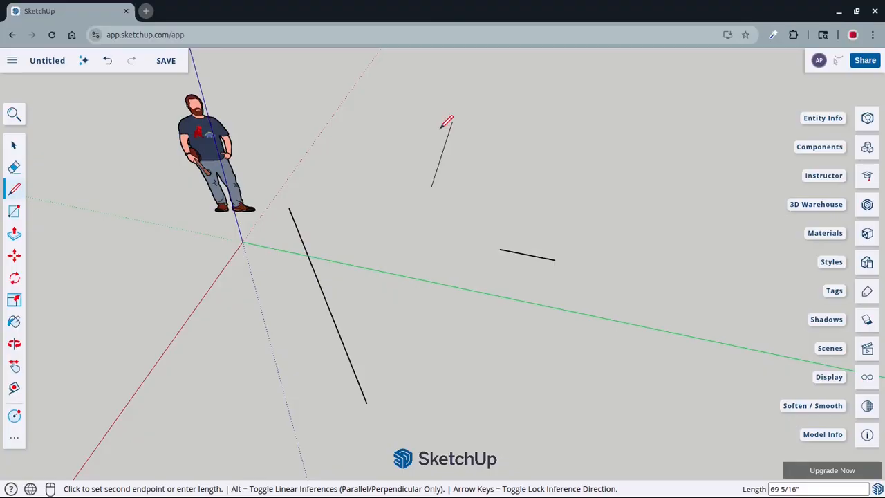
pyautogui.press('alt')
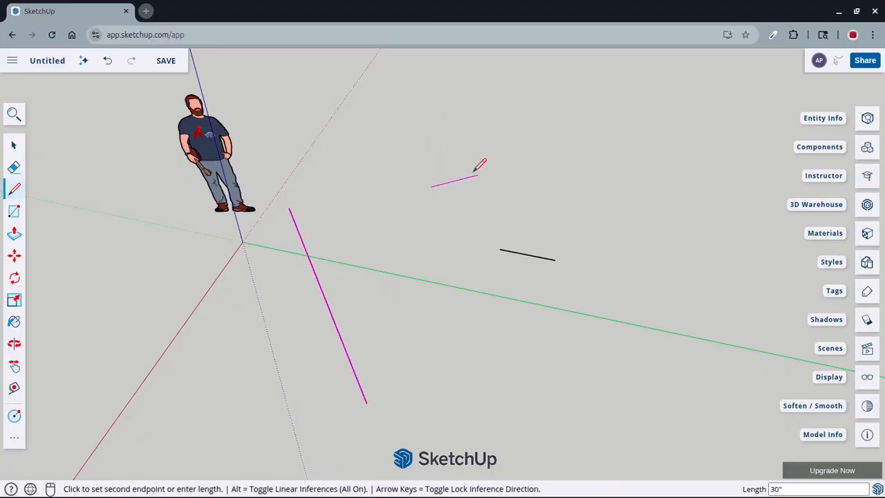
pyautogui.press('alt')
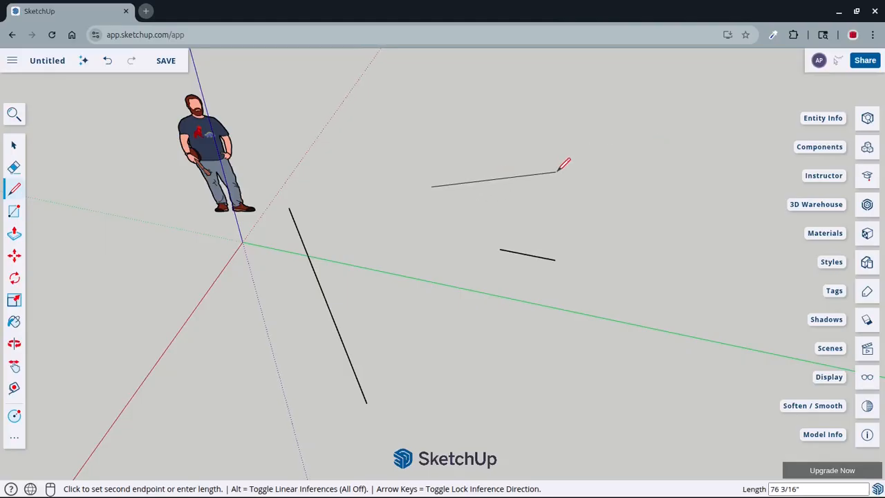
pyautogui.press('alt')
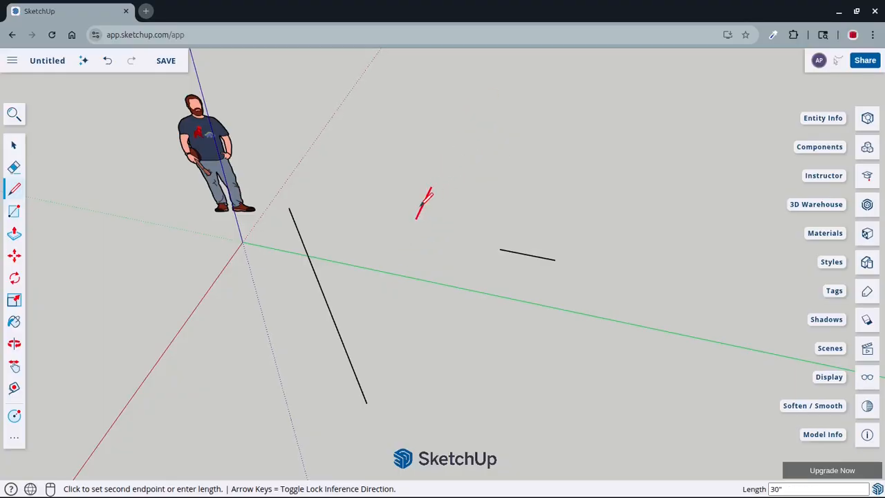
pyautogui.click(487, 97)
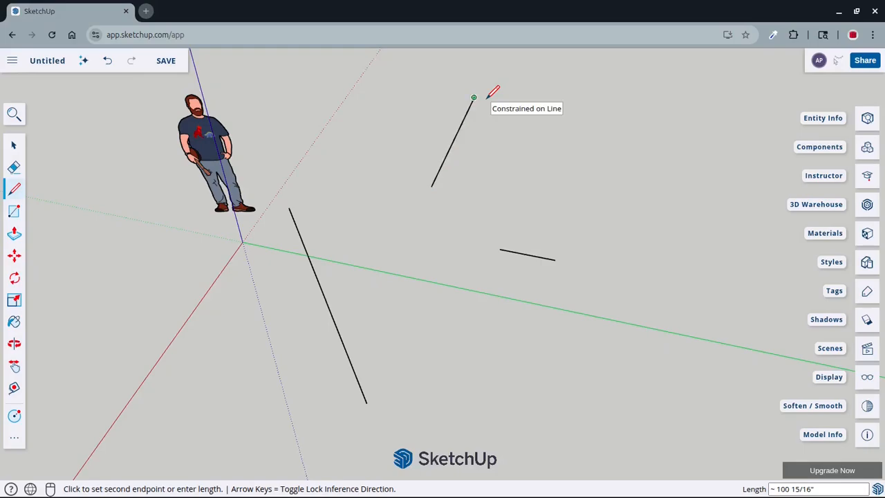
pyautogui.press('Escape')
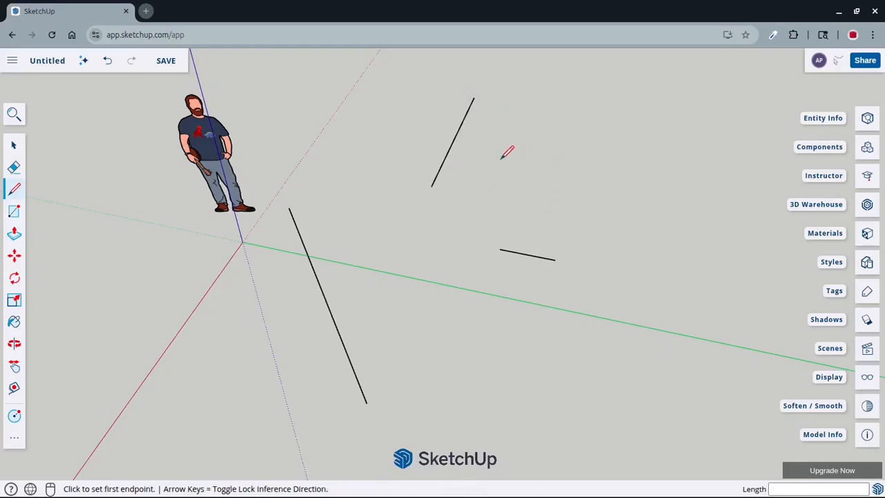
# Examine the three drawn lines from several angles to compare their directions with the axes
pyautogui.press('o')
pyautogui.moveTo(505, 151)
pyautogui.mouseDown()
pyautogui.moveTo(506, 182)
pyautogui.moveTo(472, 223)
pyautogui.moveTo(600, 213)
pyautogui.mouseUp()
pyautogui.press('l')
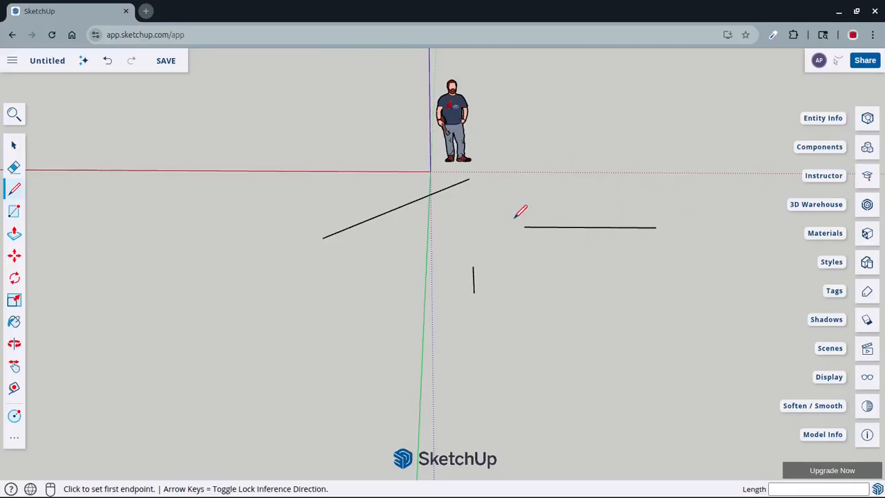
pyautogui.moveTo(517, 215); pyautogui.dragTo(569, 259, button='middle')
pyautogui.press('space')
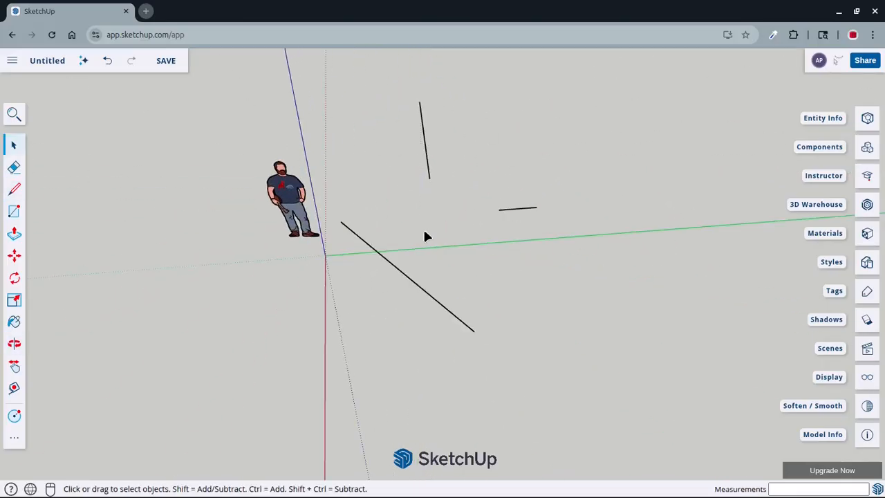
pyautogui.moveTo(426, 236); pyautogui.dragTo(469, 285, button='middle')
pyautogui.scroll(2, 456, 287)
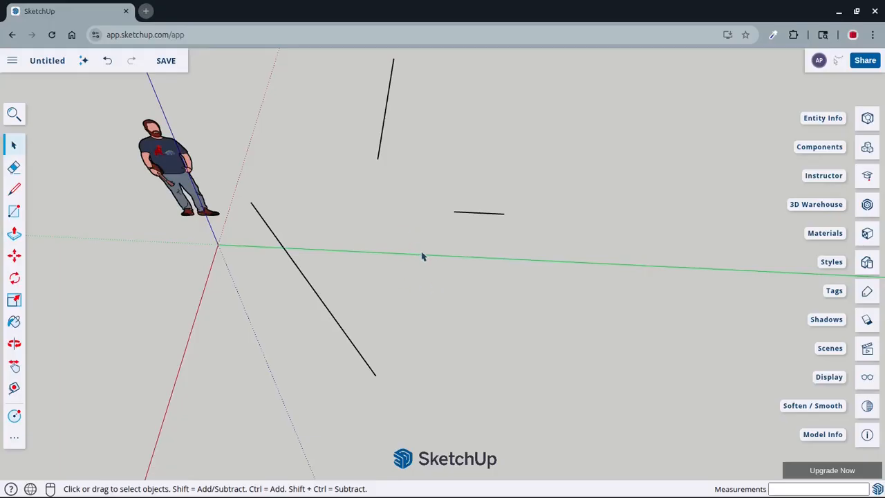
# Draw a 24-inch line from a point on the green axis toward the front, locked parallel to the red axis, and end the line chain
pyautogui.press('l')
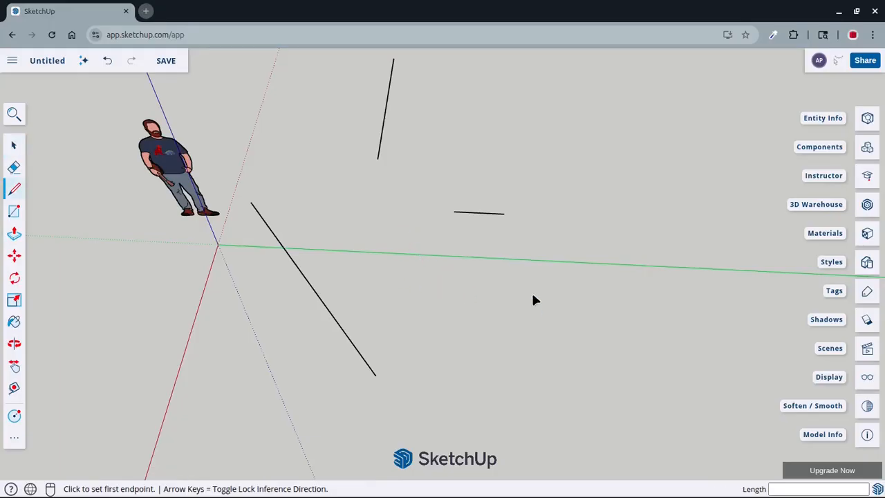
pyautogui.scroll(1, 549, 302)
pyautogui.keyDown('shift'); pyautogui.moveTo(549, 302); pyautogui.dragTo(588, 249, button='middle'); pyautogui.keyUp('shift')
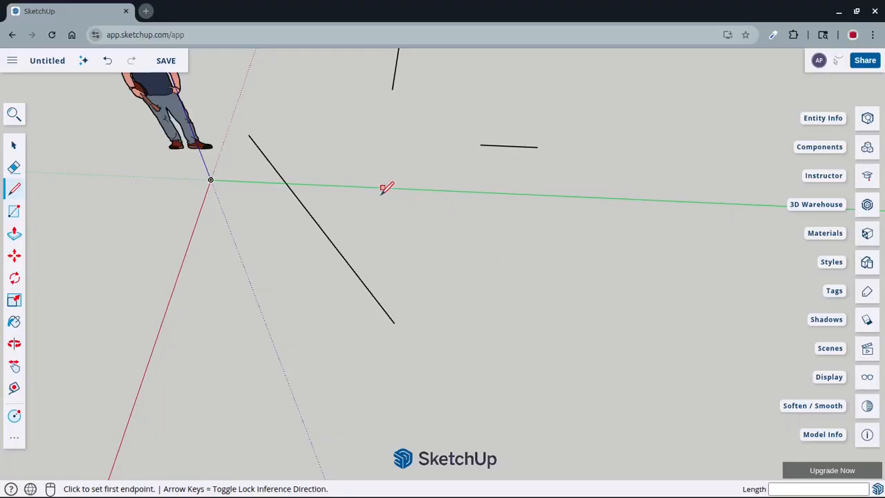
pyautogui.click(482, 193)
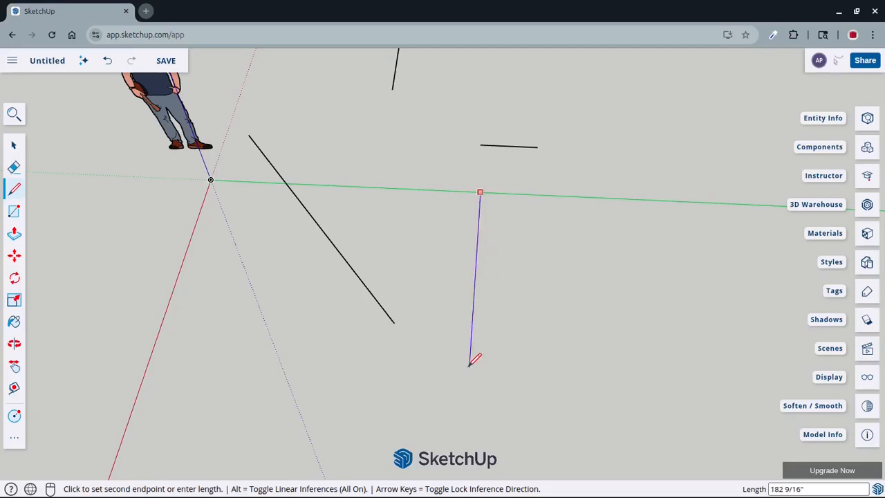
pyautogui.press('shift')
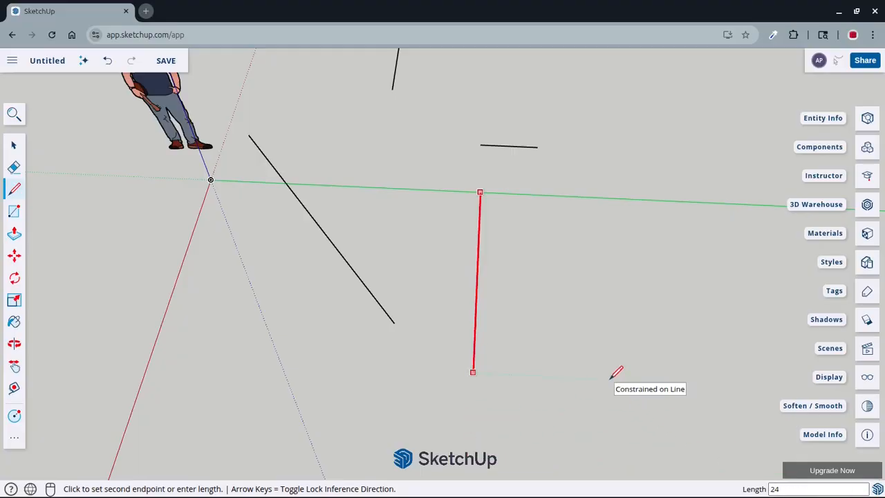
pyautogui.press('Return')
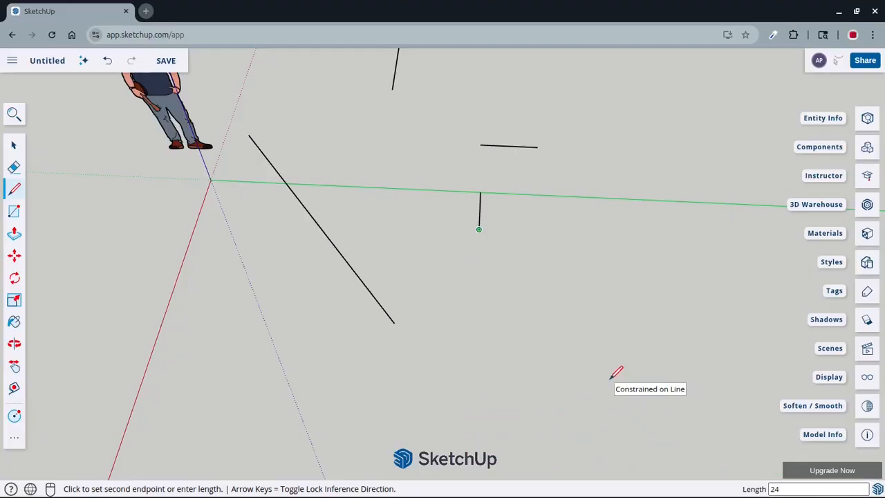
pyautogui.scroll(3, 532, 154)
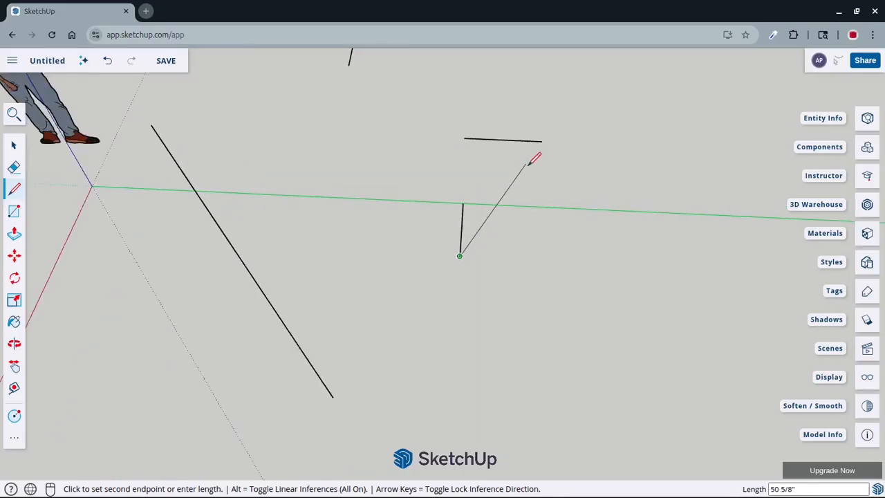
pyautogui.scroll(2, 477, 256)
pyautogui.scroll(-2, 498, 276)
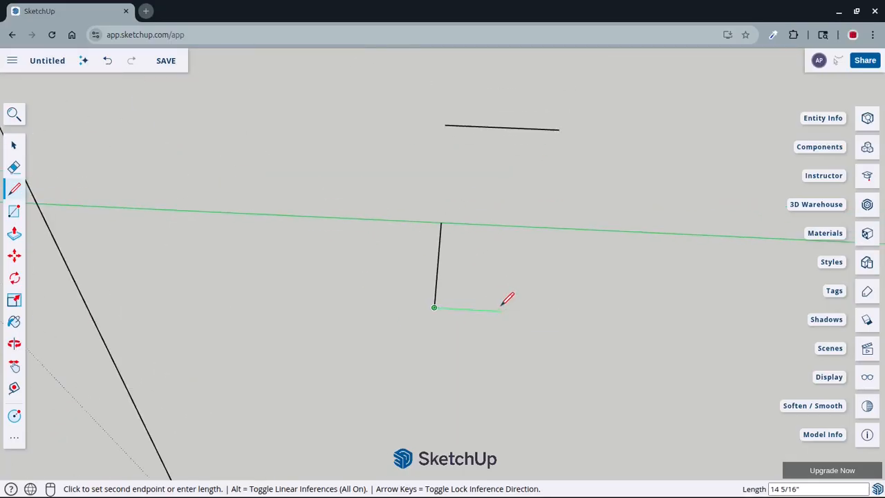
pyautogui.press('space')
pyautogui.scroll(-1, 502, 311)
pyautogui.scroll(-1, 503, 311)
# Draw a 36-inch line from the free end of the 24-inch line, parallel to the green axis and away from the origin
pyautogui.press('l')
pyautogui.scroll(3, 409, 341)
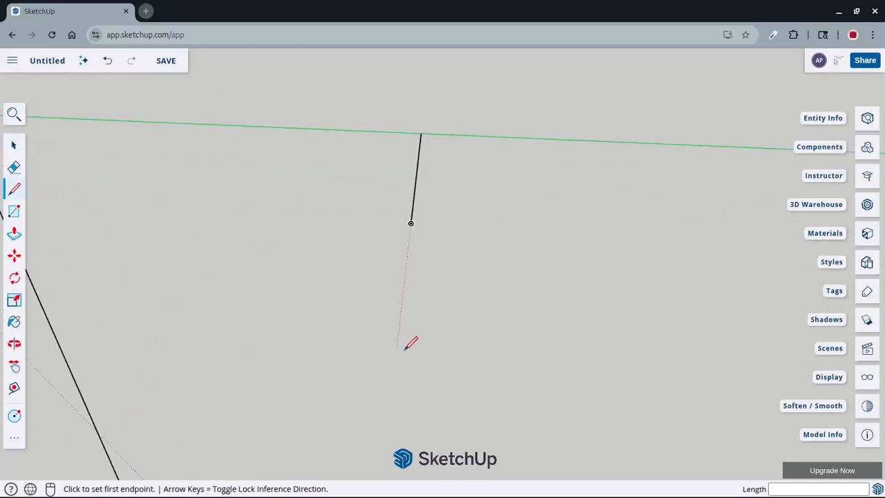
pyautogui.scroll(-2, 408, 342)
pyautogui.scroll(2, 515, 337)
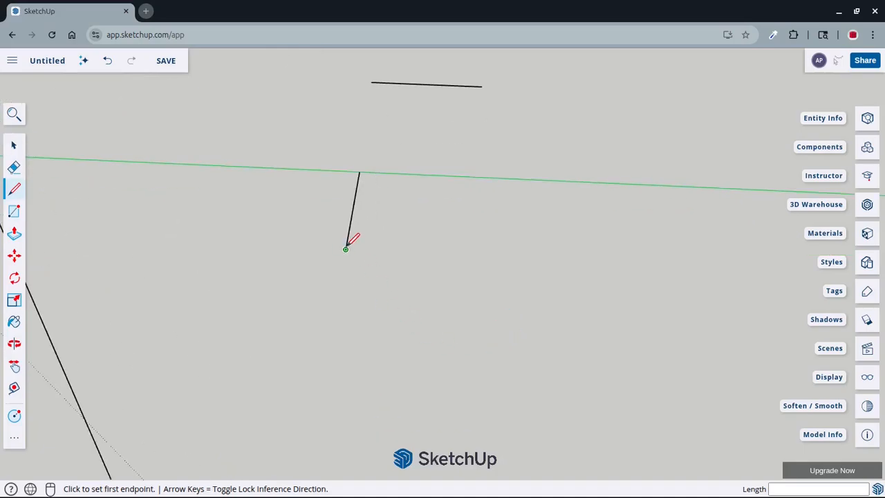
pyautogui.scroll(-2, 346, 248)
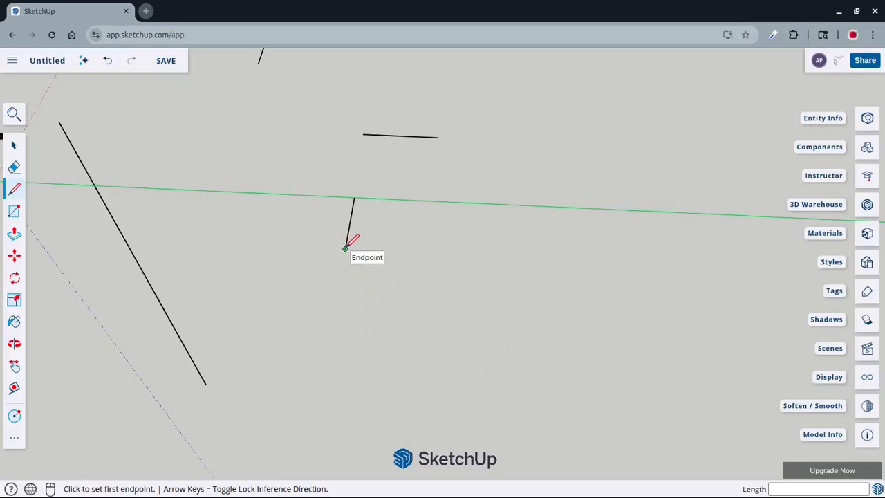
pyautogui.click(345, 249)
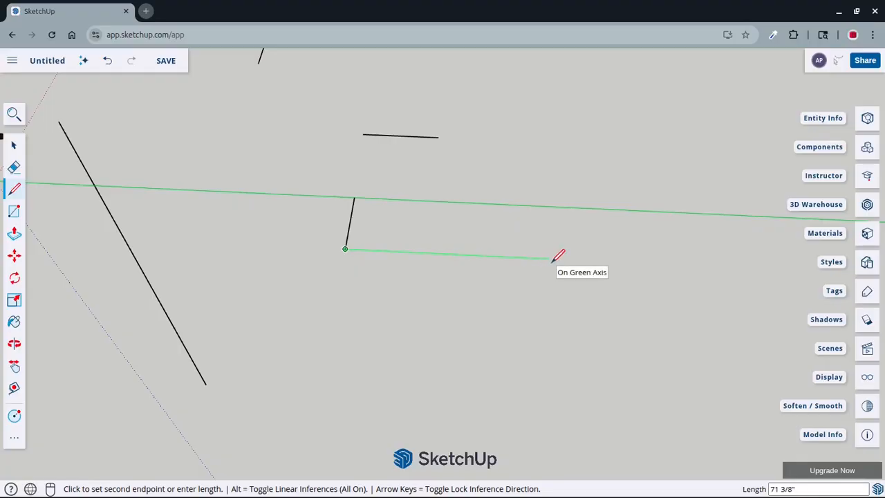
pyautogui.press('Return')
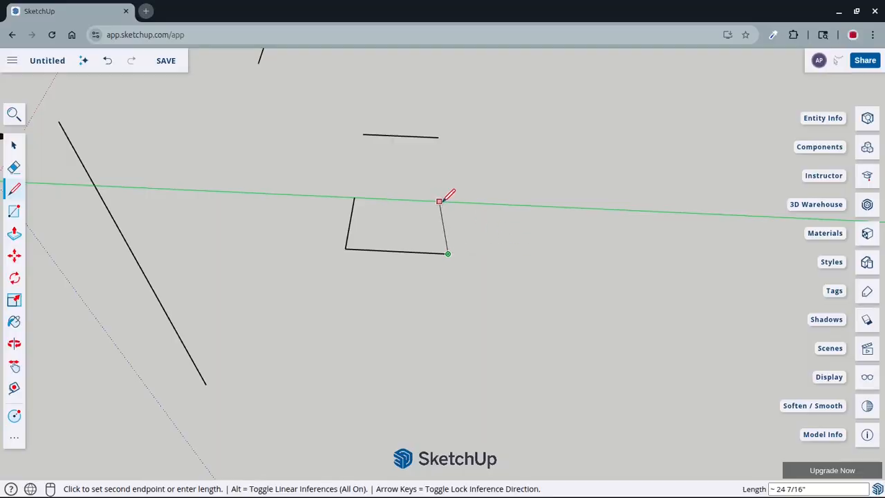
# Close the rectangle with a 24-inch edge back to the green axis and a 36-inch edge along it to the starting point
pyautogui.scroll(5, 461, 220)
pyautogui.scroll(-3, 470, 238)
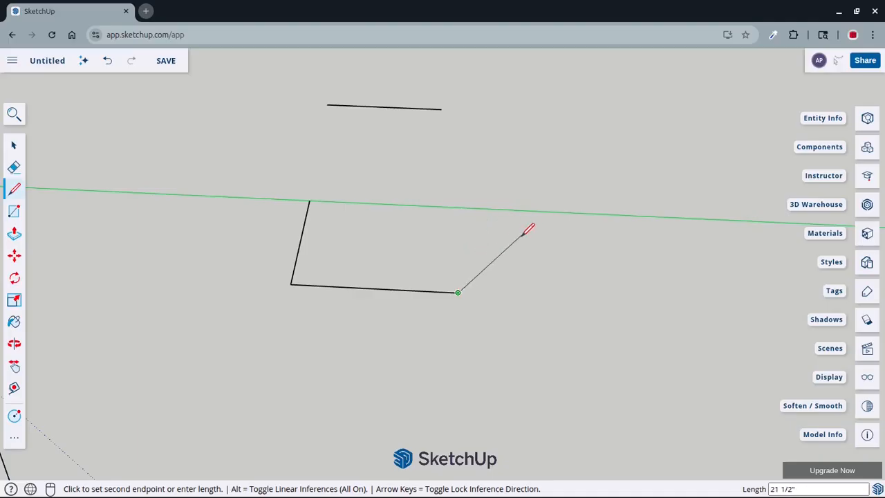
pyautogui.click(463, 208)
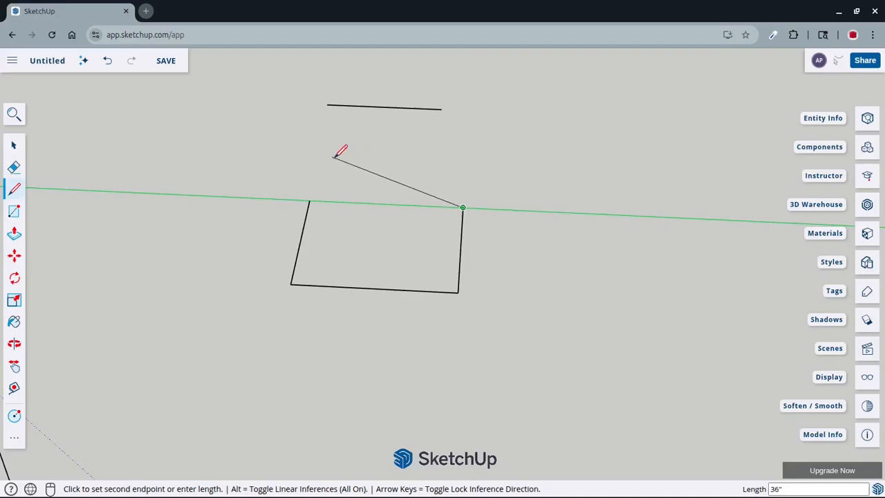
pyautogui.click(310, 199)
# Examine the new rectangular face on the green axis up close and from different angles
pyautogui.scroll(-3, 606, 301)
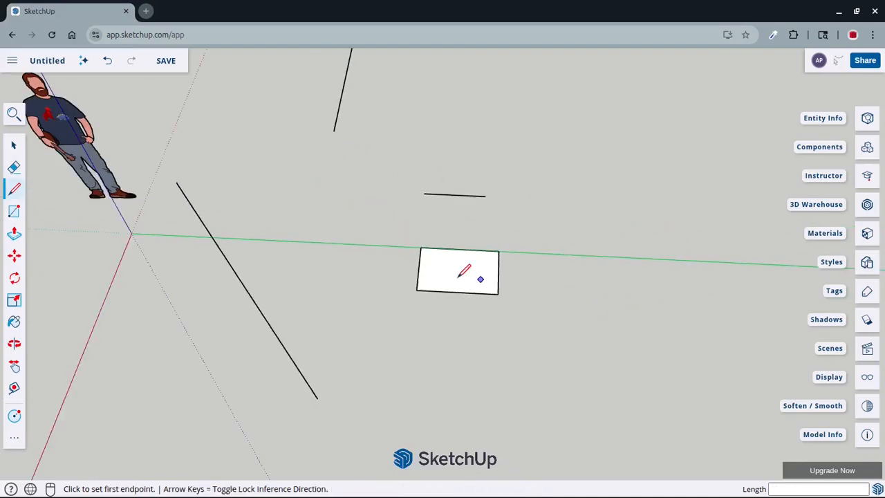
pyautogui.moveTo(503, 192)
pyautogui.mouseDown(button='middle')
pyautogui.moveTo(520, 339)
pyautogui.moveTo(613, 235)
pyautogui.moveTo(588, 243)
pyautogui.mouseUp(button='middle')
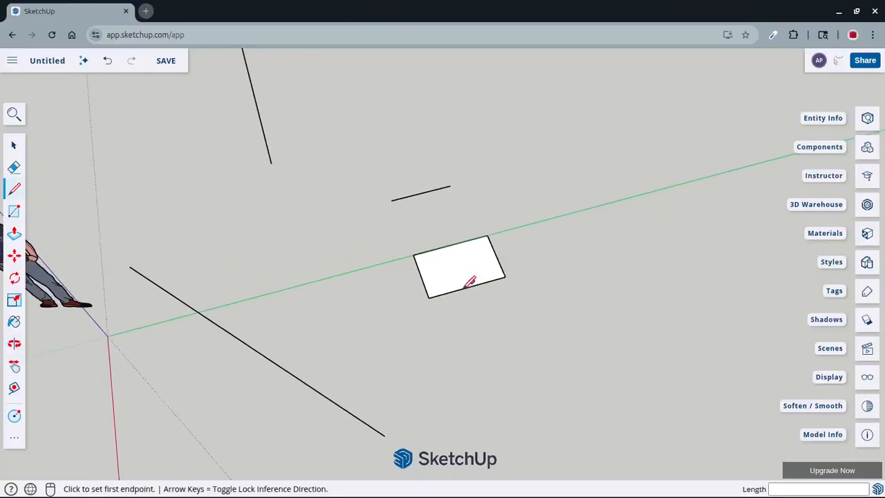
pyautogui.scroll(3, 534, 163)
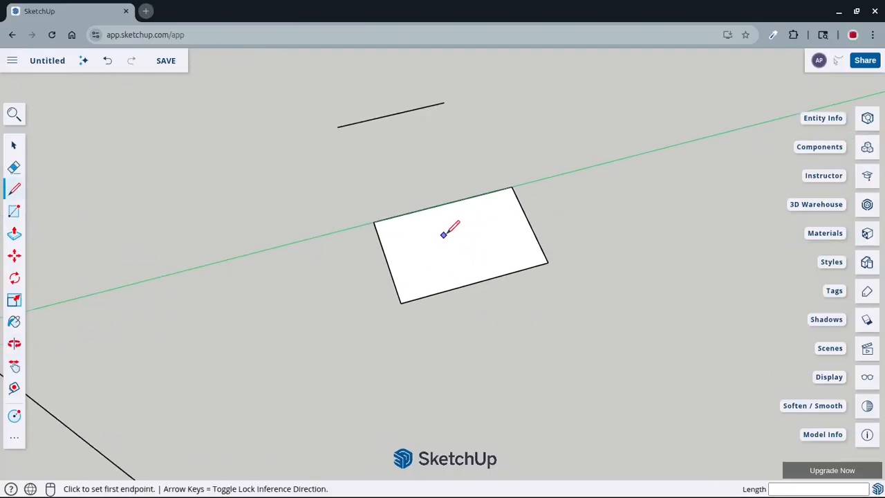
pyautogui.scroll(3, 470, 277)
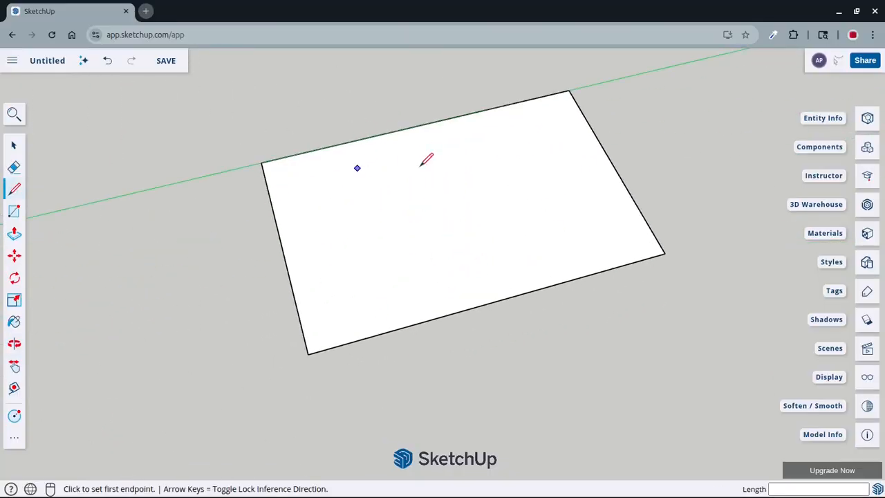
pyautogui.scroll(-3, 493, 237)
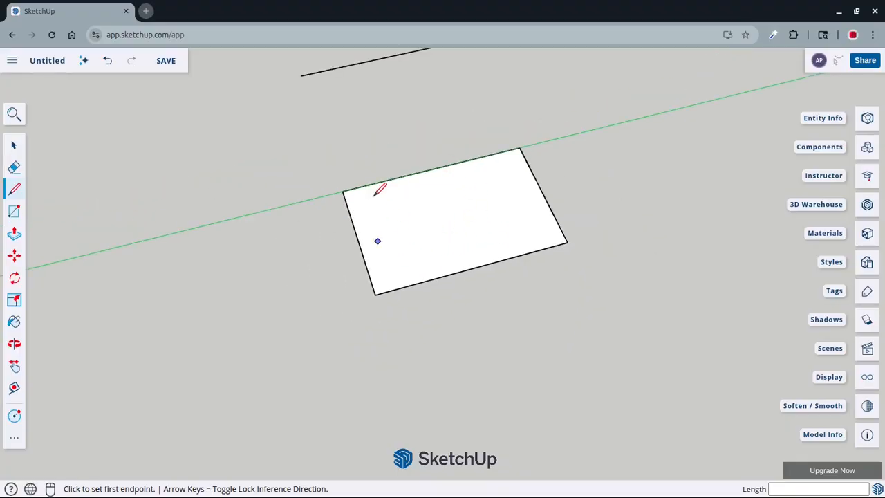
pyautogui.press('space')
pyautogui.scroll(-3, 508, 310)
pyautogui.moveTo(508, 310); pyautogui.dragTo(453, 306, button='middle')
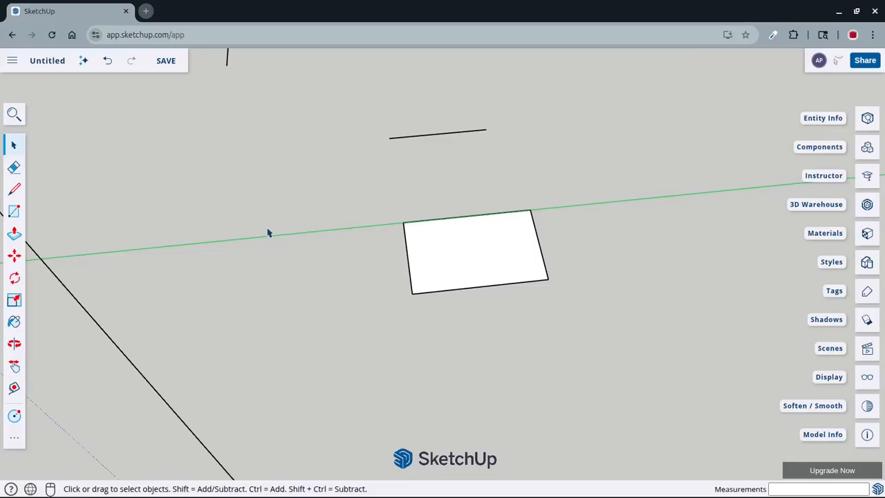
# Push/Pull the rectangular face upward by 24 inches to form a box
pyautogui.click(14, 235)
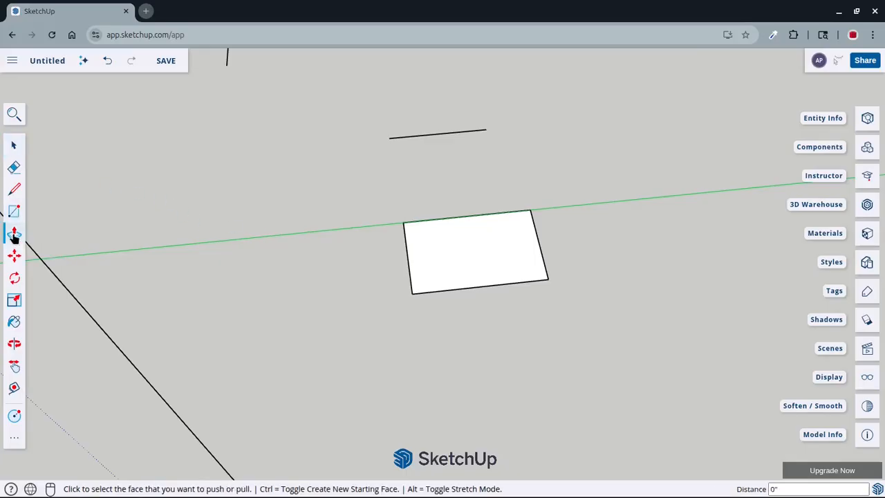
pyautogui.moveTo(467, 352); pyautogui.dragTo(620, 282, button='middle')
pyautogui.scroll(3, 509, 197)
pyautogui.scroll(-2, 508, 196)
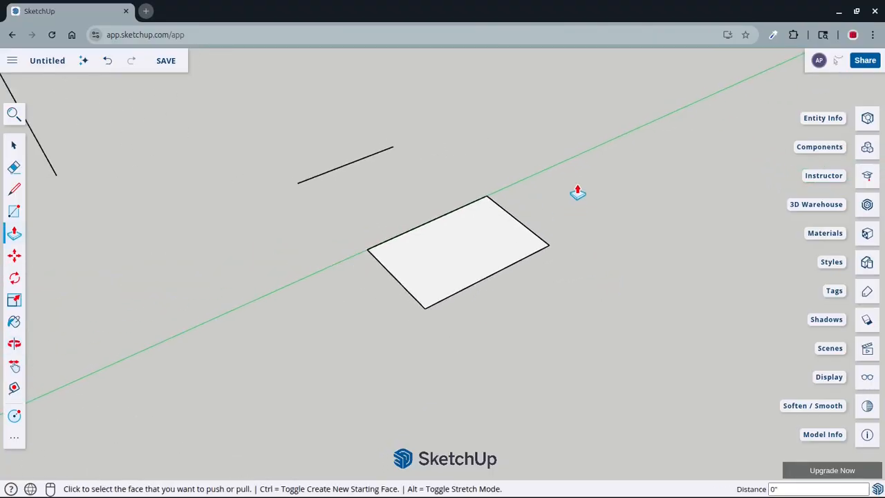
pyautogui.click(466, 261)
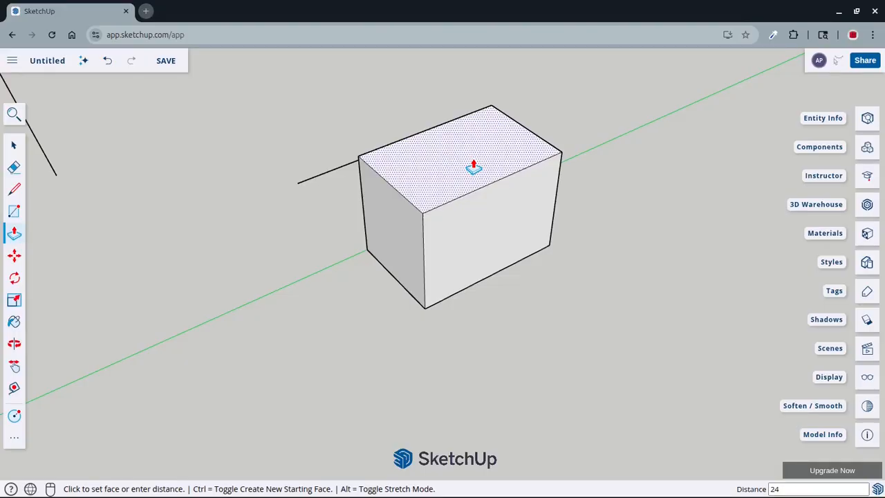
pyautogui.press('Return')
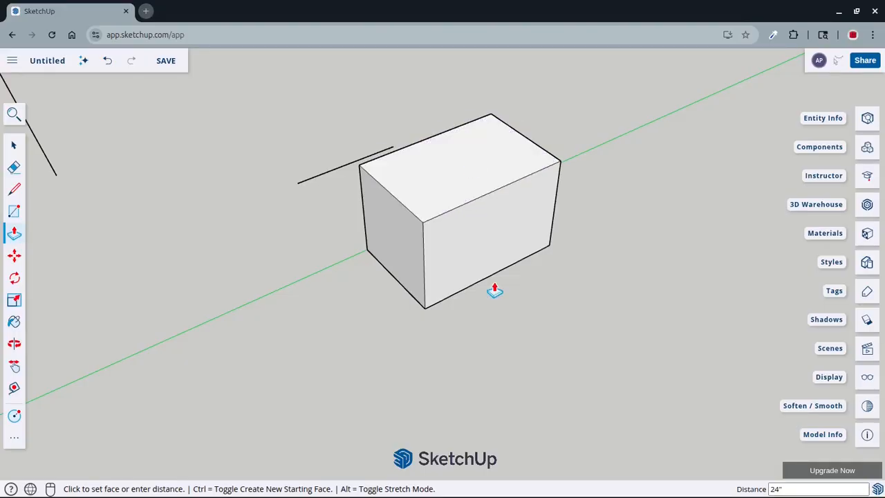
# Examine the extruded box up close and from several angles
pyautogui.press('space')
pyautogui.scroll(-4, 488, 270)
pyautogui.moveTo(512, 275); pyautogui.dragTo(615, 223, button='middle')
pyautogui.scroll(5, 502, 287)
pyautogui.scroll(-2, 444, 288)
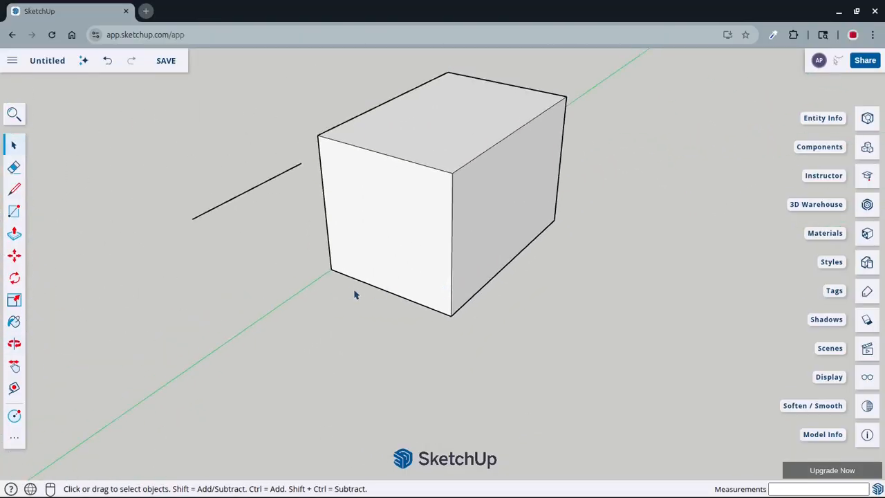
pyautogui.scroll(-2, 453, 318)
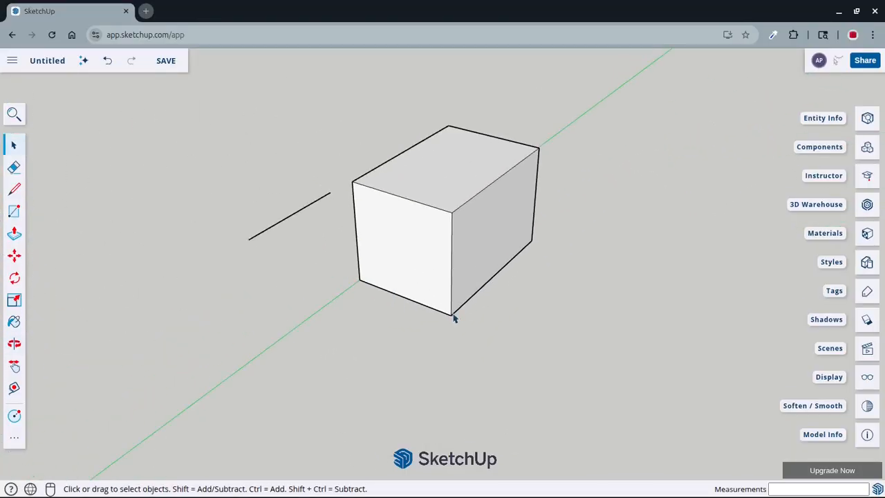
pyautogui.moveTo(455, 316); pyautogui.dragTo(425, 342, button='middle')
pyautogui.scroll(2, 411, 329)
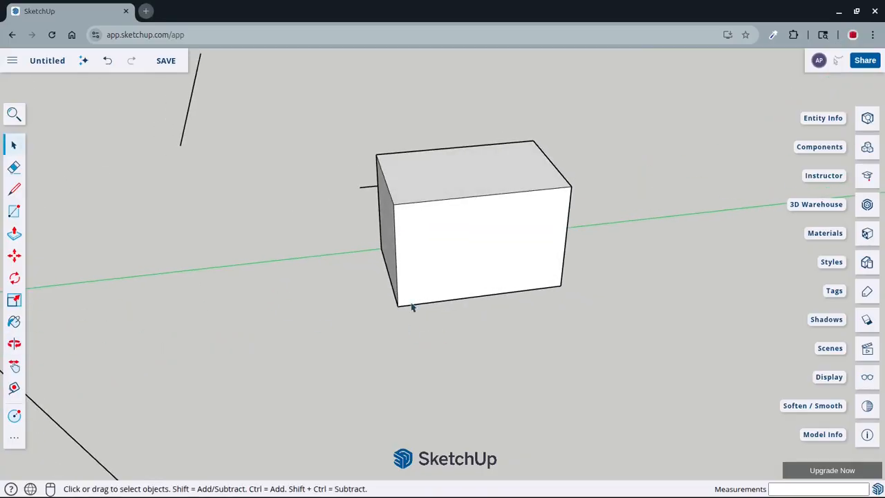
pyautogui.scroll(3, 477, 305)
pyautogui.moveTo(366, 336); pyautogui.dragTo(383, 311, button='middle')
pyautogui.scroll(-2, 438, 226)
pyautogui.moveTo(438, 225); pyautogui.dragTo(511, 244, button='middle')
pyautogui.scroll(-2, 413, 158)
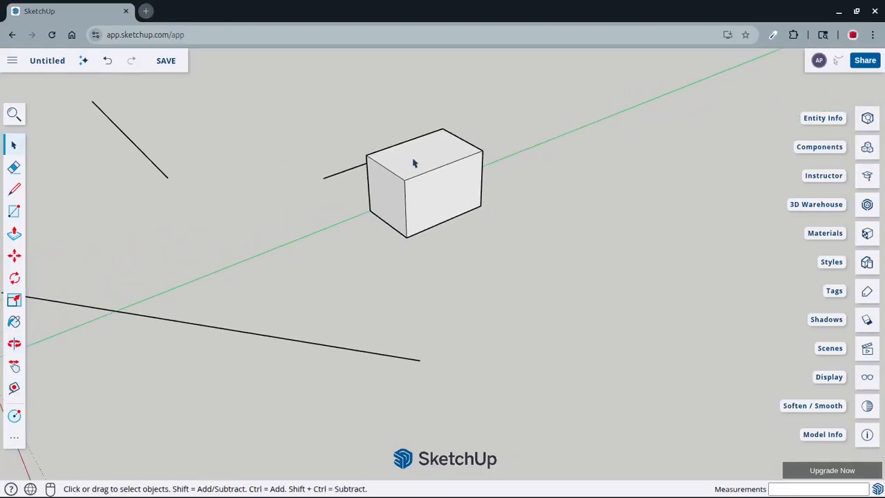
pyautogui.scroll(3, 408, 118)
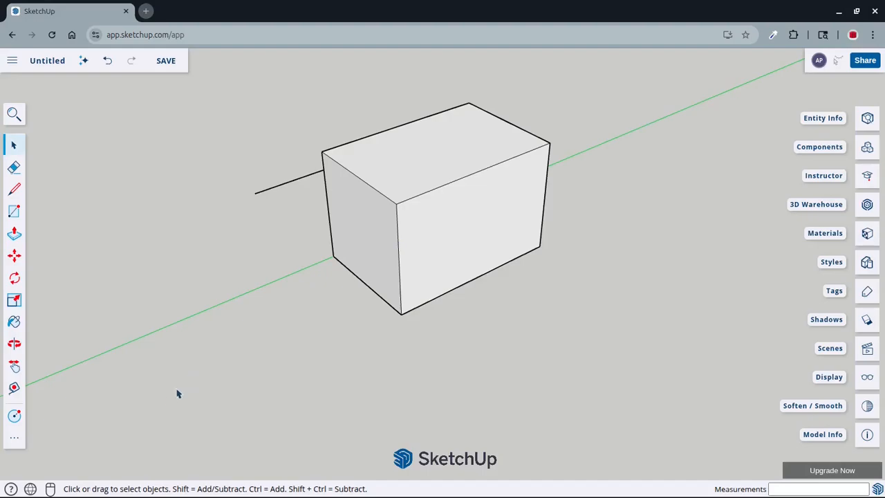
# Use Tape Measure across the box's end face between its vertical edges, placing a guide along the front corner edge
pyautogui.click(14, 389)
pyautogui.moveTo(324, 342); pyautogui.dragTo(424, 327, button='middle')
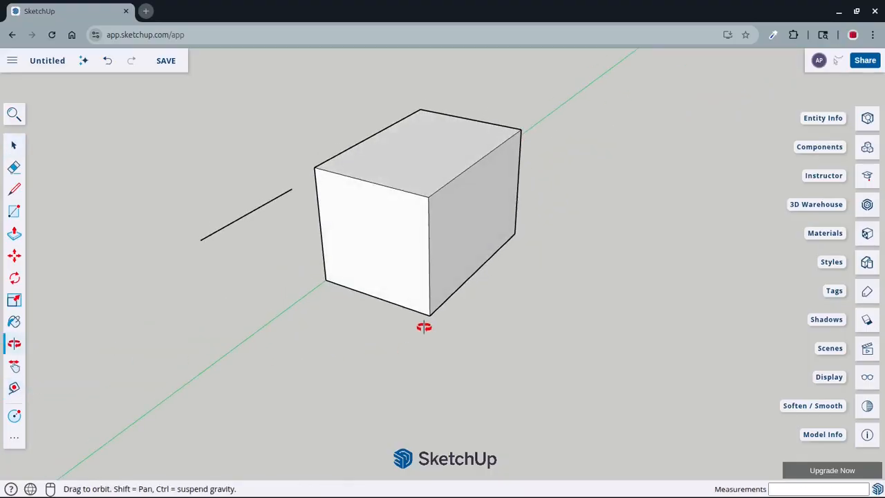
pyautogui.scroll(2, 425, 322)
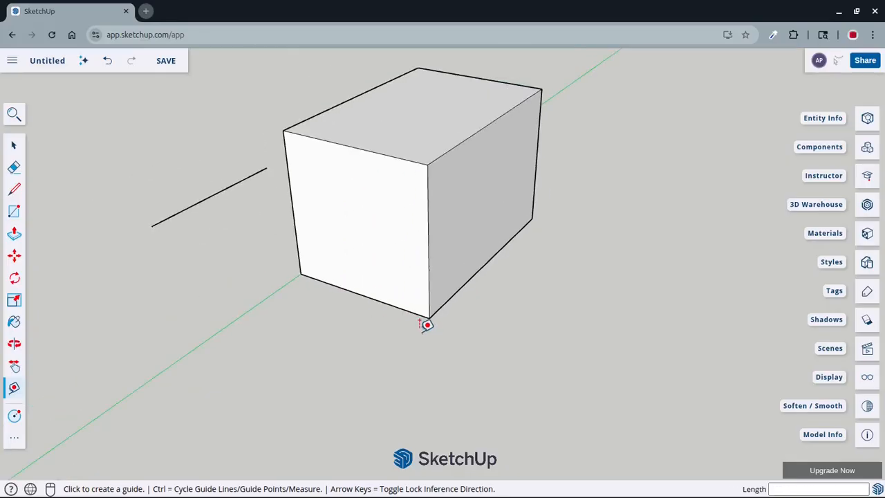
pyautogui.click(294, 224)
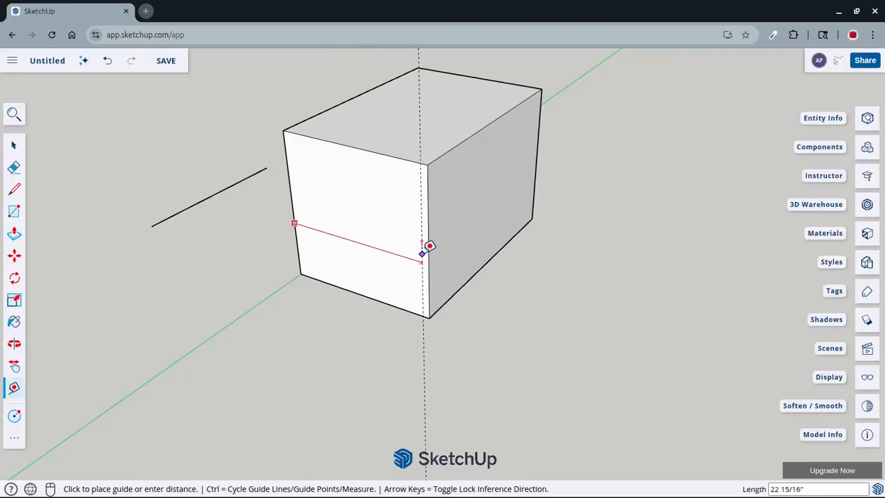
pyautogui.scroll(2, 437, 250)
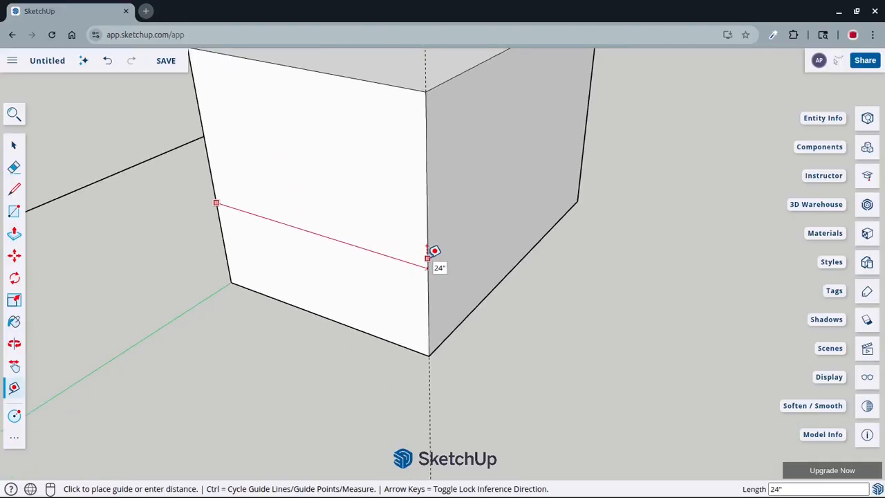
pyautogui.click(435, 251)
# Examine the guide along the box's corner edge and how far it extends beyond the box
pyautogui.scroll(-3, 471, 361)
pyautogui.scroll(3, 495, 310)
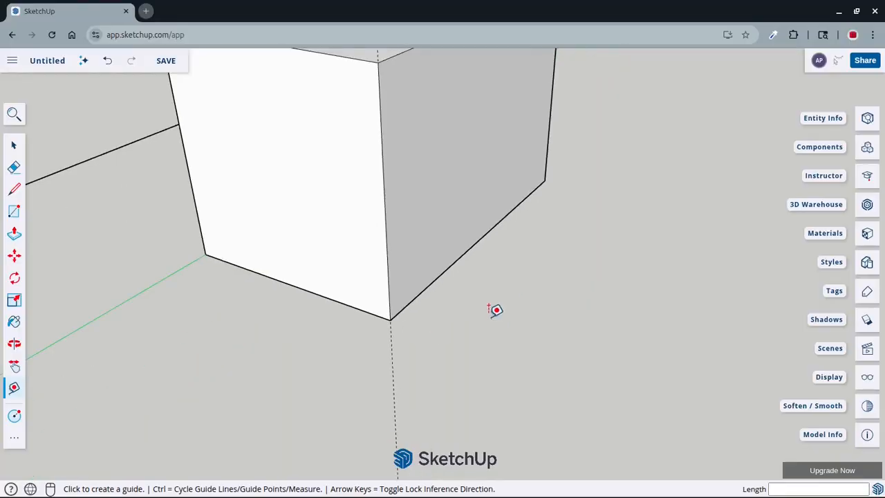
pyautogui.scroll(-3, 428, 321)
pyautogui.moveTo(429, 320); pyautogui.dragTo(514, 329, button='middle')
pyautogui.scroll(-6, 472, 221)
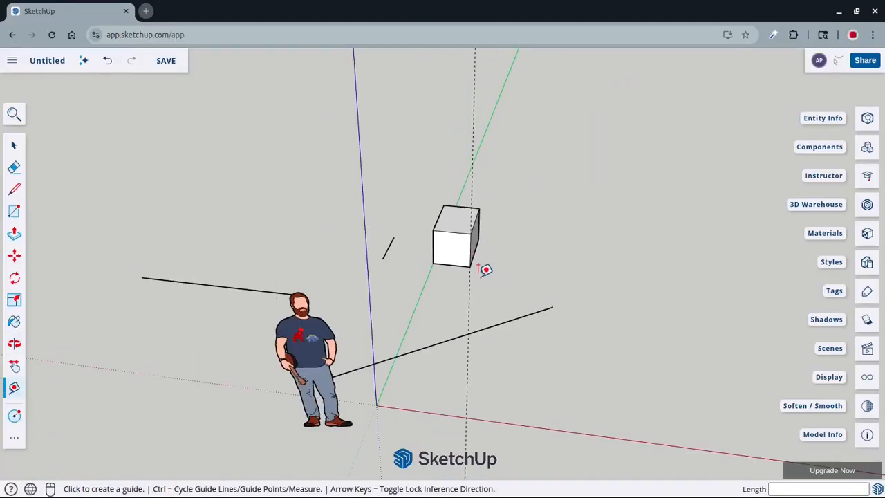
pyautogui.scroll(-3, 486, 270)
pyautogui.scroll(6, 491, 263)
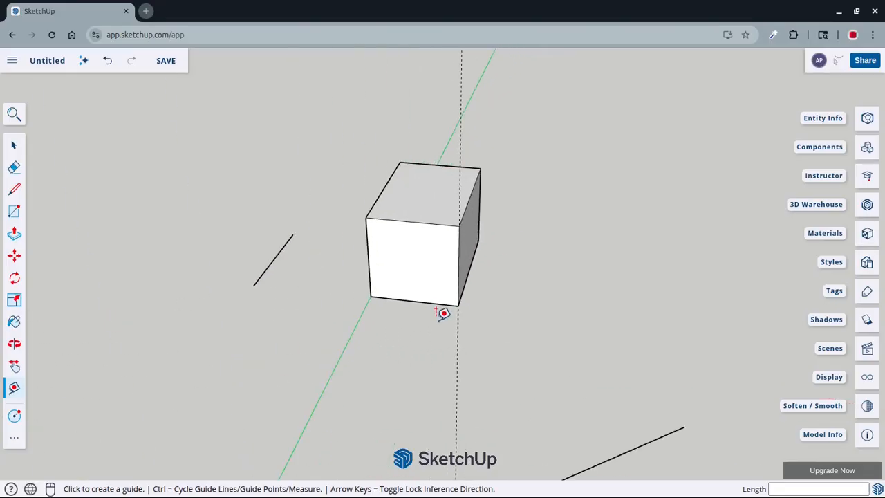
pyautogui.scroll(2, 443, 314)
# Measure the box's long side from the midpoint of the front corner edge to the far vertical edge
pyautogui.click(466, 252)
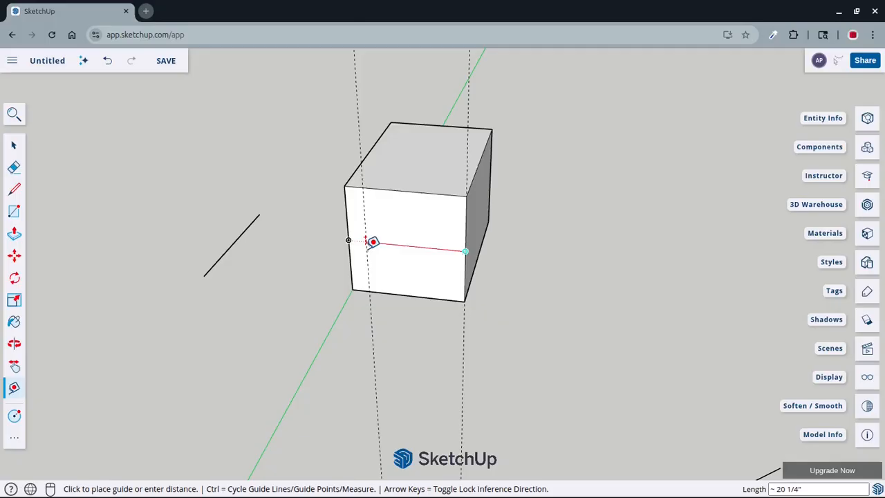
pyautogui.moveTo(518, 254); pyautogui.dragTo(249, 325, button='middle')
pyautogui.moveTo(488, 239); pyautogui.dragTo(385, 259, button='middle')
pyautogui.scroll(4, 554, 278)
pyautogui.moveTo(554, 278); pyautogui.dragTo(569, 234, button='middle')
pyautogui.scroll(-3, 569, 233)
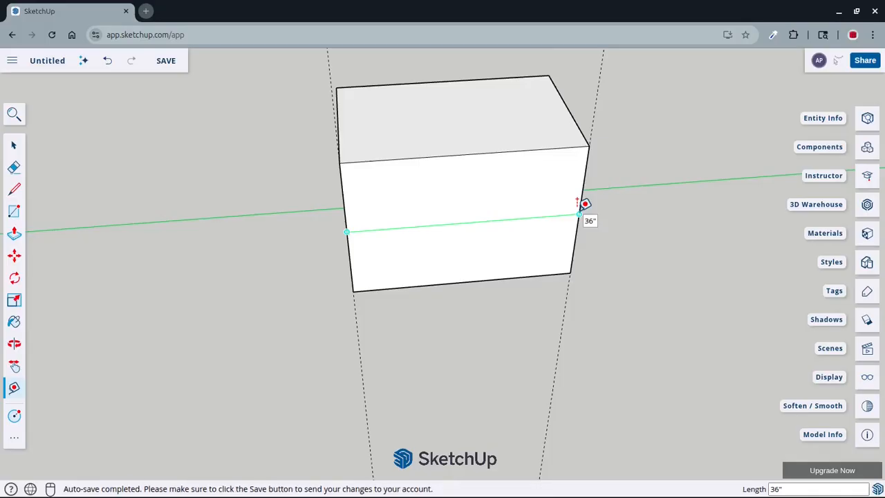
# Try positioning a parallel guide across the box's long side face, and cancel it without placing it
pyautogui.scroll(-5, 470, 228)
pyautogui.moveTo(470, 228); pyautogui.dragTo(486, 200, button='middle')
pyautogui.scroll(3, 484, 200)
pyautogui.scroll(-2, 462, 219)
pyautogui.moveTo(434, 257); pyautogui.dragTo(484, 217, button='middle')
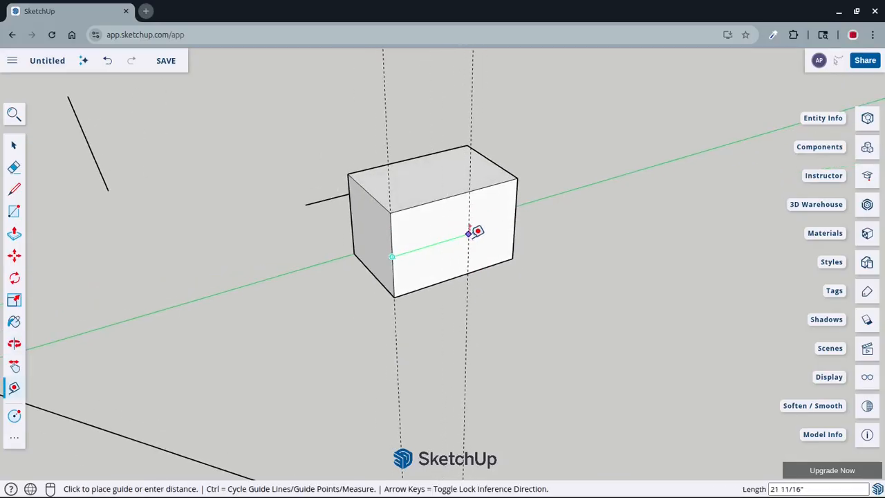
pyautogui.scroll(3, 448, 239)
pyautogui.scroll(-6, 449, 238)
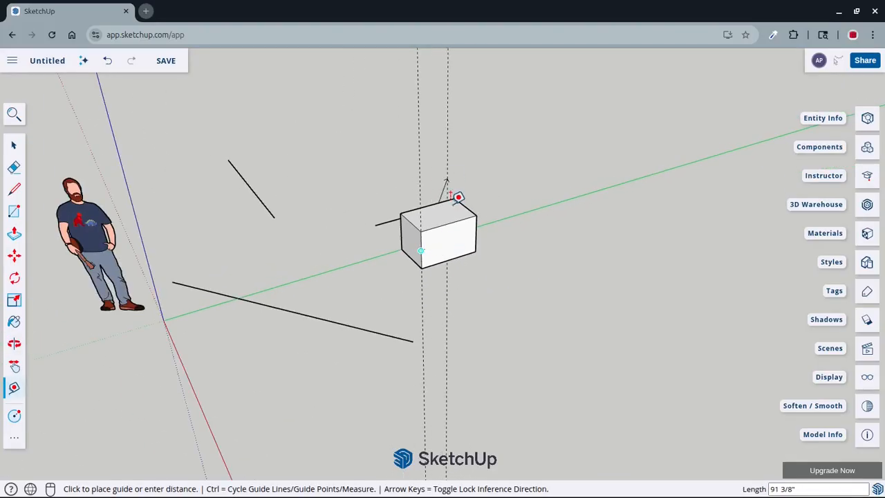
pyautogui.scroll(5, 450, 237)
pyautogui.moveTo(471, 249); pyautogui.dragTo(438, 237, button='middle')
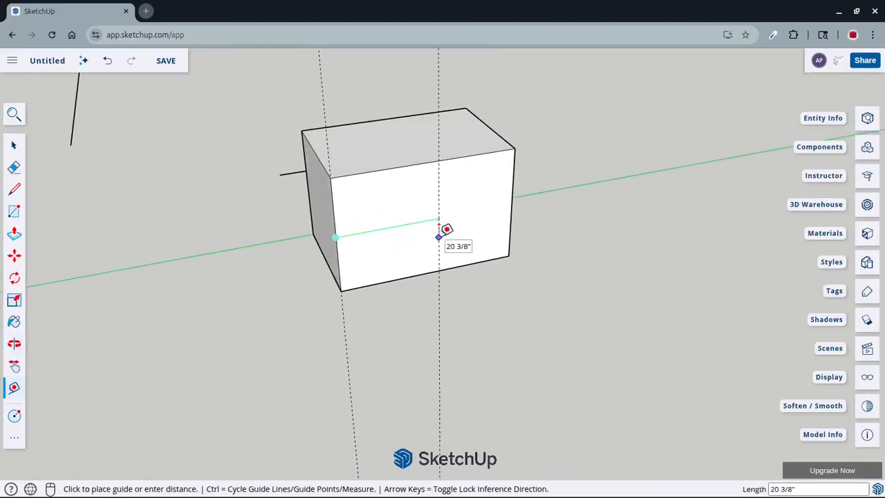
pyautogui.press('Escape')
pyautogui.scroll(4, 340, 158)
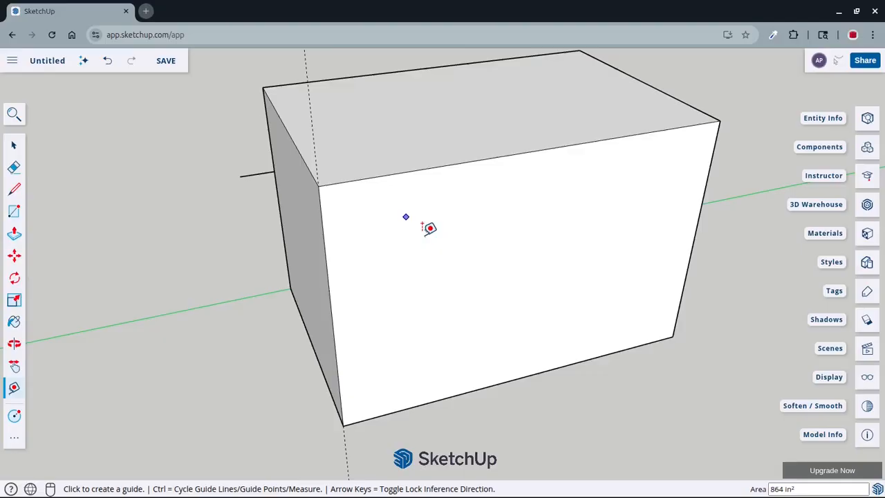
# Draw a vertical line on the box's long side face from the bottom edge's midpoint to the top edge's midpoint
pyautogui.press('space')
pyautogui.scroll(-5, 468, 283)
pyautogui.moveTo(512, 311); pyautogui.dragTo(476, 295, button='middle')
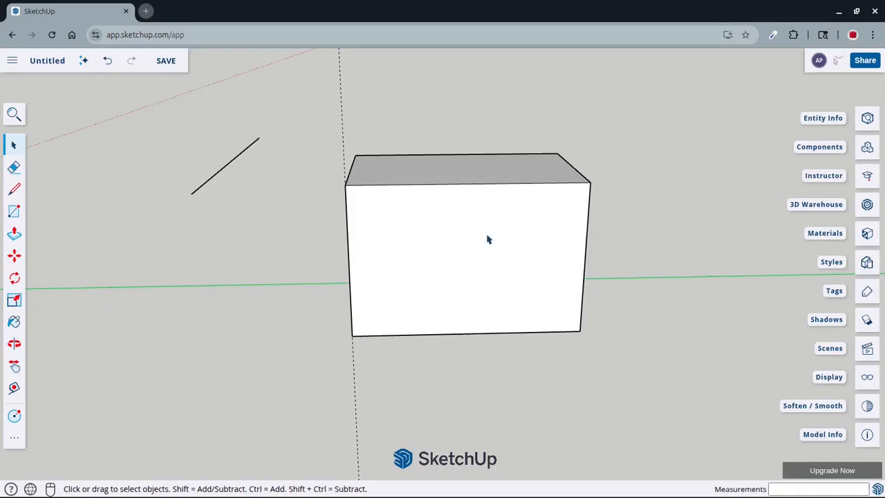
pyautogui.scroll(2, 457, 292)
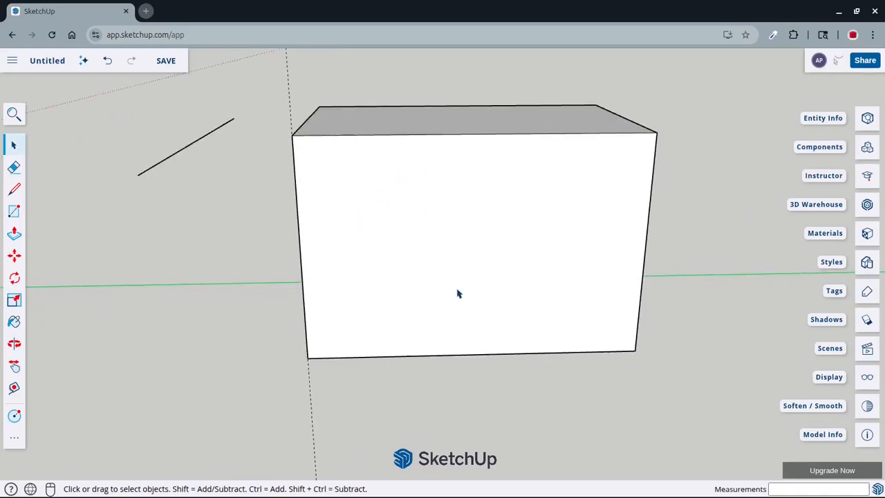
pyautogui.scroll(-1, 462, 298)
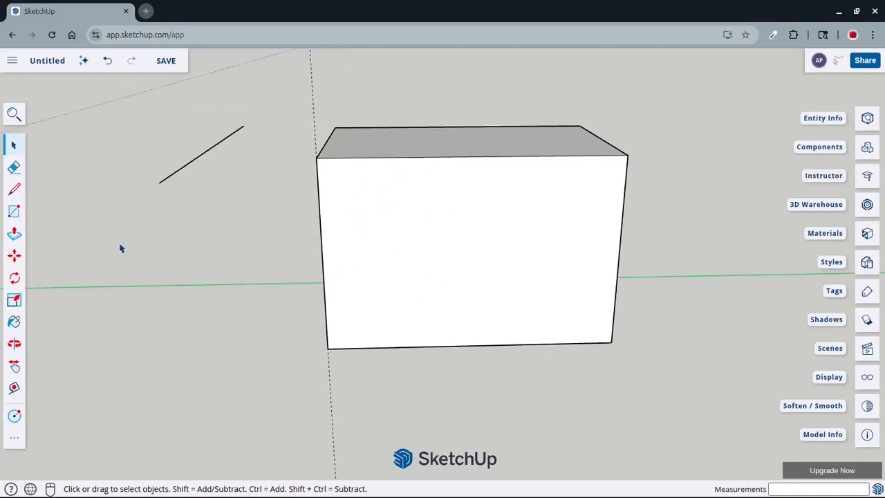
pyautogui.click(15, 191)
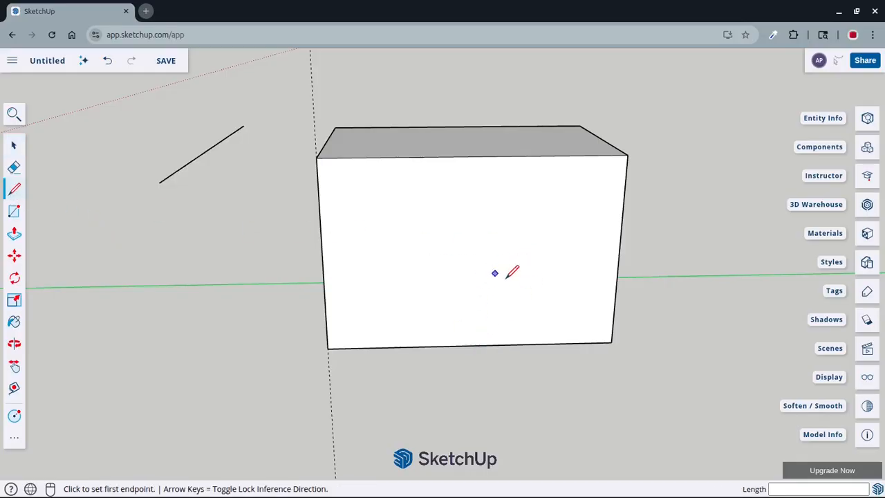
pyautogui.click(471, 345)
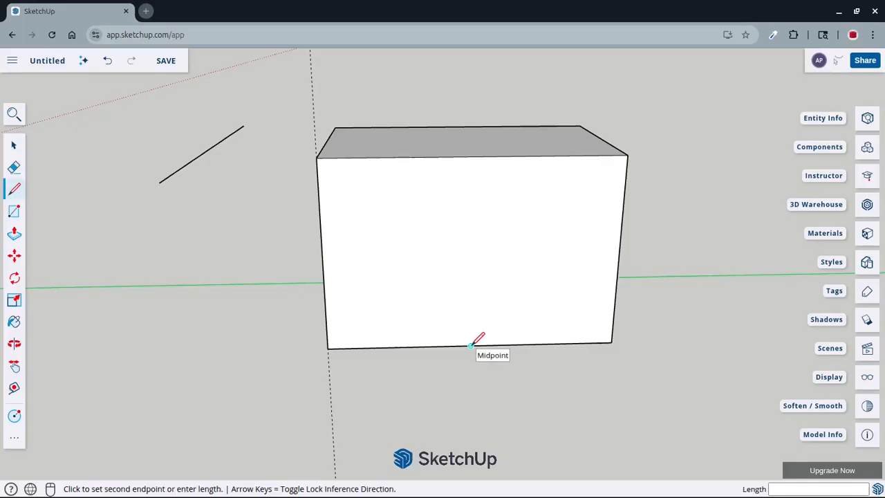
pyautogui.click(473, 156)
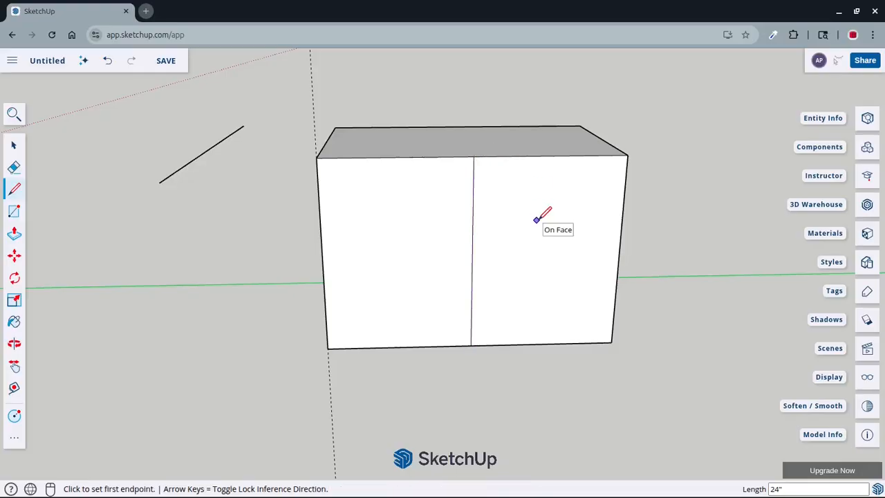
pyautogui.press('space')
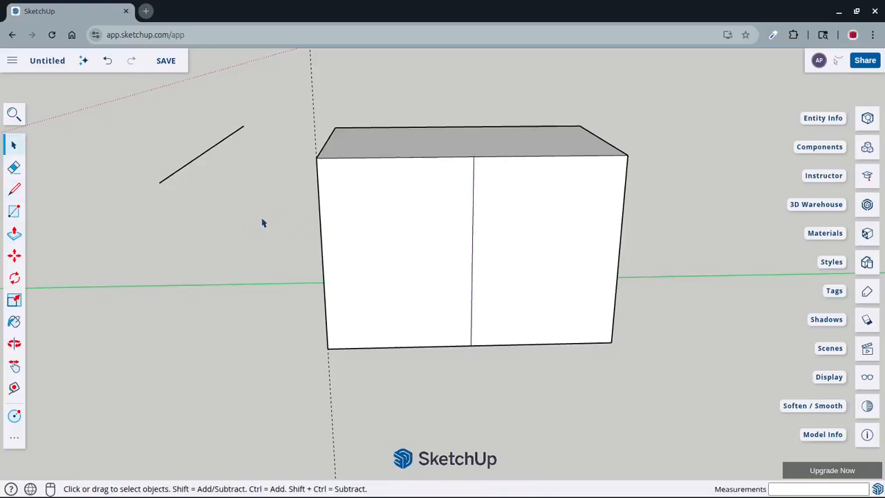
# Draw a circle with a radius of 3 inches centred on the midpoint of the face's vertical dividing line
pyautogui.click(14, 418)
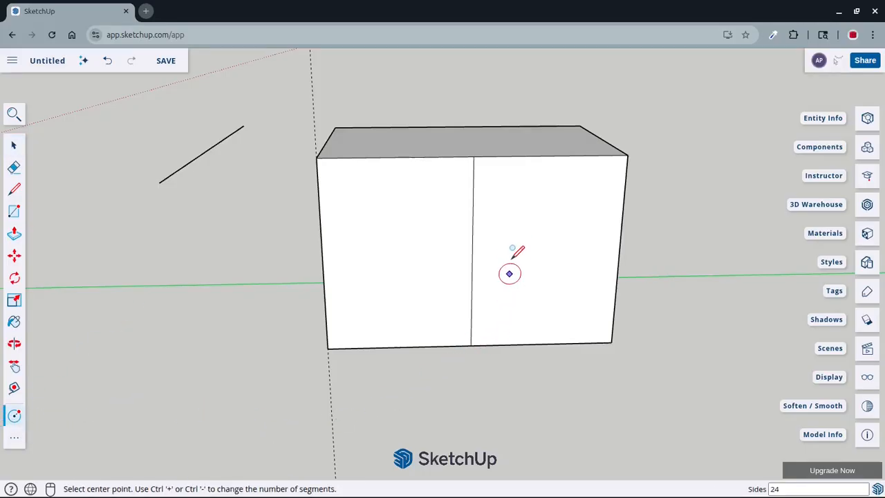
pyautogui.click(472, 255)
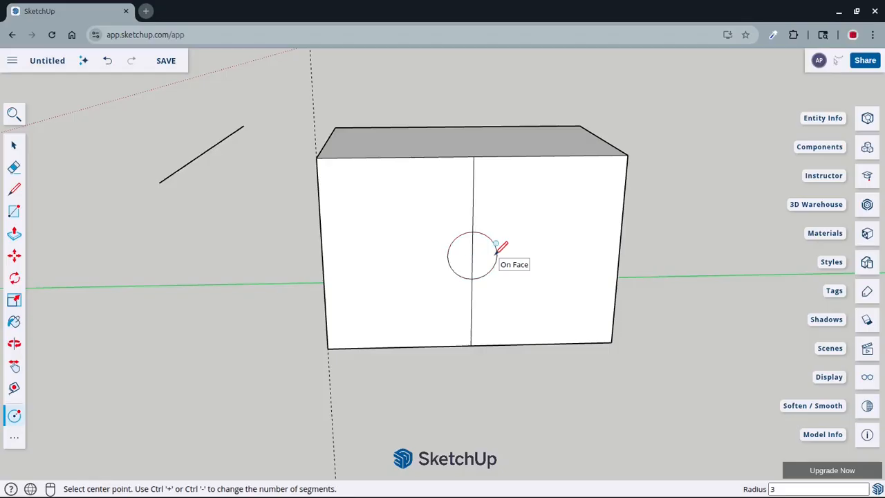
pyautogui.click(496, 250)
pyautogui.press('space')
# Erase the vertical dividing line inside and outside the circle, keeping only the circle on the face
pyautogui.moveTo(494, 256); pyautogui.dragTo(530, 263, button='middle')
pyautogui.scroll(3, 530, 263)
pyautogui.scroll(3, 453, 247)
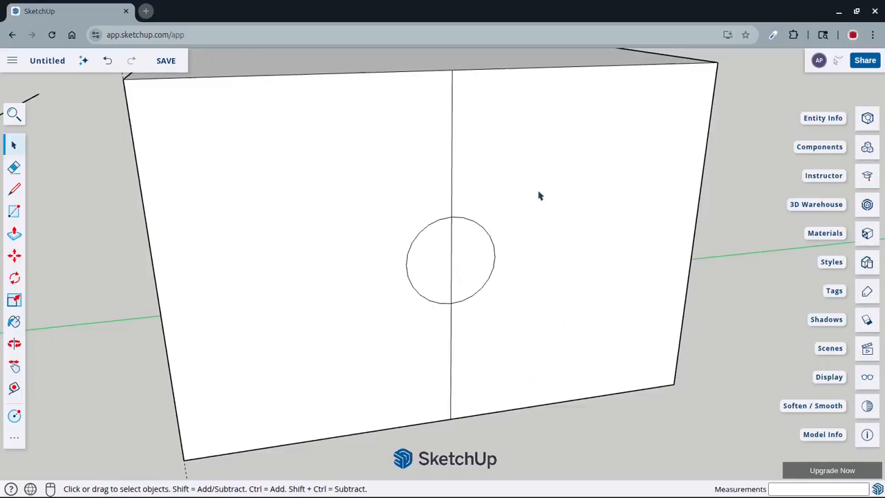
pyautogui.scroll(-3, 502, 187)
pyautogui.moveTo(502, 188); pyautogui.dragTo(553, 249, button='middle')
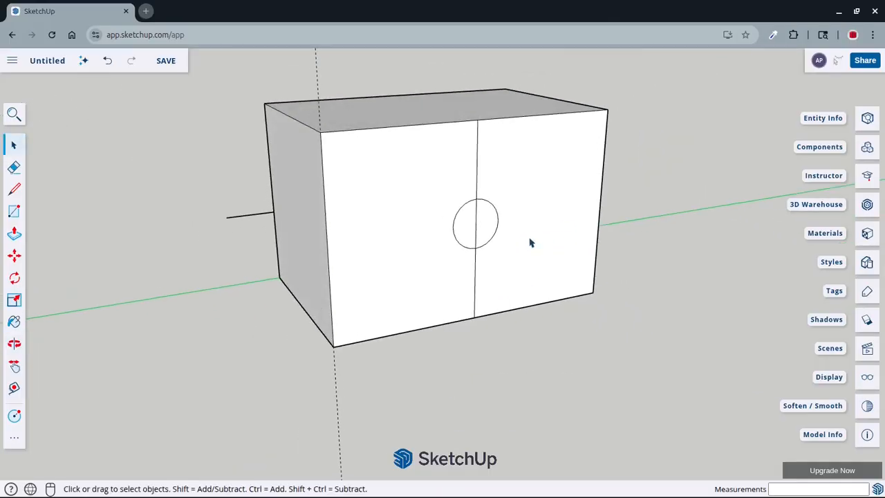
pyautogui.click(14, 168)
pyautogui.scroll(2, 490, 222)
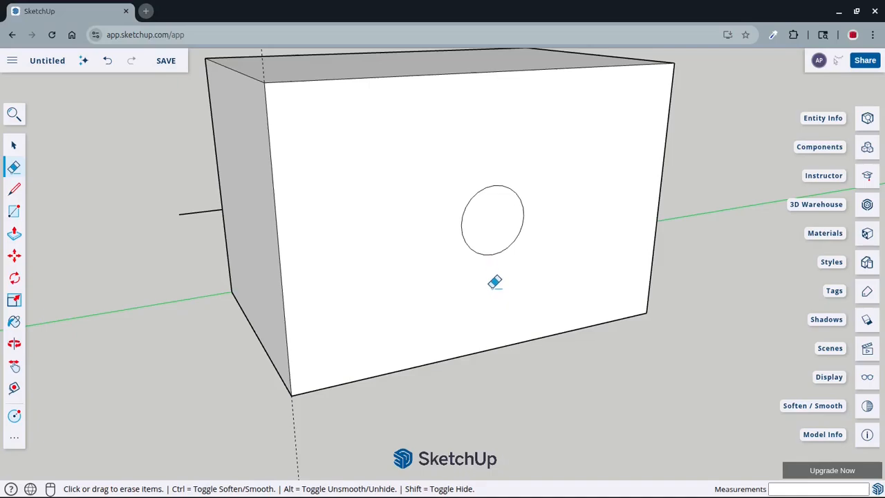
# Push the circular face 24 inches through the box to its opposite side, cutting a round through hole
pyautogui.scroll(-3, 495, 281)
pyautogui.moveTo(518, 272)
pyautogui.mouseDown(button='middle')
pyautogui.moveTo(265, 287)
pyautogui.moveTo(453, 271)
pyautogui.moveTo(451, 246)
pyautogui.mouseUp(button='middle')
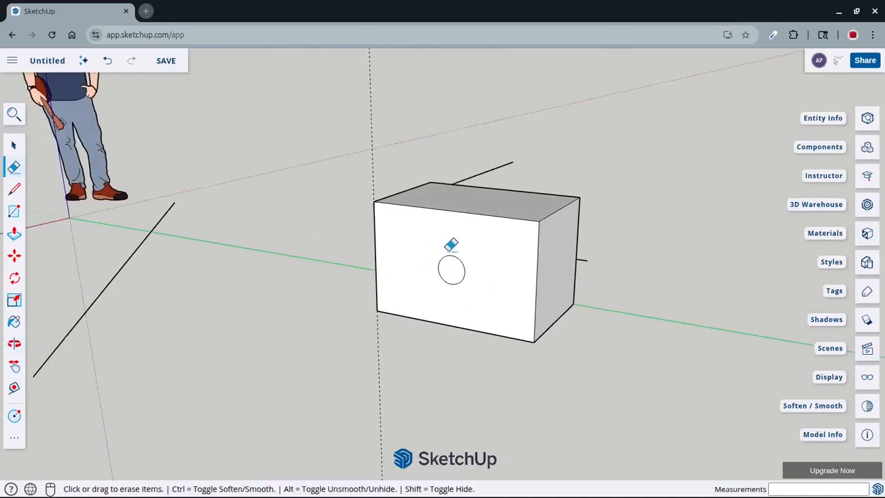
pyautogui.scroll(2, 458, 266)
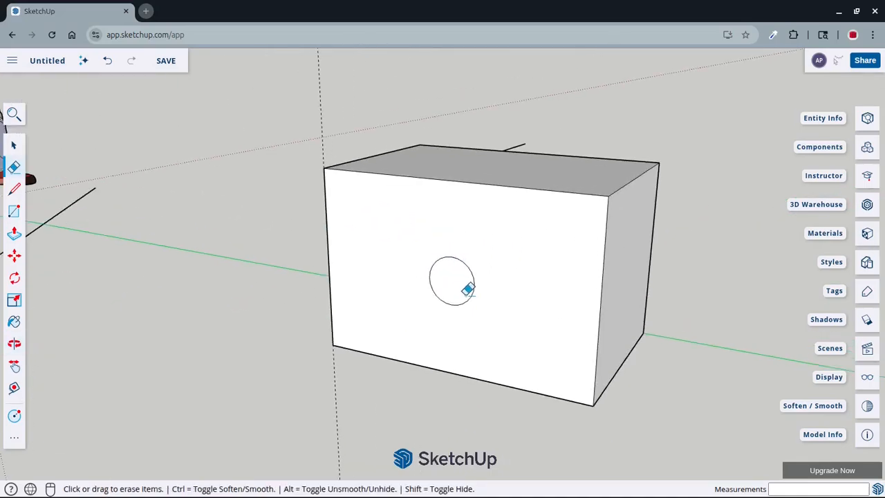
pyautogui.click(14, 235)
pyautogui.scroll(-2, 397, 279)
pyautogui.moveTo(397, 279); pyautogui.dragTo(388, 306, button='middle')
pyautogui.scroll(2, 388, 306)
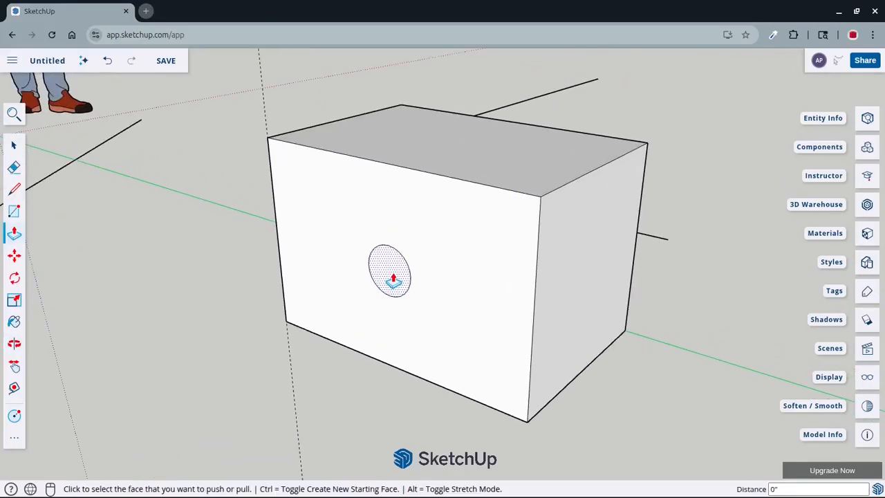
pyautogui.click(395, 280)
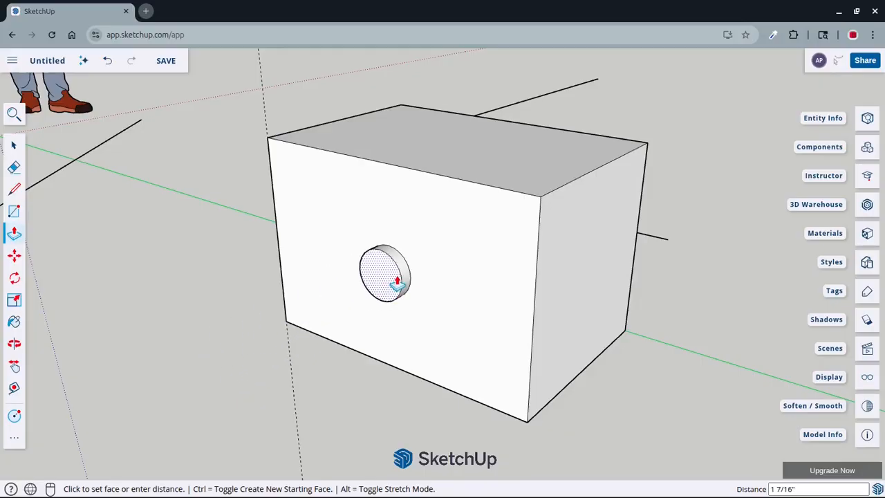
pyautogui.moveTo(448, 269); pyautogui.dragTo(504, 311, button='middle')
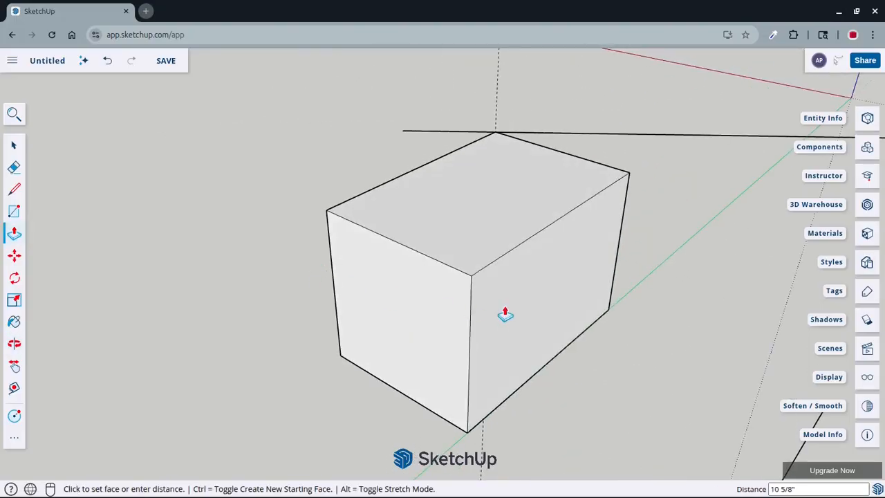
pyautogui.moveTo(642, 292); pyautogui.dragTo(595, 311, button='middle')
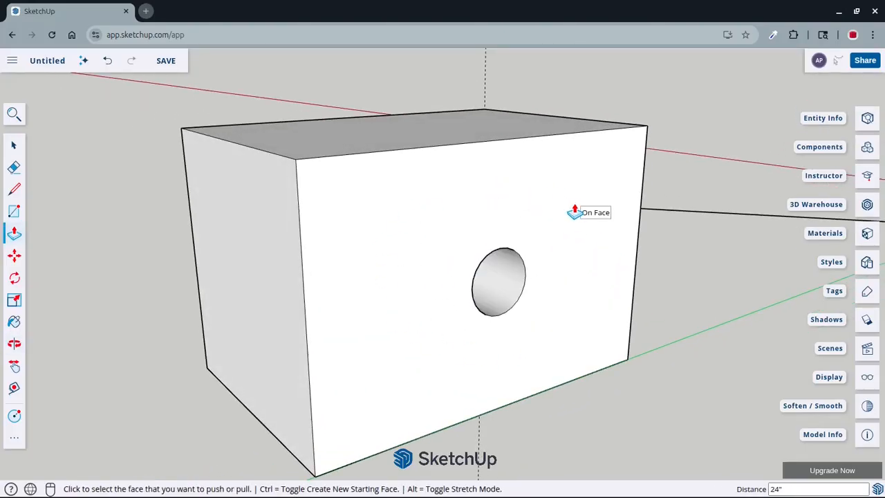
# Inspect the through hole from both sides and erase the dashed guide line at the box's vertical edge
pyautogui.scroll(-3, 564, 235)
pyautogui.moveTo(561, 264); pyautogui.dragTo(409, 219, button='middle')
pyautogui.scroll(5, 495, 259)
pyautogui.scroll(2, 496, 260)
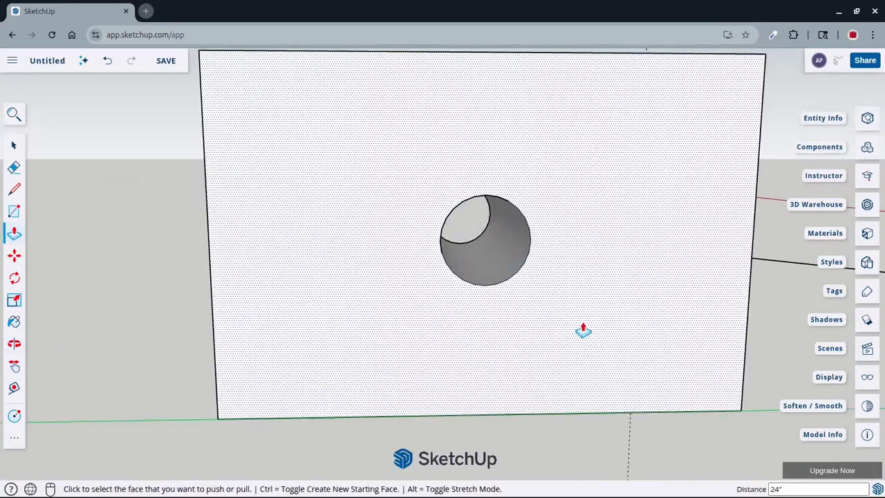
pyautogui.scroll(-3, 653, 313)
pyautogui.moveTo(559, 323)
pyautogui.mouseDown(button='middle')
pyautogui.moveTo(673, 215)
pyautogui.moveTo(421, 297)
pyautogui.mouseUp(button='middle')
pyautogui.scroll(-3, 419, 285)
pyautogui.press('e')
pyautogui.scroll(4, 453, 256)
pyautogui.scroll(-3, 449, 262)
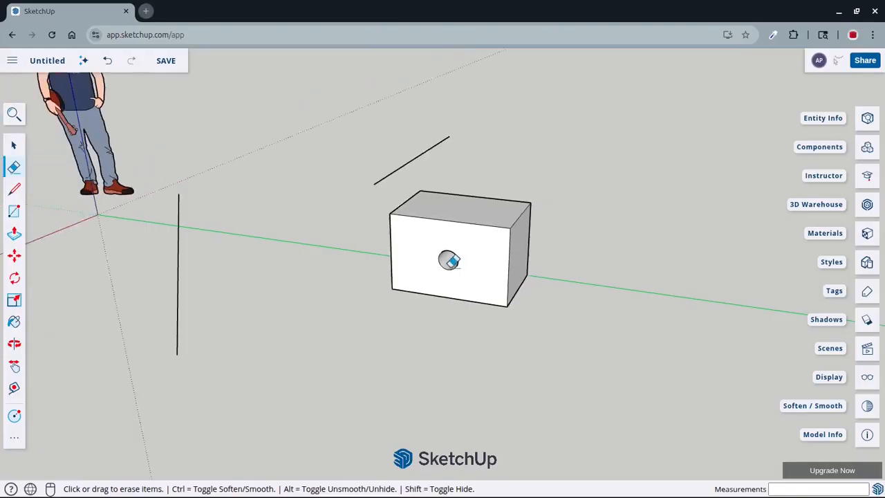
# Start the Paint tool and expand the Colors collection in the browsable material library
pyautogui.click(14, 325)
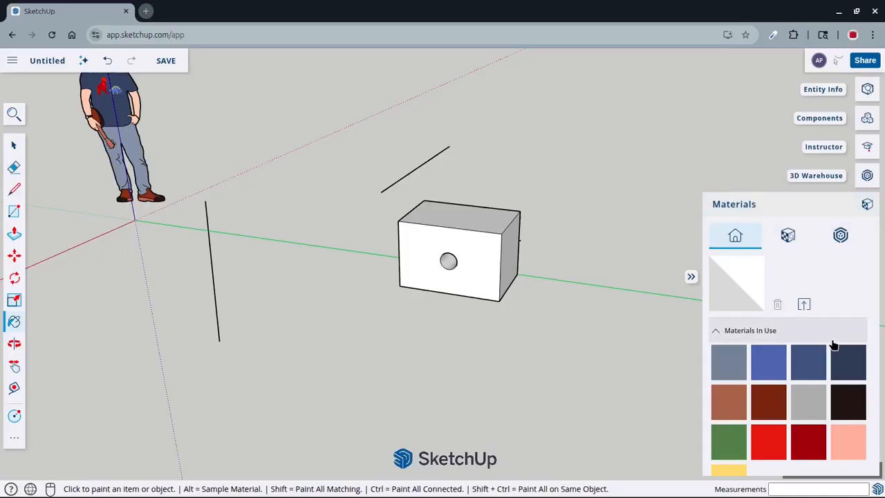
pyautogui.scroll(-3, 828, 325)
pyautogui.scroll(2, 826, 312)
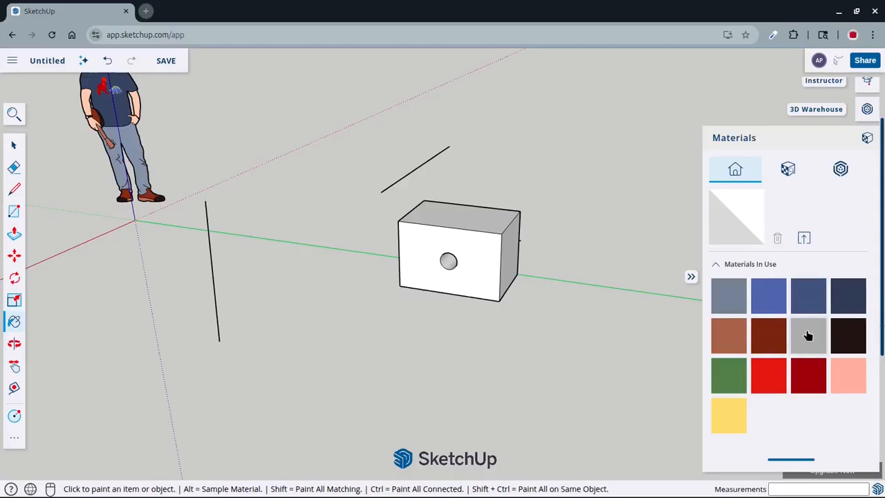
pyautogui.scroll(1, 806, 332)
pyautogui.scroll(-2, 802, 330)
pyautogui.scroll(1, 802, 330)
pyautogui.click(791, 170)
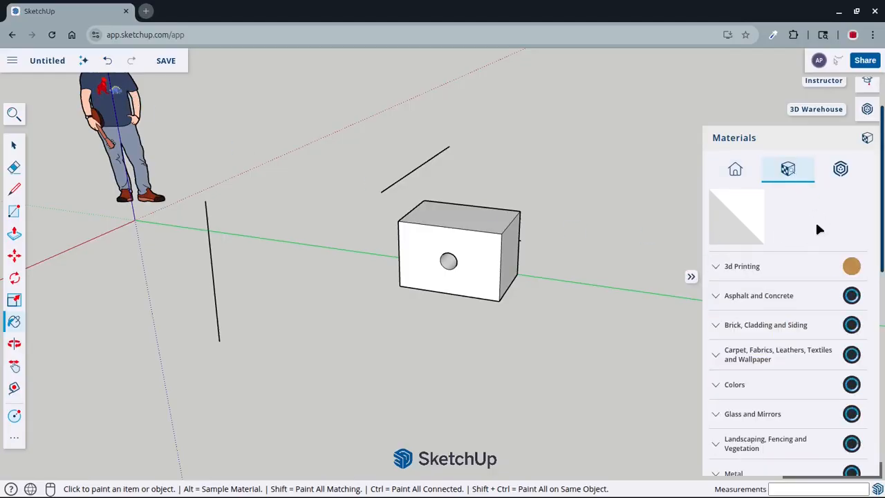
pyautogui.scroll(-3, 815, 220)
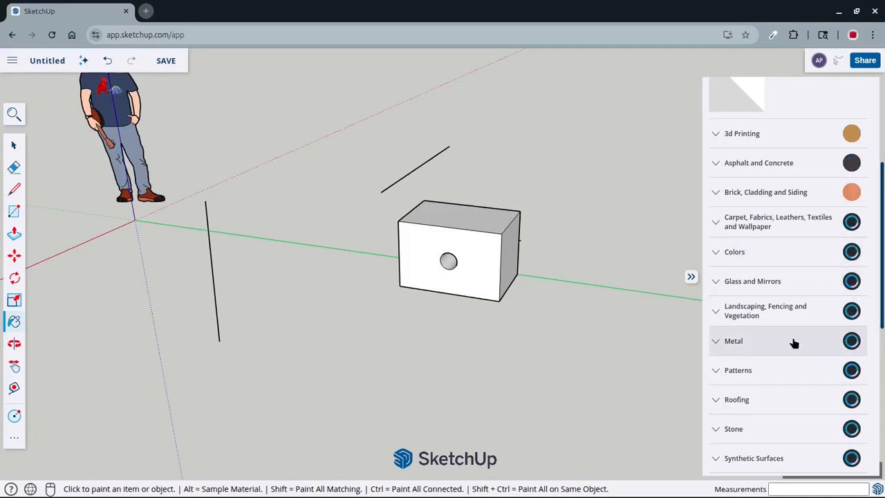
pyautogui.scroll(-5, 795, 354)
pyautogui.scroll(6, 794, 342)
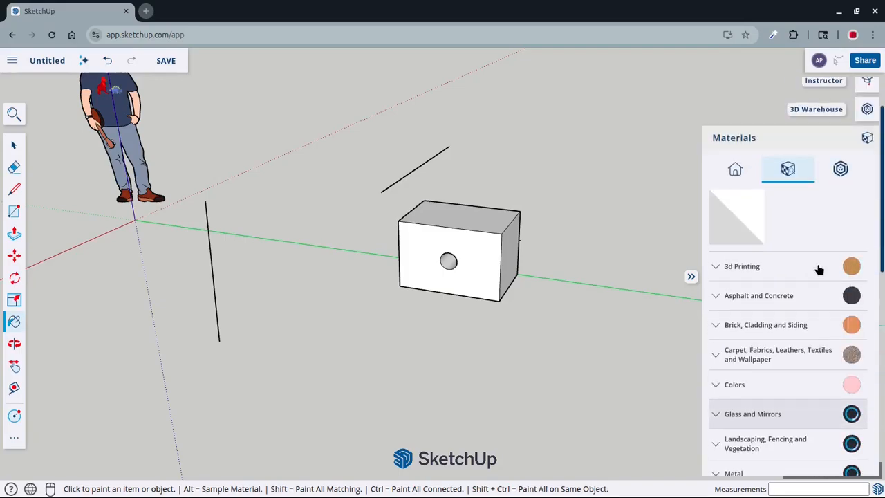
pyautogui.scroll(-3, 781, 297)
pyautogui.click(720, 188)
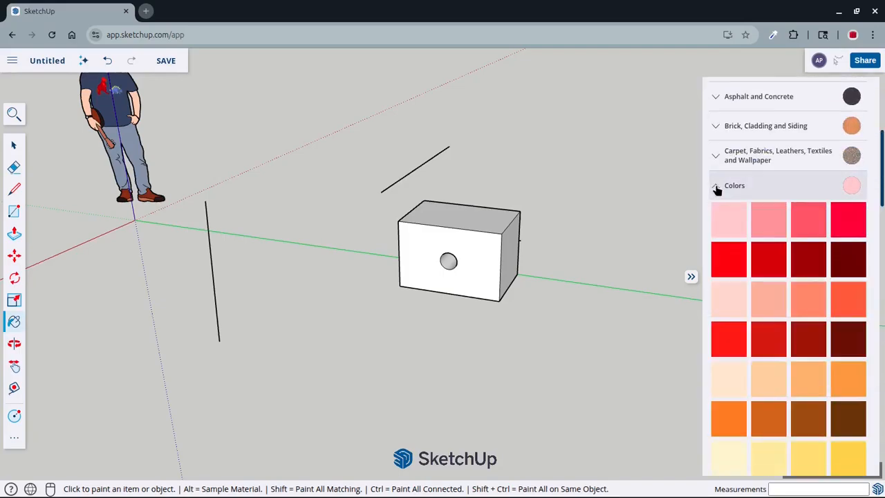
# Paint the box's front long face around the hole with a bright red from the Colors collection
pyautogui.scroll(2, 779, 220)
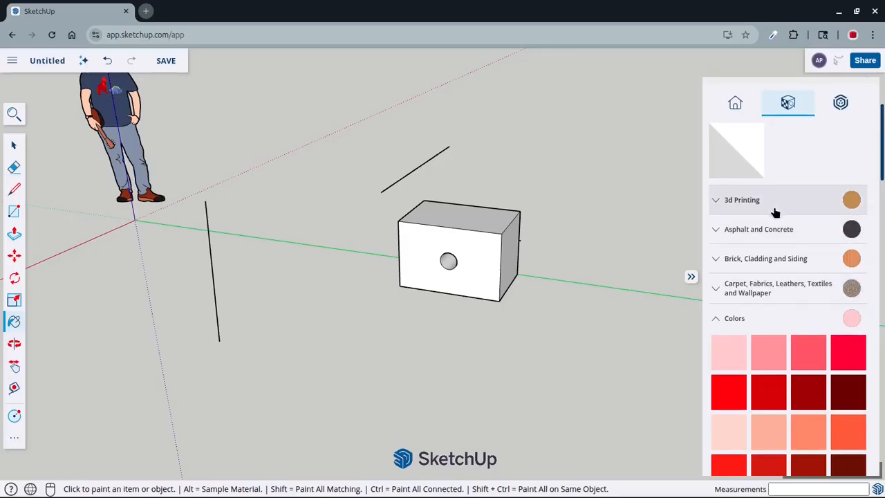
pyautogui.scroll(-10, 775, 212)
pyautogui.scroll(-6, 804, 362)
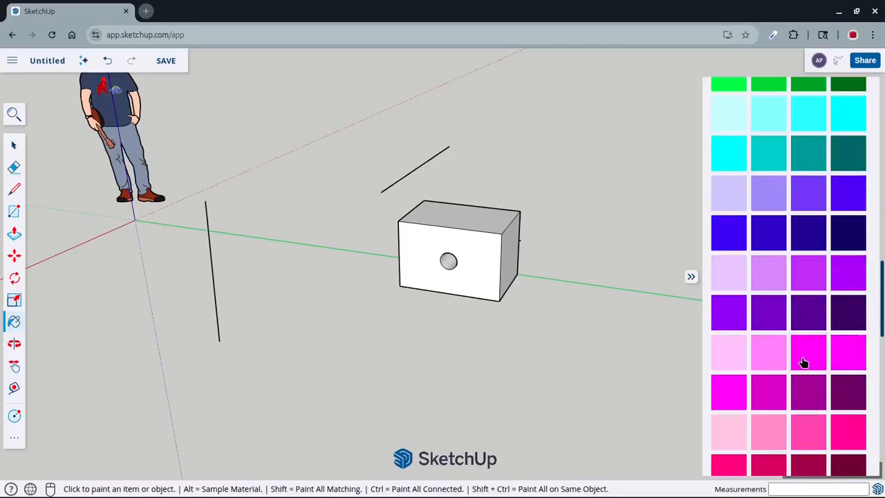
pyautogui.scroll(5, 807, 361)
pyautogui.scroll(6, 806, 360)
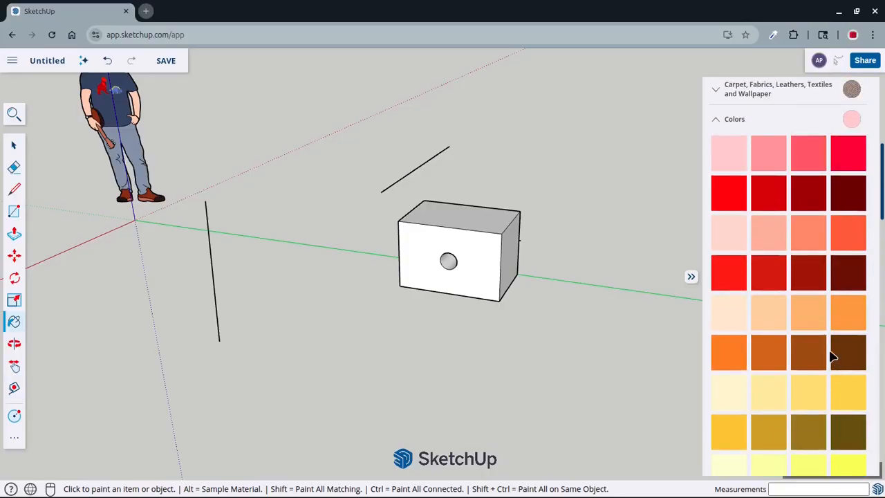
pyautogui.click(730, 199)
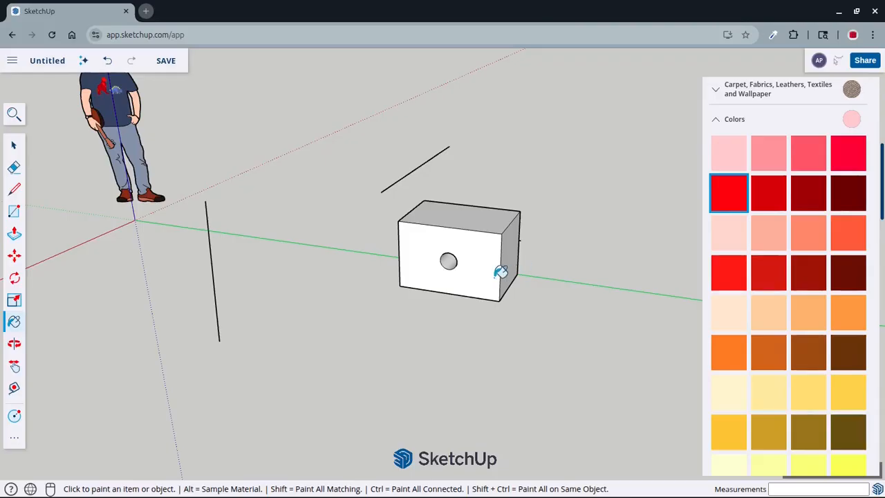
pyautogui.click(489, 251)
# Paint the box's top face and the short end facing the origin with the same bright red
pyautogui.scroll(2, 488, 251)
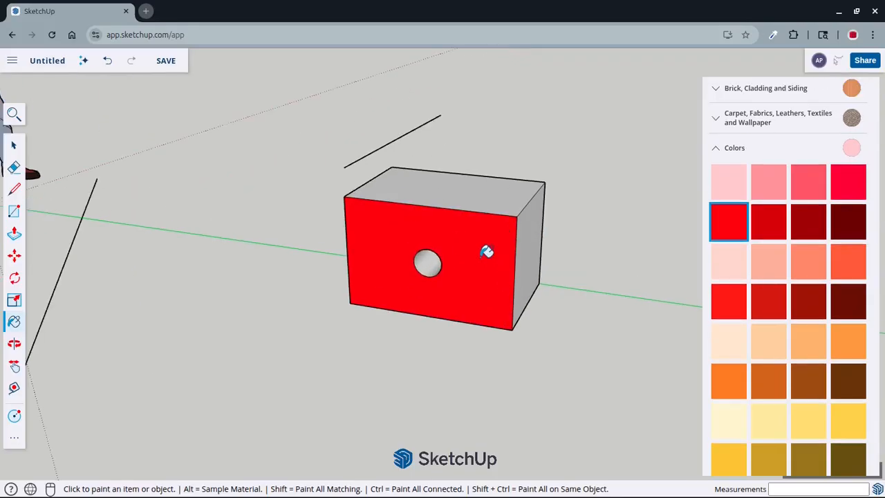
pyautogui.click(500, 194)
pyautogui.scroll(-2, 541, 233)
pyautogui.moveTo(540, 238); pyautogui.dragTo(640, 283, button='middle')
pyautogui.scroll(3, 405, 230)
pyautogui.click(487, 252)
pyautogui.scroll(-3, 480, 262)
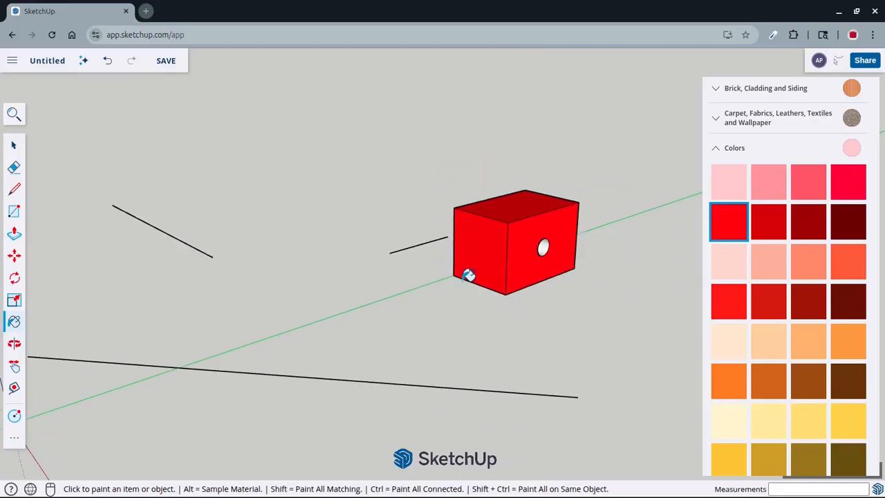
# Paint the box's underside and its other short end with the same bright red
pyautogui.moveTo(463, 280); pyautogui.dragTo(522, 299, button='middle')
pyautogui.moveTo(406, 278); pyautogui.dragTo(557, 268, button='middle')
pyautogui.moveTo(453, 280)
pyautogui.mouseDown(button='middle')
pyautogui.moveTo(493, 149)
pyautogui.moveTo(522, 278)
pyautogui.mouseUp(button='middle')
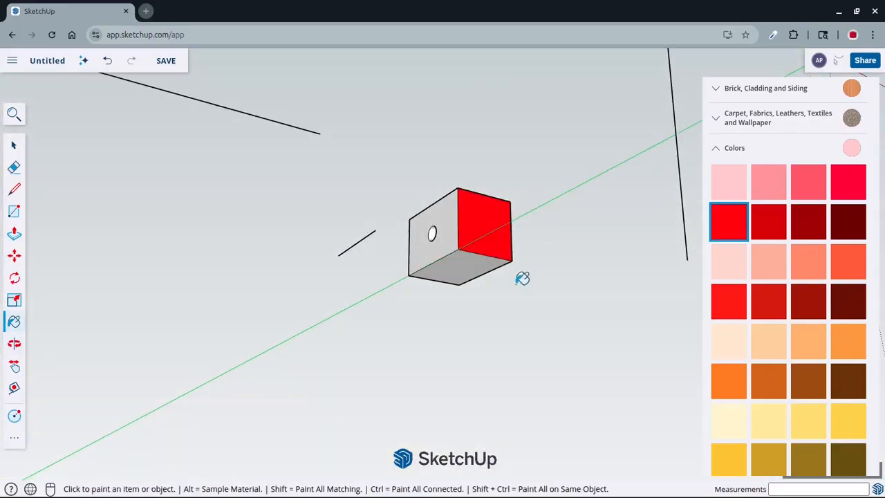
pyautogui.click(482, 254)
pyautogui.scroll(-2, 442, 247)
pyautogui.moveTo(443, 247)
pyautogui.mouseDown(button='middle')
pyautogui.moveTo(391, 238)
pyautogui.moveTo(390, 262)
pyautogui.moveTo(451, 249)
pyautogui.mouseUp(button='middle')
pyautogui.scroll(2, 451, 249)
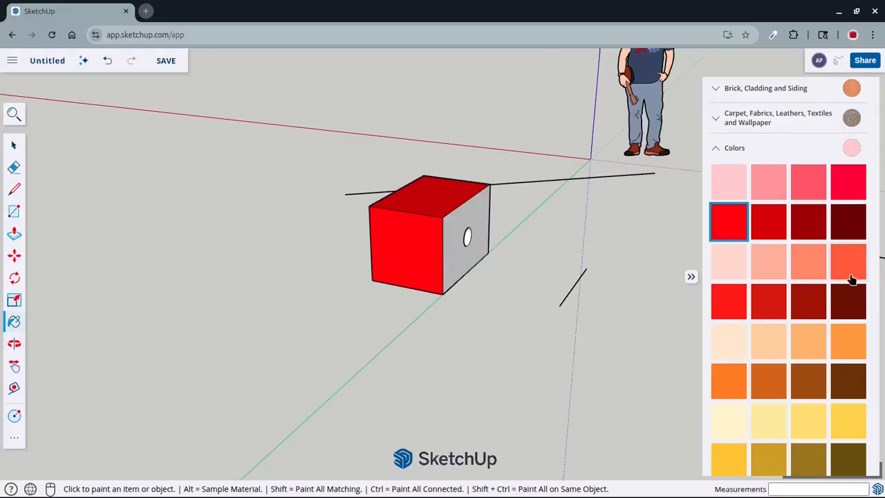
# Paint the box's unpainted back long face with a vivid blue-violet from the Colors collection
pyautogui.scroll(-10, 854, 283)
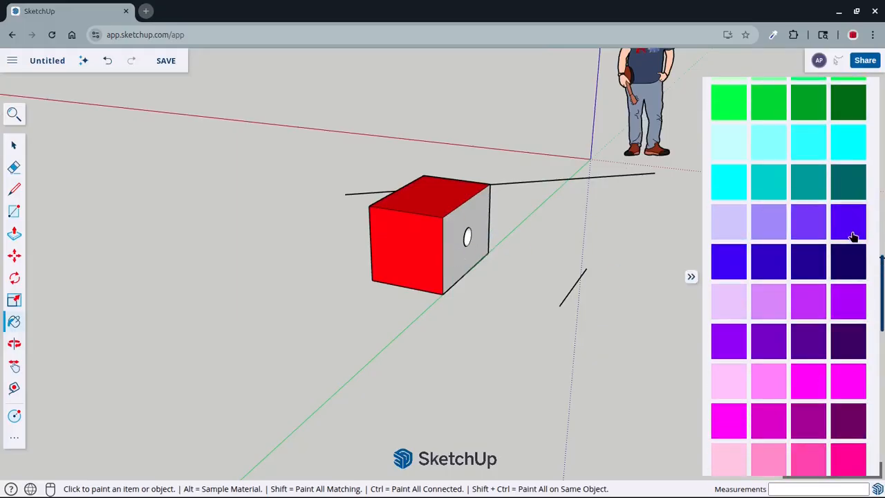
pyautogui.click(852, 234)
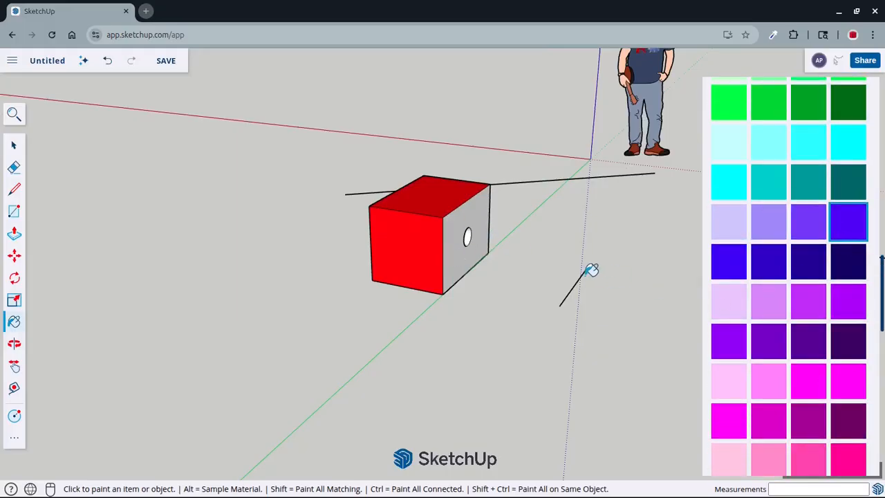
pyautogui.click(470, 248)
# Paint the inner wall of the round hole with a bright green from the Colors collection
pyautogui.moveTo(477, 253)
pyautogui.mouseDown(button='middle')
pyautogui.moveTo(302, 188)
pyautogui.moveTo(449, 249)
pyautogui.moveTo(380, 205)
pyautogui.moveTo(696, 250)
pyautogui.mouseUp(button='middle')
pyautogui.scroll(2, 697, 249)
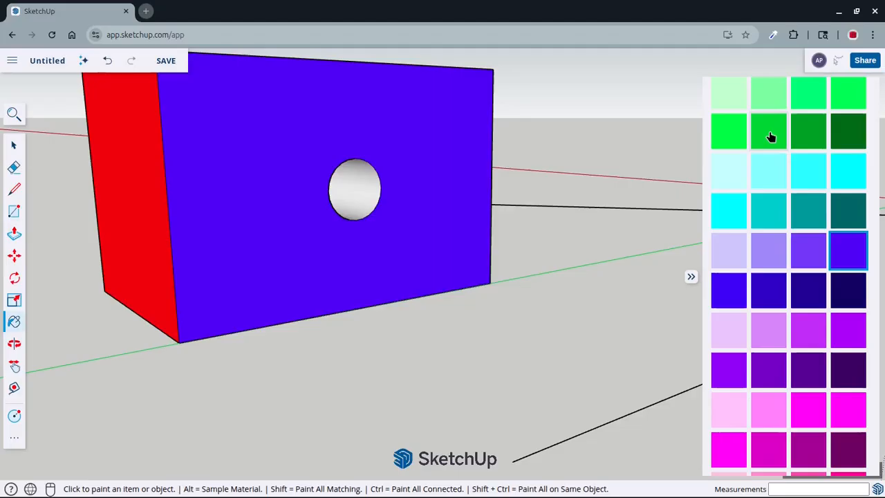
pyautogui.click(770, 131)
pyautogui.click(358, 185)
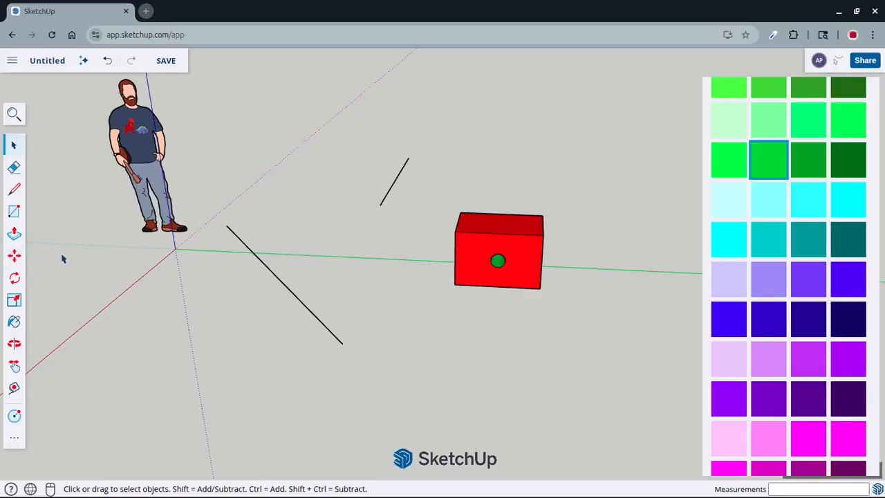
# Move the front vertical edge nearest the origin outward about 25 9/16 inches, stretching the box into an angled shape
pyautogui.click(14, 257)
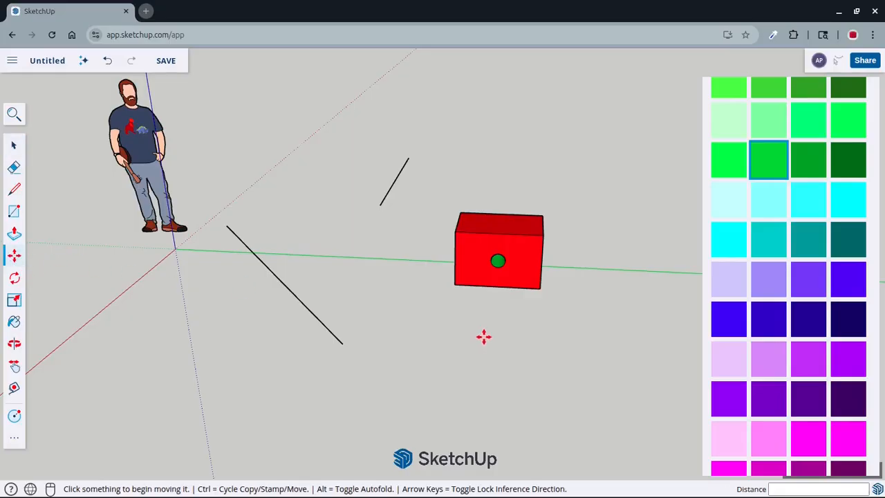
pyautogui.scroll(2, 483, 337)
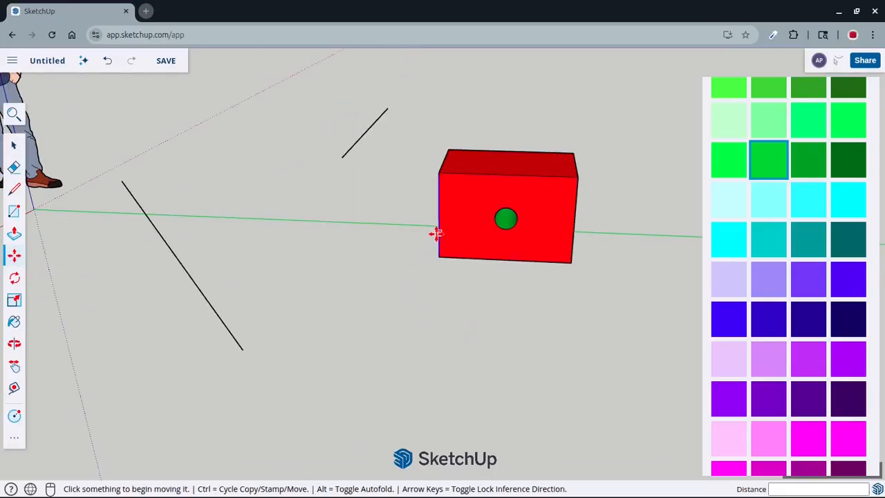
pyautogui.scroll(3, 429, 242)
pyautogui.moveTo(422, 249); pyautogui.dragTo(356, 265, button='middle')
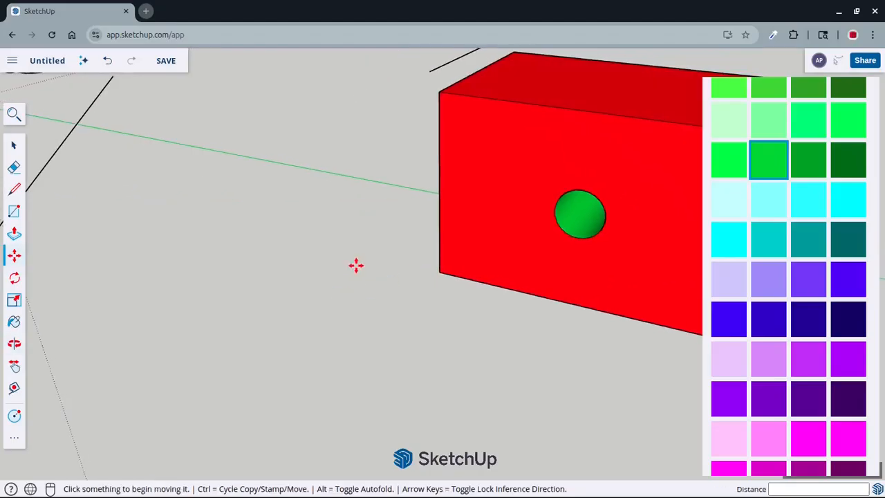
pyautogui.click(437, 220)
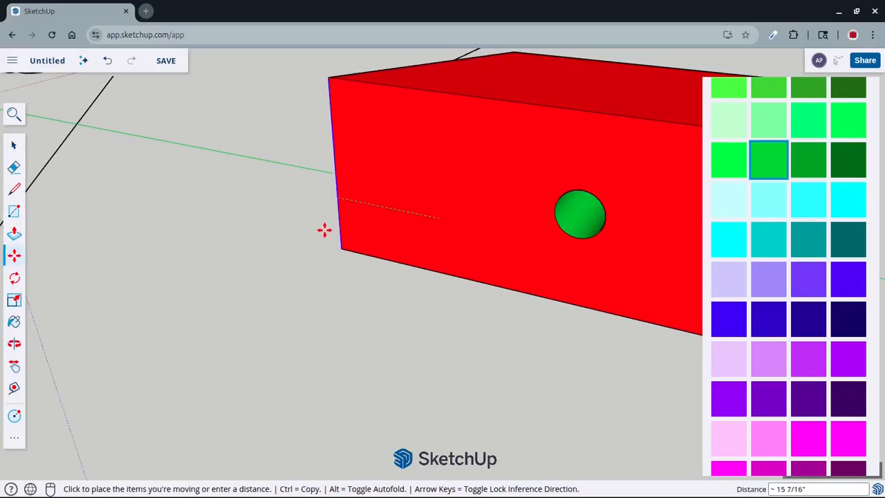
pyautogui.scroll(-3, 309, 272)
pyautogui.moveTo(309, 273); pyautogui.dragTo(443, 346, button='middle')
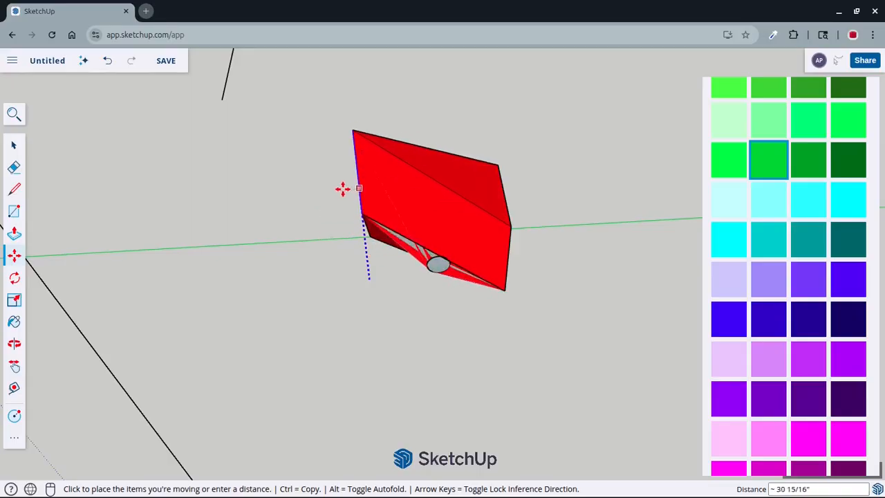
pyautogui.moveTo(392, 190); pyautogui.dragTo(496, 96, button='middle')
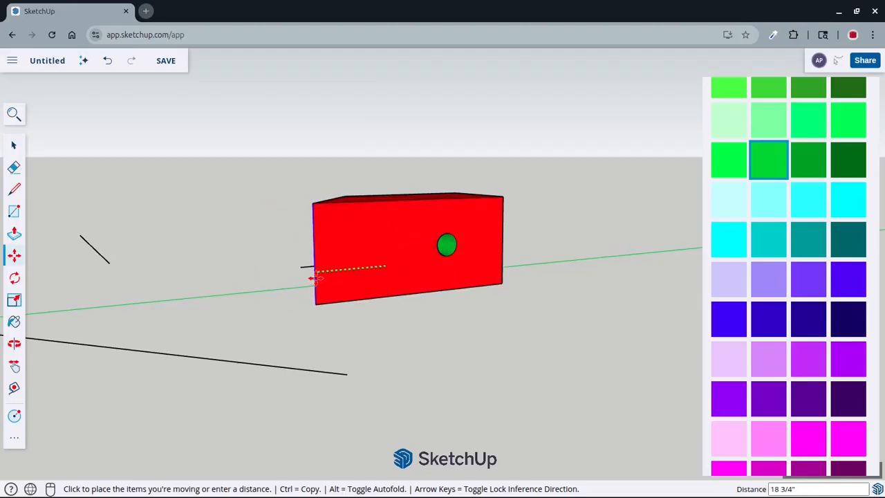
pyautogui.moveTo(313, 284); pyautogui.dragTo(310, 311, button='middle')
pyautogui.click(311, 311)
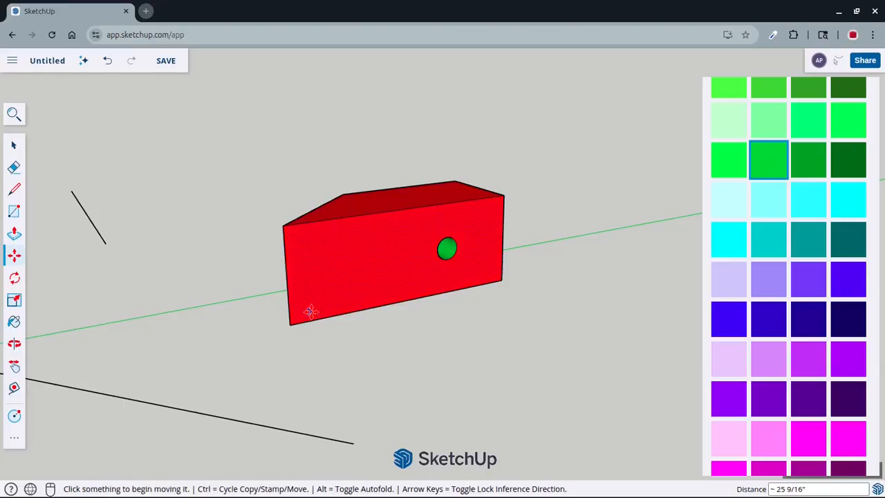
pyautogui.scroll(-4, 471, 235)
pyautogui.moveTo(499, 239); pyautogui.dragTo(355, 329, button='middle')
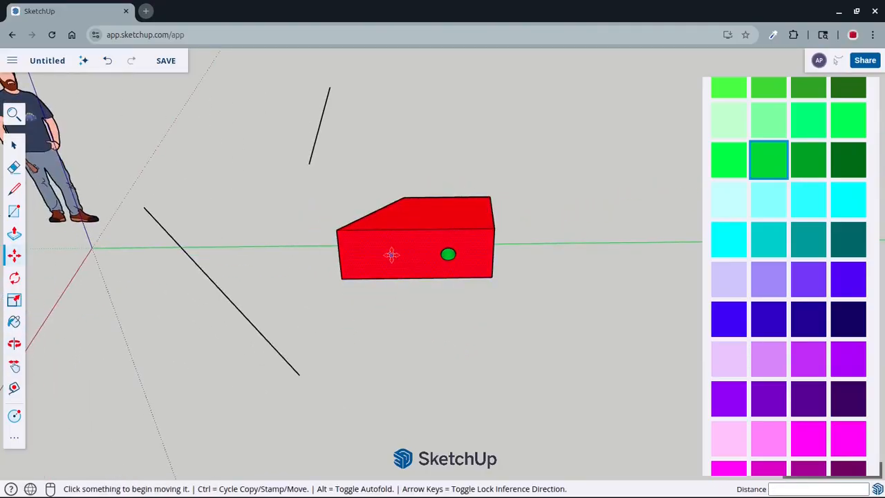
# Examine the stretched red box and its green hole from several angles and distances
pyautogui.moveTo(391, 256); pyautogui.dragTo(444, 304, button='middle')
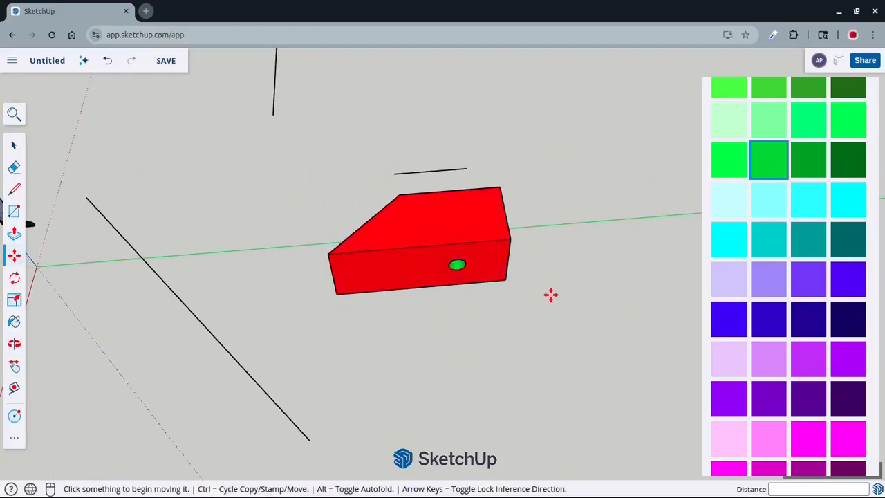
pyautogui.scroll(4, 322, 278)
pyautogui.scroll(-1, 338, 308)
pyautogui.moveTo(338, 308); pyautogui.dragTo(332, 286, button='middle')
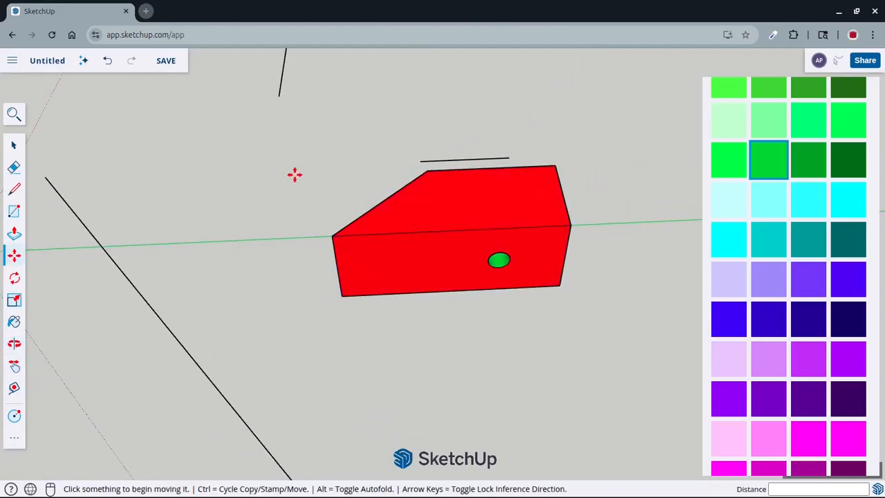
pyautogui.scroll(-2, 485, 297)
pyautogui.moveTo(571, 310); pyautogui.dragTo(511, 237, button='middle')
pyautogui.moveTo(564, 257); pyautogui.dragTo(510, 257, button='middle')
pyautogui.scroll(4, 483, 298)
pyautogui.scroll(-3, 482, 300)
pyautogui.moveTo(484, 301); pyautogui.dragTo(384, 204, button='middle')
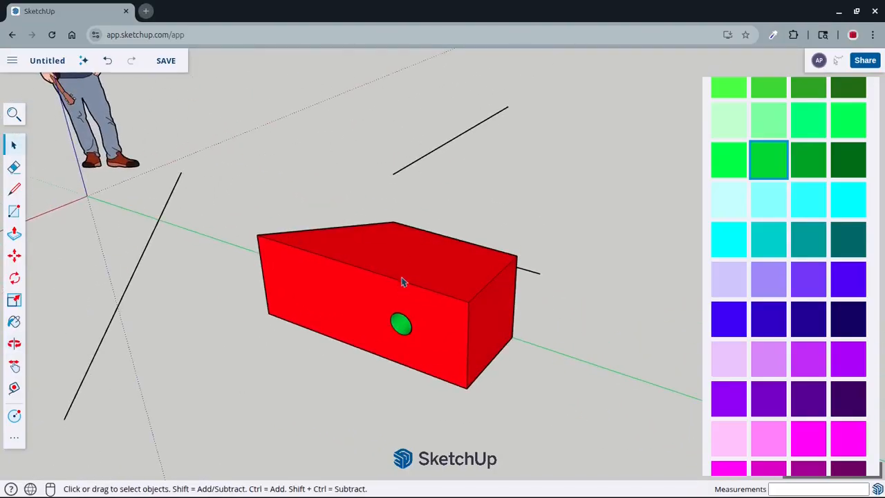
pyautogui.scroll(2, 422, 268)
pyautogui.scroll(-2, 438, 300)
pyautogui.moveTo(438, 300); pyautogui.dragTo(239, 245, button='middle')
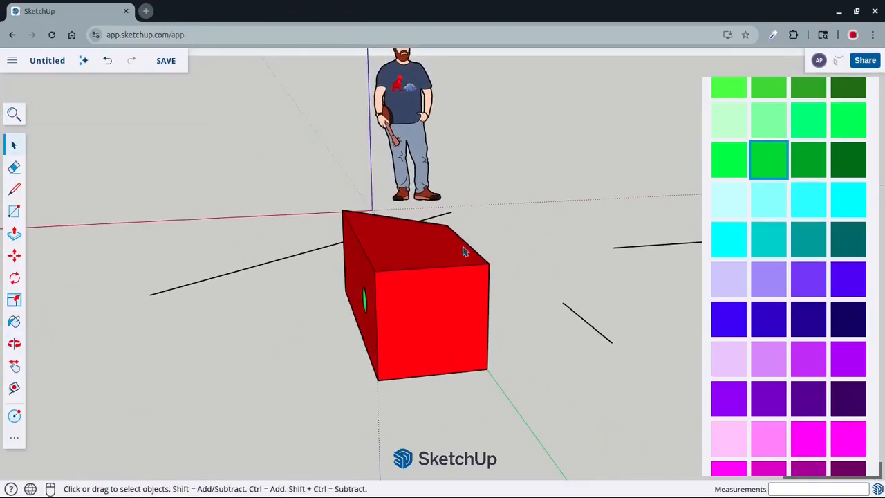
# Draw a line about 48 13/16 inches long across the top face, joining the midpoints of its short end edge and slanted end edge
pyautogui.moveTo(428, 261); pyautogui.dragTo(428, 338, button='middle')
pyautogui.moveTo(429, 284); pyautogui.dragTo(456, 306, button='middle')
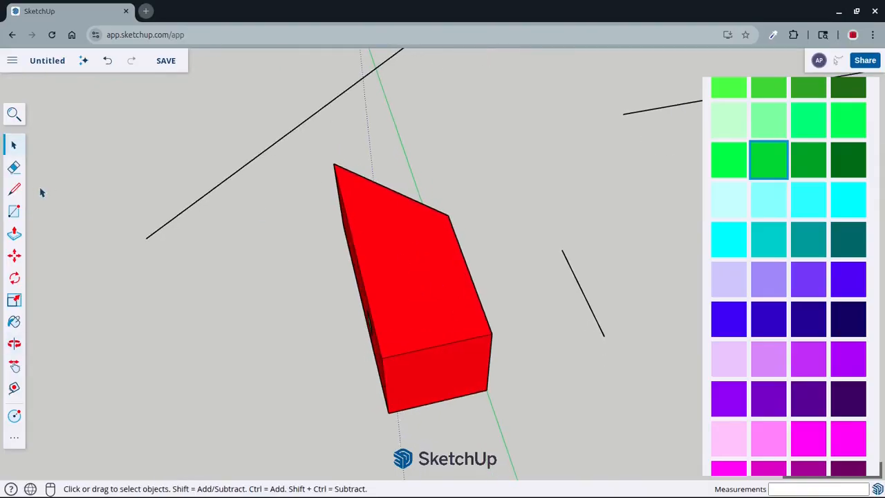
pyautogui.scroll(2, 439, 313)
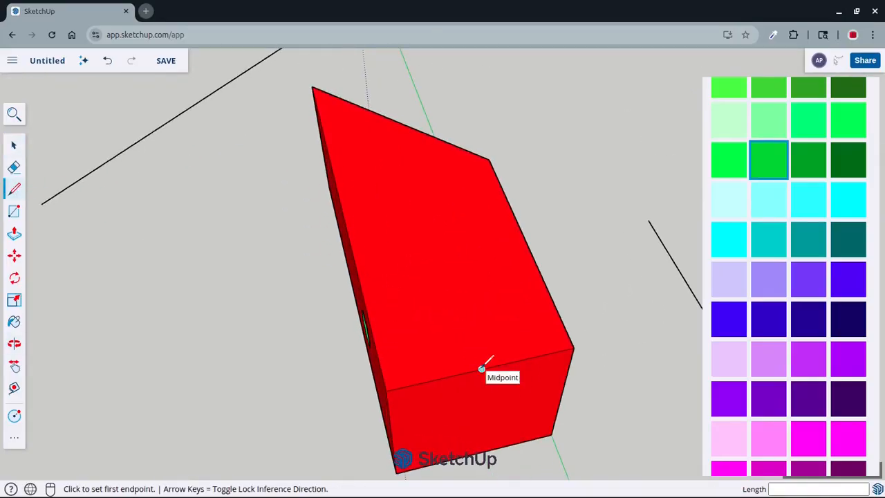
pyautogui.scroll(-2, 483, 368)
pyautogui.scroll(3, 446, 242)
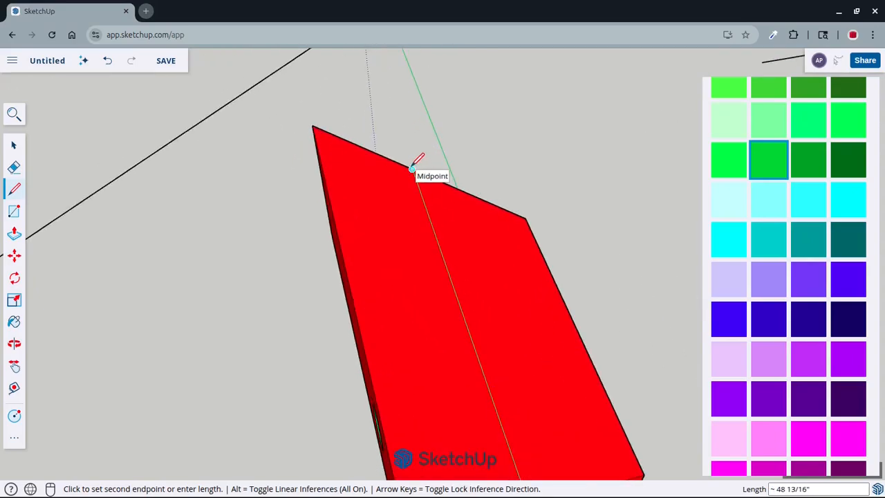
pyautogui.scroll(-3, 413, 166)
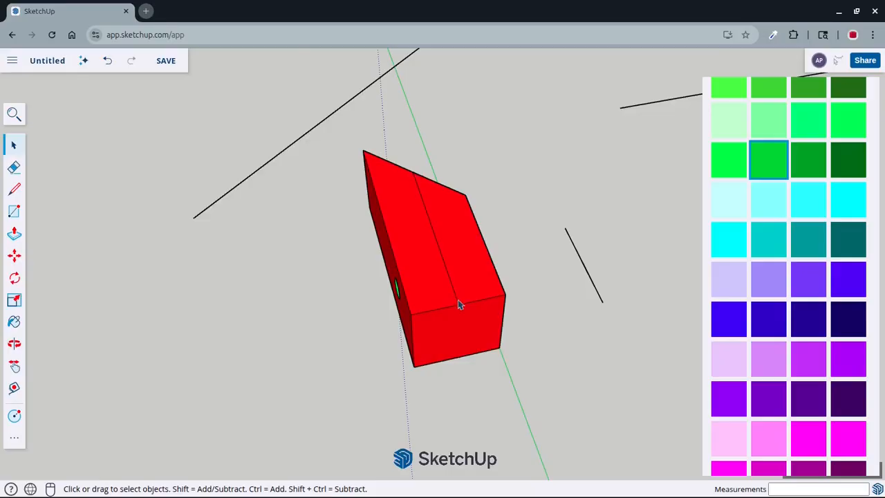
# Move the centre edge of the top face straight up about 15 1/8 inches, turning the box into a house with a gable roof
pyautogui.moveTo(458, 300); pyautogui.dragTo(522, 179, button='middle')
pyautogui.scroll(3, 468, 242)
pyautogui.scroll(-3, 468, 244)
pyautogui.keyDown('shift'); pyautogui.moveTo(468, 246); pyautogui.dragTo(500, 302, button='middle'); pyautogui.keyUp('shift')
pyautogui.scroll(2, 501, 305)
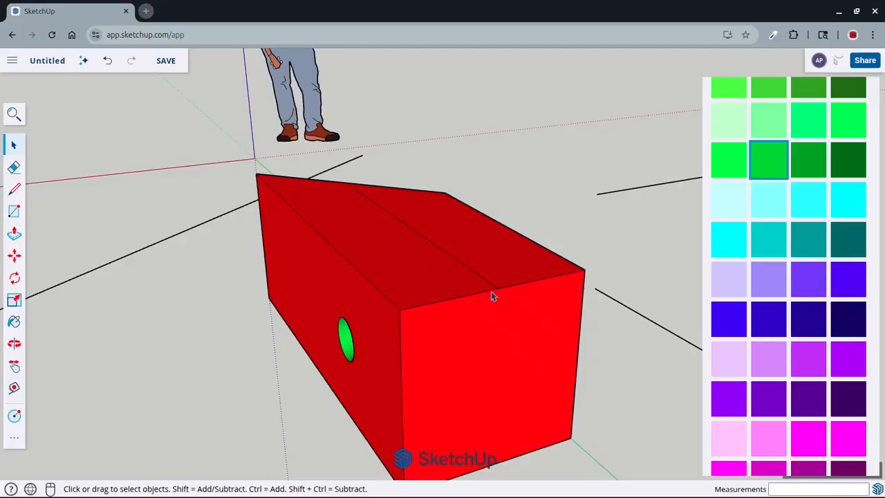
pyautogui.scroll(-3, 491, 111)
pyautogui.moveTo(488, 124); pyautogui.dragTo(489, 227, button='middle')
pyautogui.scroll(2, 490, 271)
pyautogui.scroll(2, 489, 271)
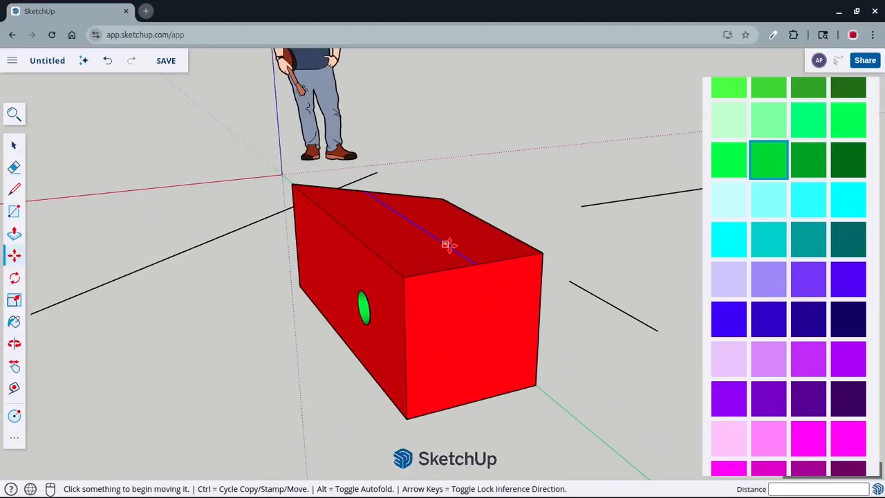
pyautogui.scroll(1, 448, 244)
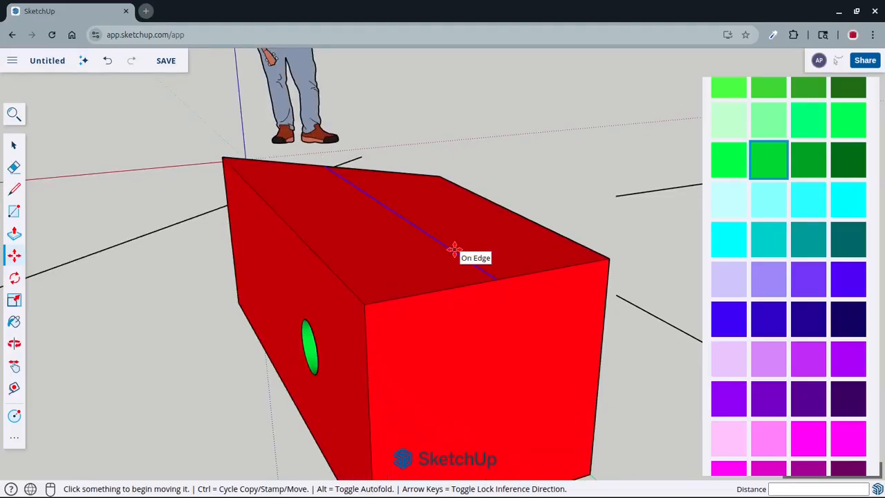
pyautogui.click(454, 249)
pyautogui.scroll(-1, 451, 208)
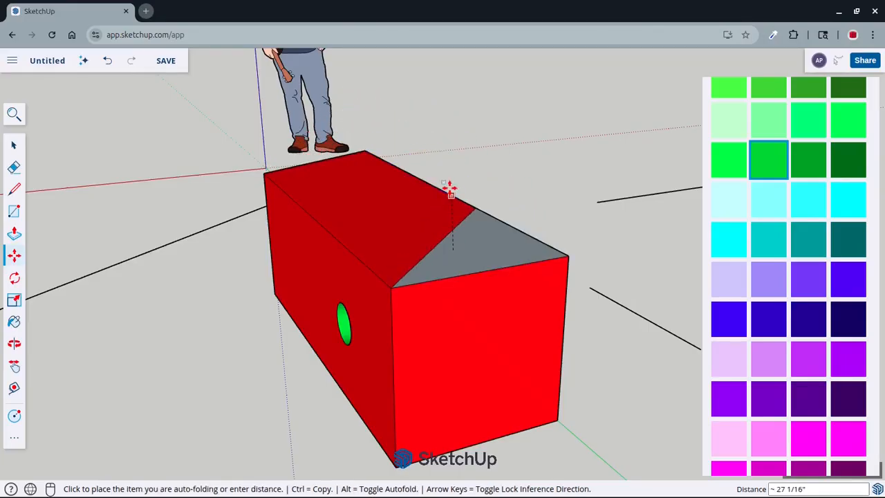
pyautogui.moveTo(426, 137); pyautogui.dragTo(435, 266, button='middle')
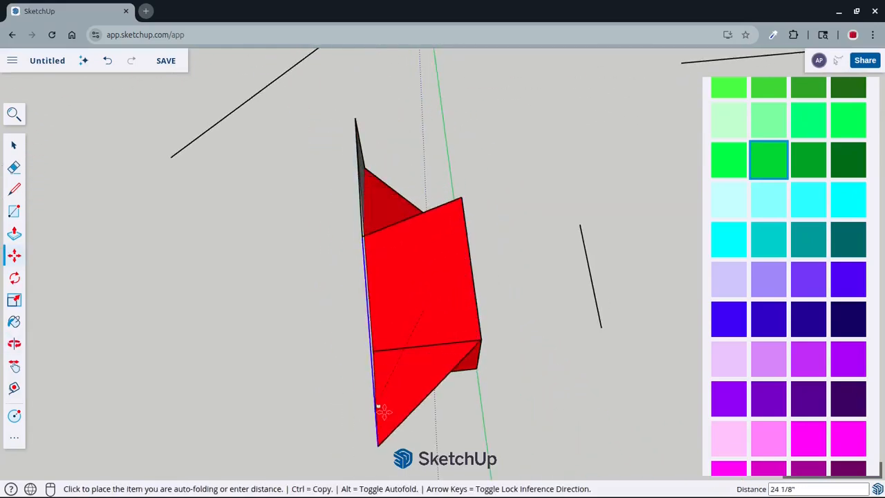
pyautogui.moveTo(483, 335); pyautogui.dragTo(513, 241, button='middle')
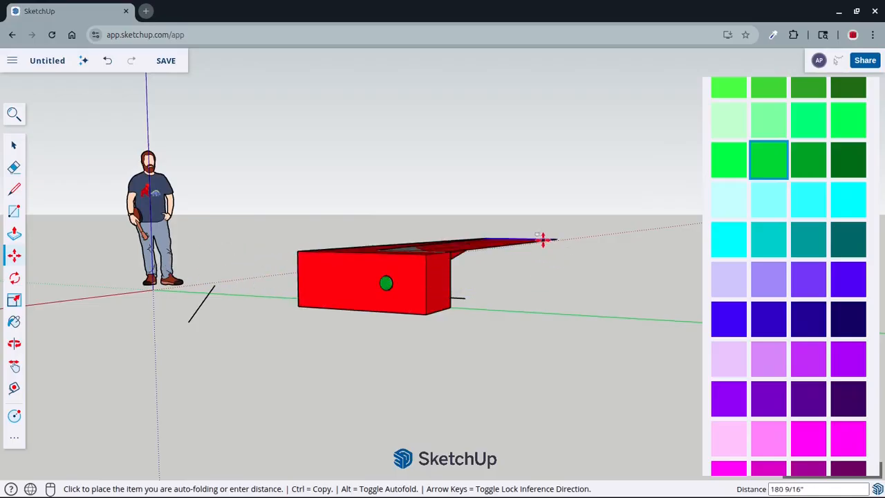
pyautogui.moveTo(402, 234); pyautogui.dragTo(472, 207, button='middle')
pyautogui.scroll(3, 400, 263)
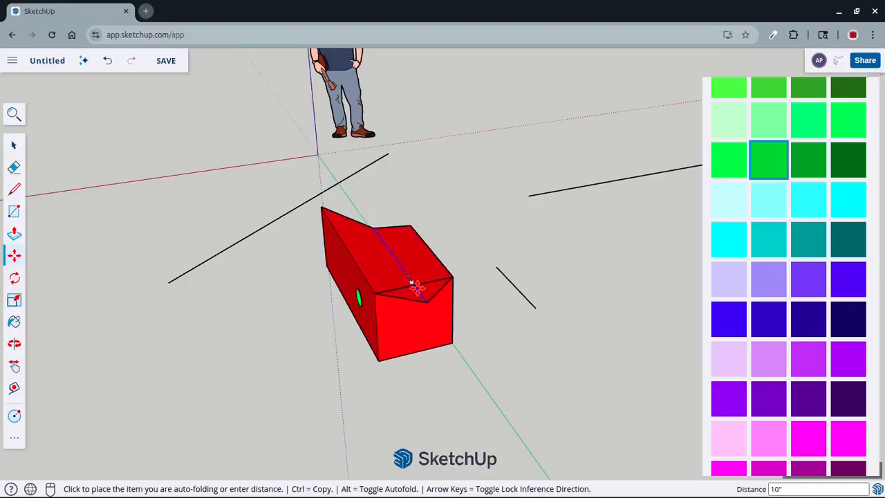
pyautogui.moveTo(415, 286); pyautogui.dragTo(419, 222, button='middle')
pyautogui.scroll(2, 409, 238)
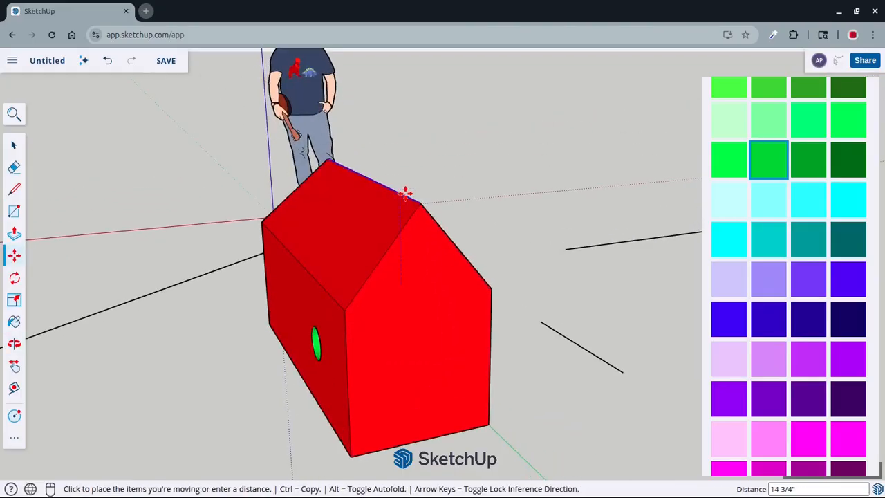
pyautogui.click(399, 190)
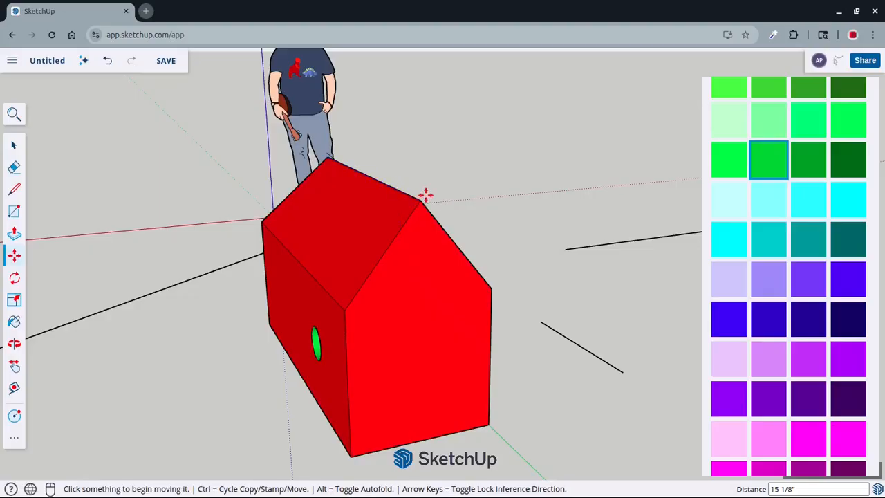
# Examine the house shape, its roof ridge and the hole wall from several sides
pyautogui.moveTo(207, 297); pyautogui.dragTo(488, 299, button='middle')
pyautogui.moveTo(530, 278); pyautogui.dragTo(403, 331, button='middle')
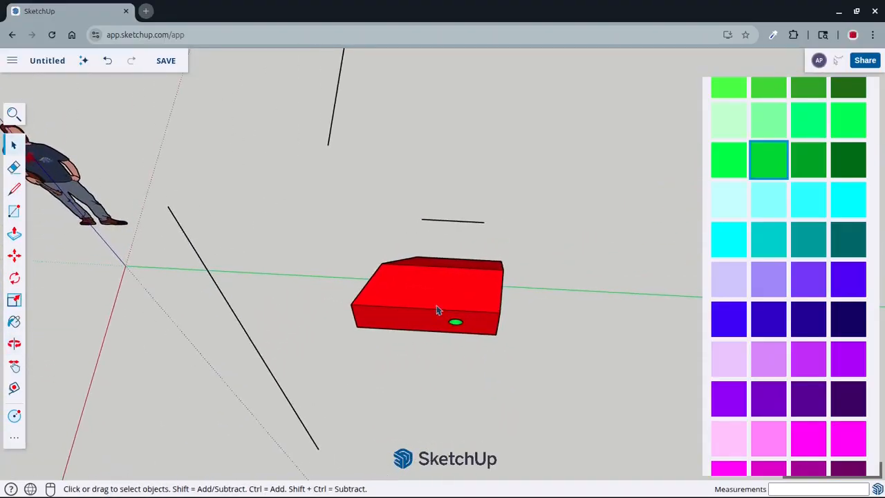
pyautogui.scroll(5, 439, 311)
pyautogui.scroll(-5, 439, 311)
pyautogui.moveTo(408, 380); pyautogui.dragTo(428, 241, button='middle')
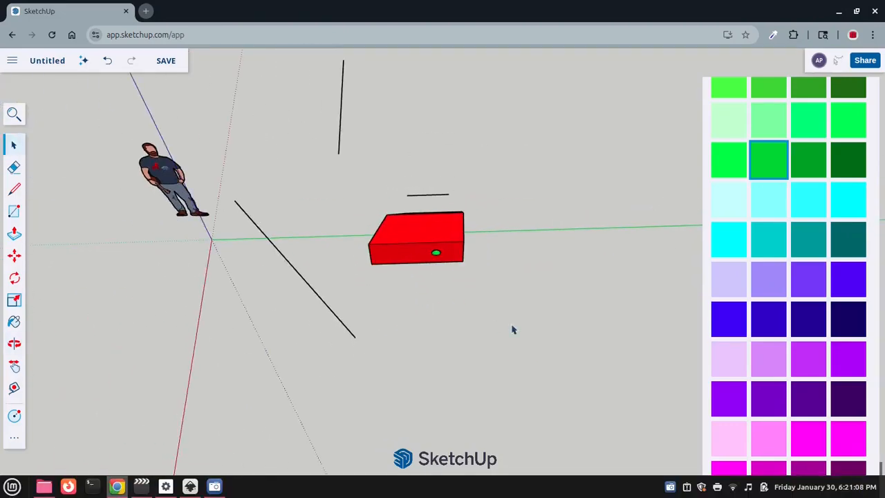
pyautogui.moveTo(514, 330); pyautogui.dragTo(437, 243, button='middle')
pyautogui.moveTo(517, 221); pyautogui.dragTo(476, 236, button='middle')
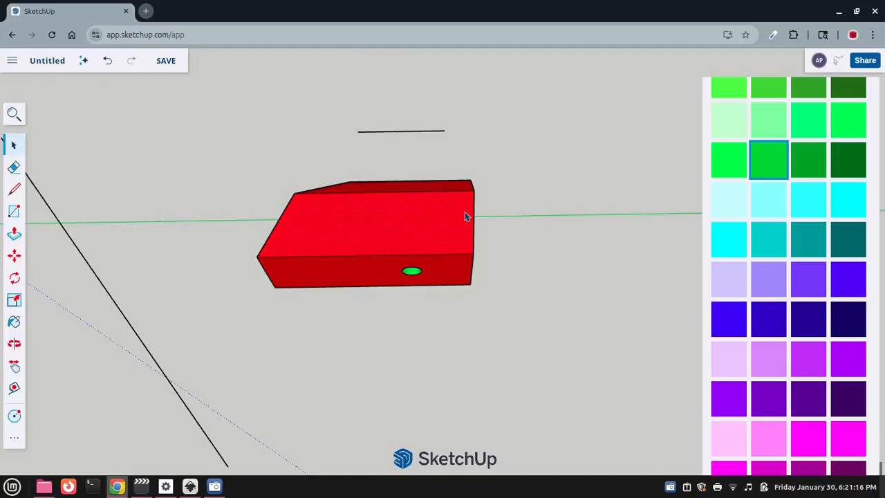
pyautogui.scroll(5, 515, 291)
pyautogui.scroll(-5, 464, 275)
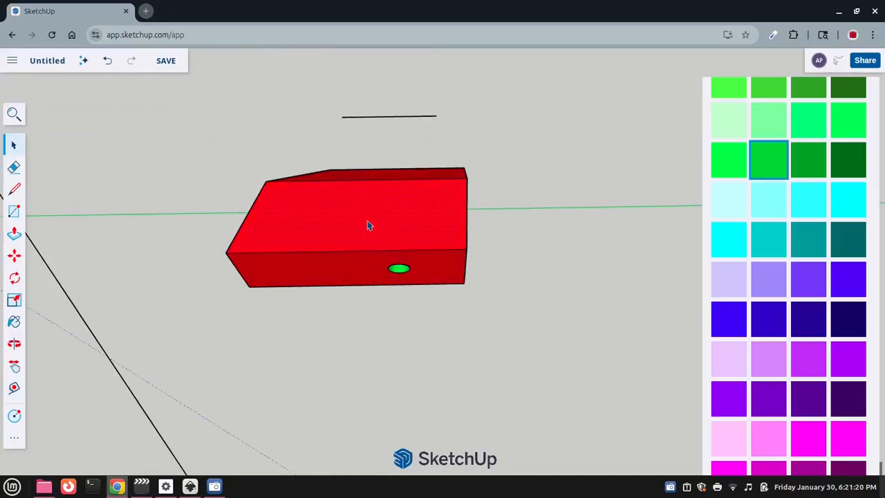
pyautogui.scroll(3, 407, 253)
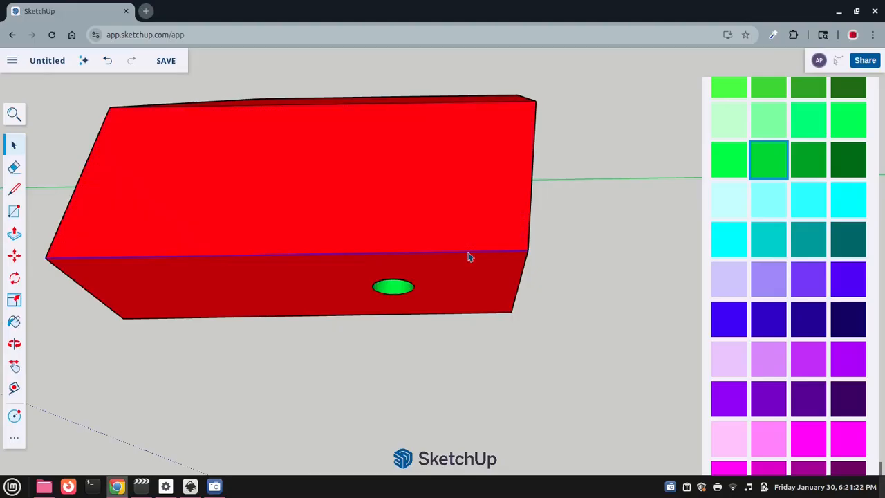
pyautogui.scroll(-3, 468, 257)
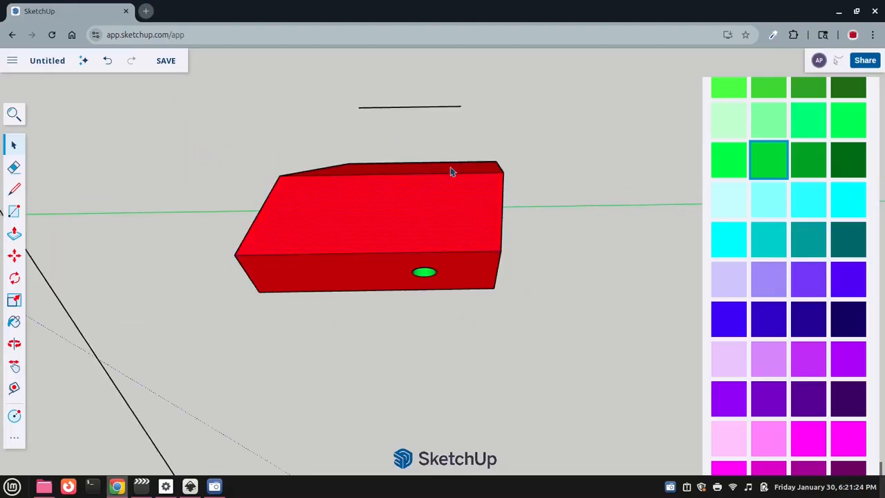
# Select the entire house shape and move it along the green axis, farther from the origin
pyautogui.scroll(-2, 464, 197)
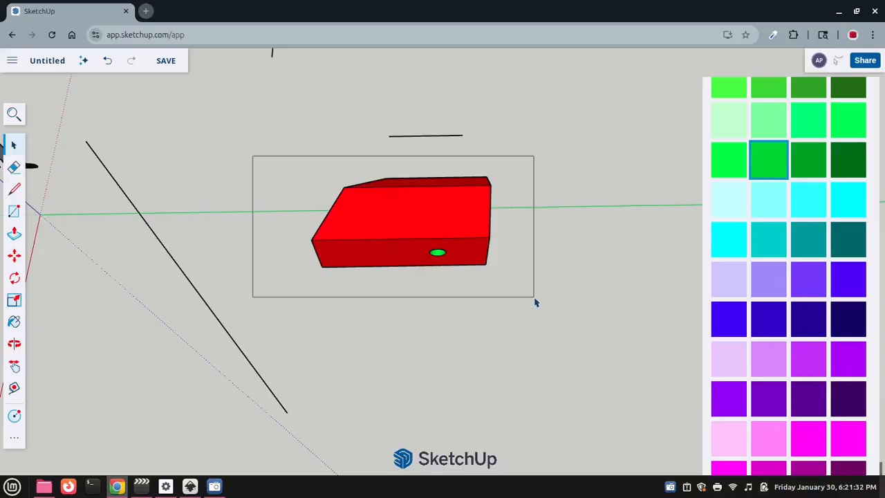
pyautogui.moveTo(476, 304); pyautogui.dragTo(334, 192, button='middle')
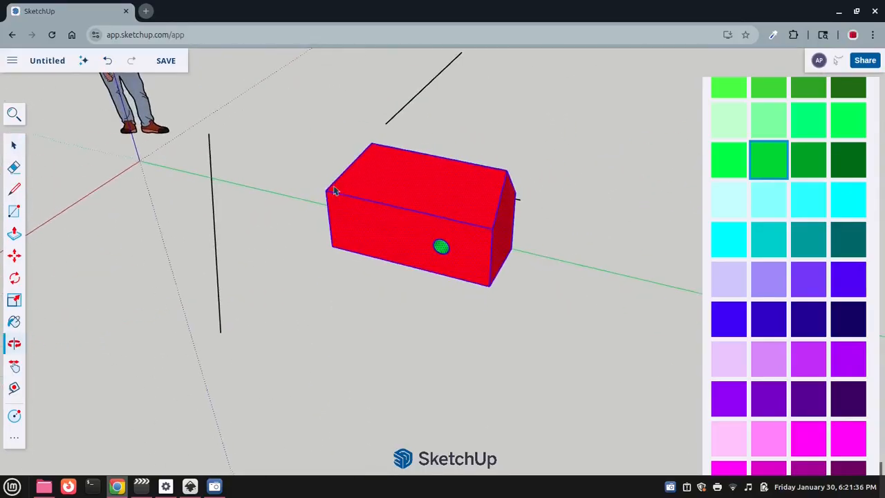
pyautogui.click(14, 256)
pyautogui.scroll(-3, 326, 259)
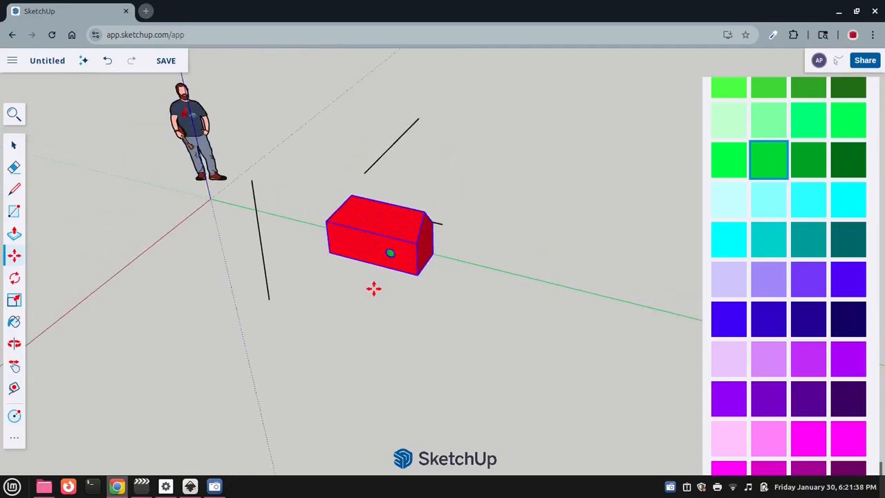
pyautogui.scroll(2, 373, 289)
pyautogui.scroll(-2, 369, 289)
pyautogui.moveTo(369, 288); pyautogui.dragTo(509, 279, button='middle')
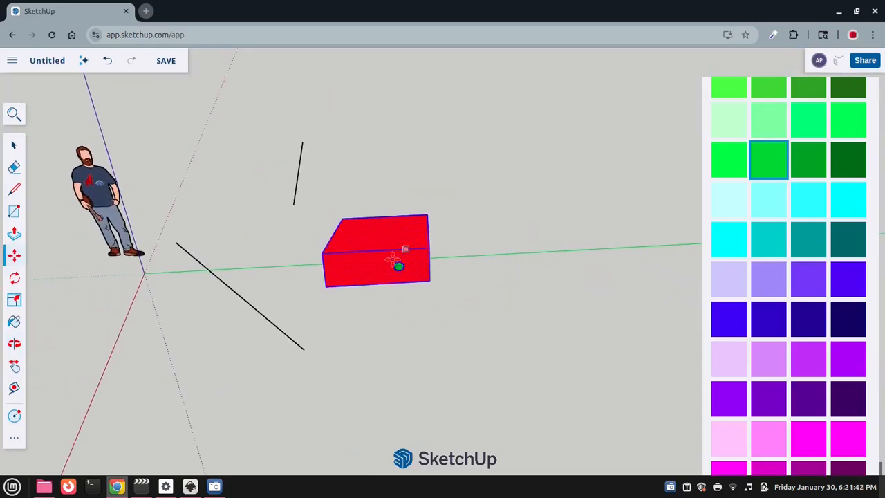
pyautogui.scroll(3, 393, 260)
pyautogui.scroll(-2, 362, 173)
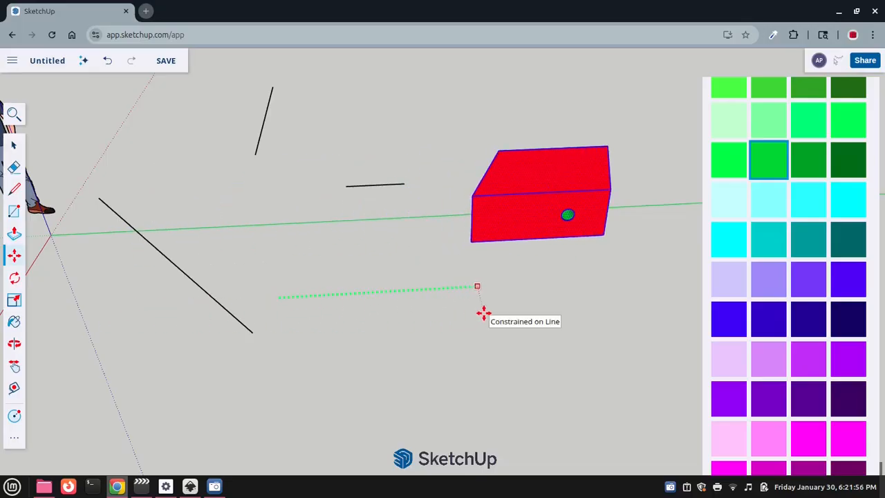
pyautogui.scroll(-3, 507, 247)
pyautogui.moveTo(530, 283); pyautogui.dragTo(297, 305, button='middle')
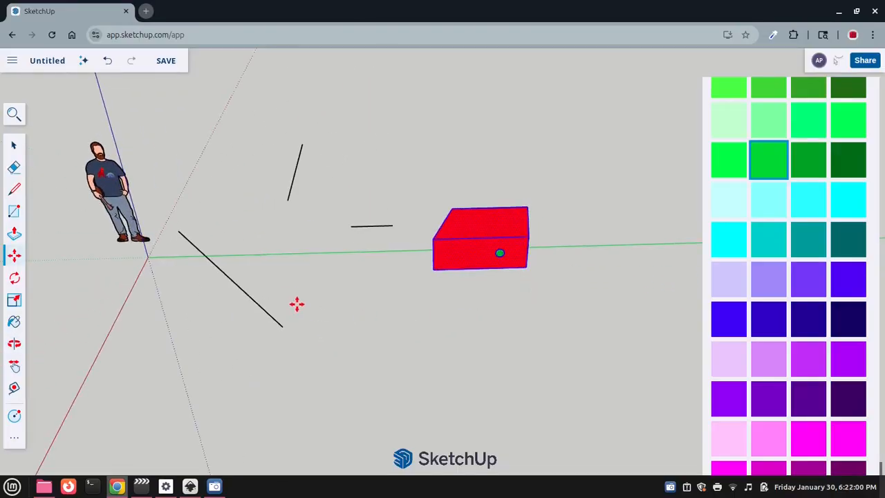
# Move the selected house back along the green axis, past the diagonal line and the origin
pyautogui.moveTo(297, 265); pyautogui.dragTo(252, 208, button='middle')
pyautogui.moveTo(551, 306); pyautogui.dragTo(626, 275, button='middle')
pyautogui.moveTo(625, 275); pyautogui.dragTo(494, 284)
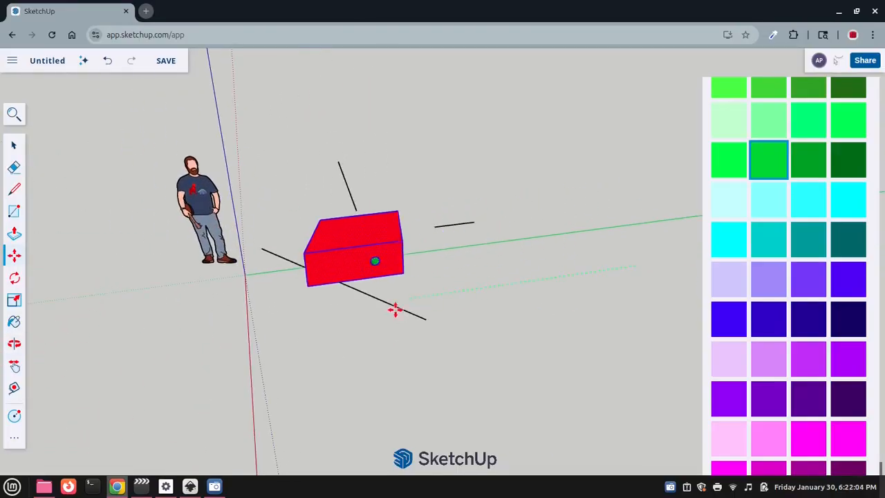
pyautogui.moveTo(395, 310); pyautogui.dragTo(214, 336)
pyautogui.moveTo(214, 336); pyautogui.dragTo(686, 357, button='middle')
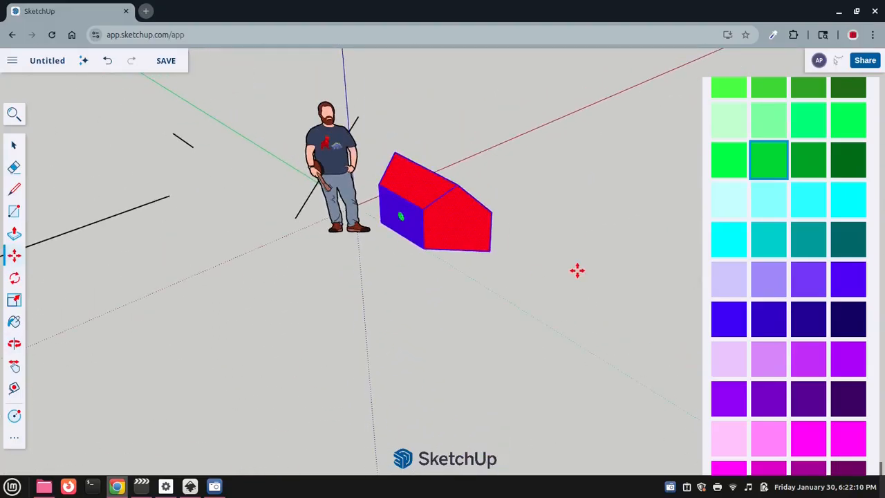
# Shift the selected house along the red axis so that it stands beside the human figure
pyautogui.moveTo(557, 282); pyautogui.dragTo(559, 281)
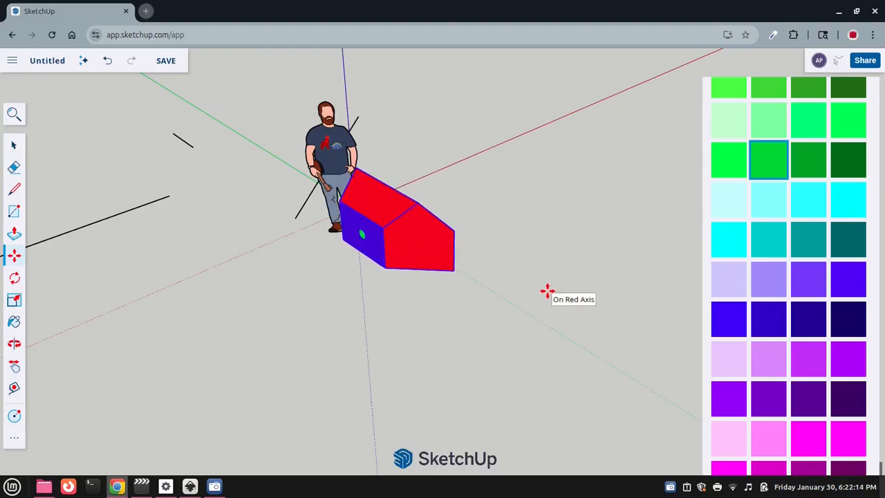
pyautogui.scroll(-3, 548, 292)
pyautogui.moveTo(466, 326); pyautogui.dragTo(644, 315, button='middle')
pyautogui.moveTo(367, 300); pyautogui.dragTo(480, 180, button='middle')
pyautogui.scroll(4, 445, 278)
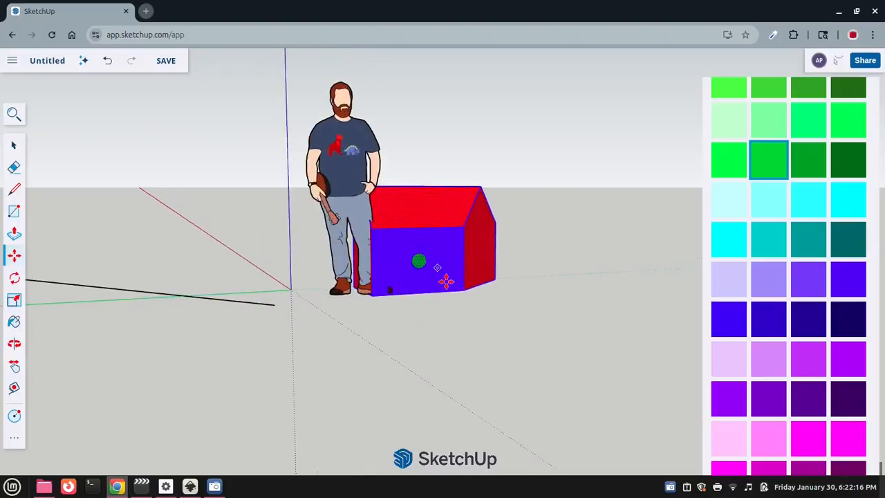
pyautogui.scroll(4, 446, 282)
pyautogui.moveTo(371, 336); pyautogui.dragTo(303, 372, button='middle')
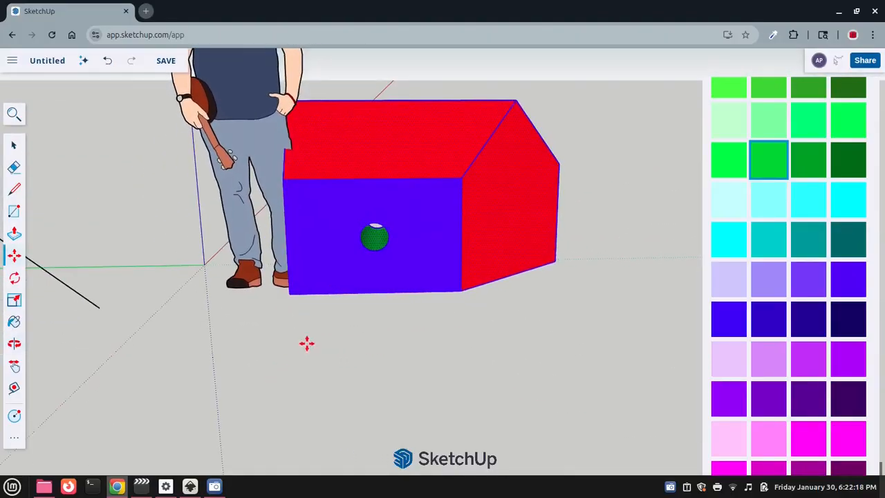
pyautogui.scroll(-3, 349, 311)
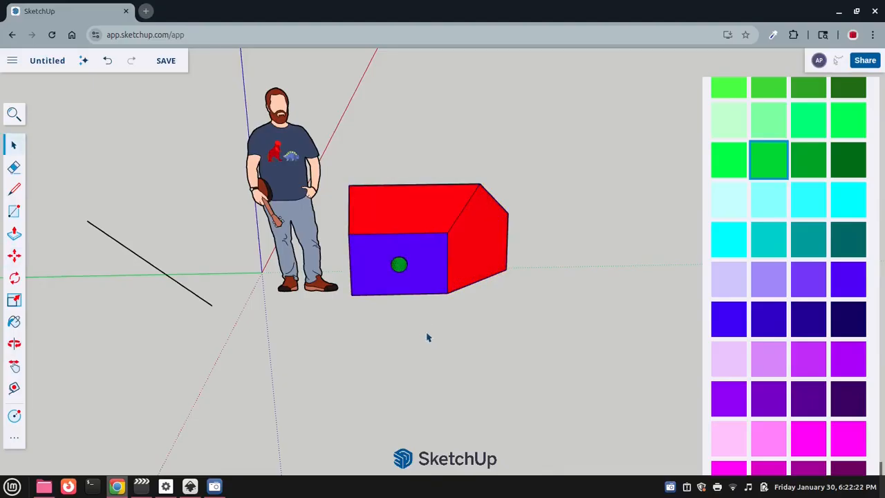
# Examine the red house shape, its roof and the green hole from several sides and distances
pyautogui.moveTo(427, 338); pyautogui.dragTo(337, 208, button='middle')
pyautogui.scroll(5, 408, 363)
pyautogui.scroll(-4, 409, 361)
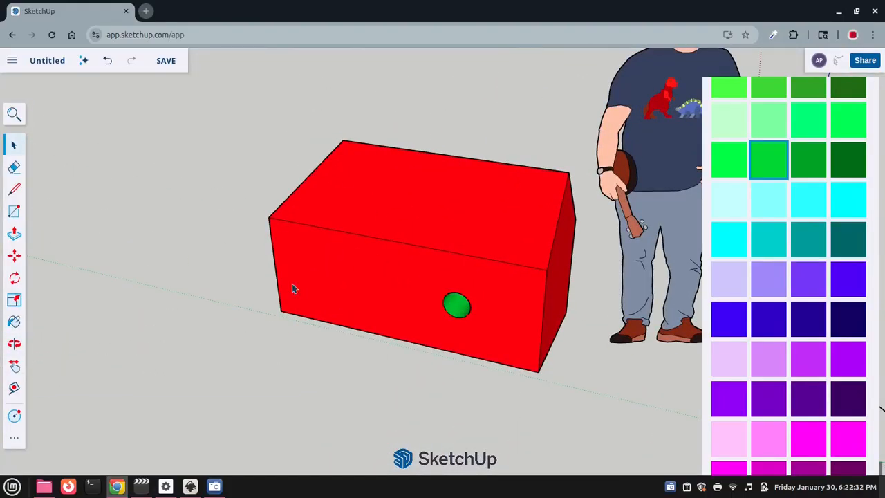
pyautogui.scroll(-4, 520, 307)
pyautogui.moveTo(519, 306); pyautogui.dragTo(384, 249, button='middle')
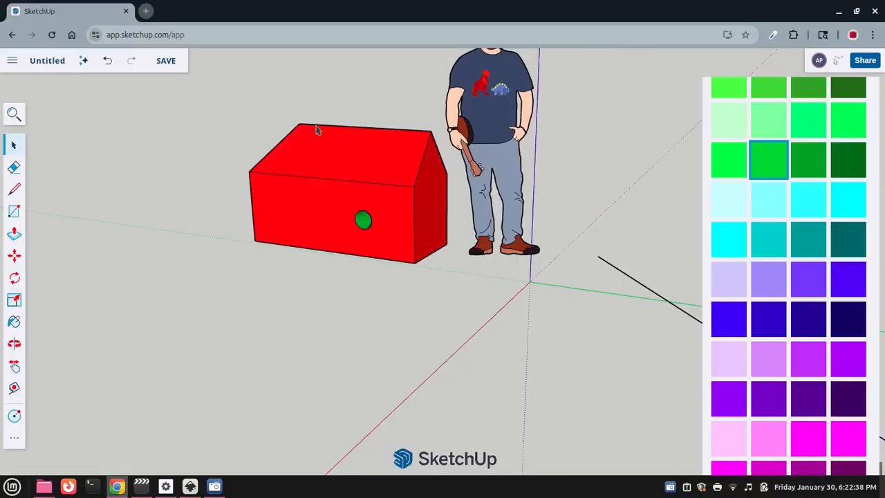
pyautogui.scroll(-2, 318, 204)
pyautogui.moveTo(311, 200); pyautogui.dragTo(422, 280, button='middle')
pyautogui.scroll(4, 372, 277)
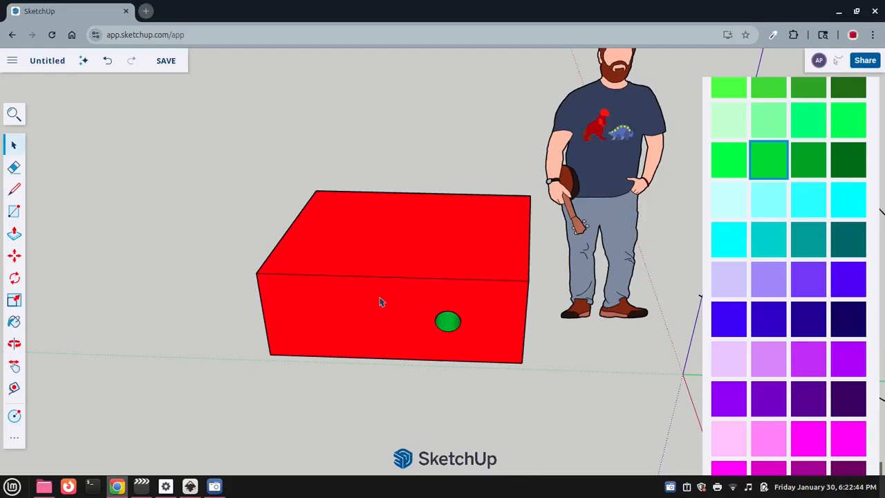
# Select all connected faces and edges of the house shape and make them a group
pyautogui.tripleClick(381, 301)
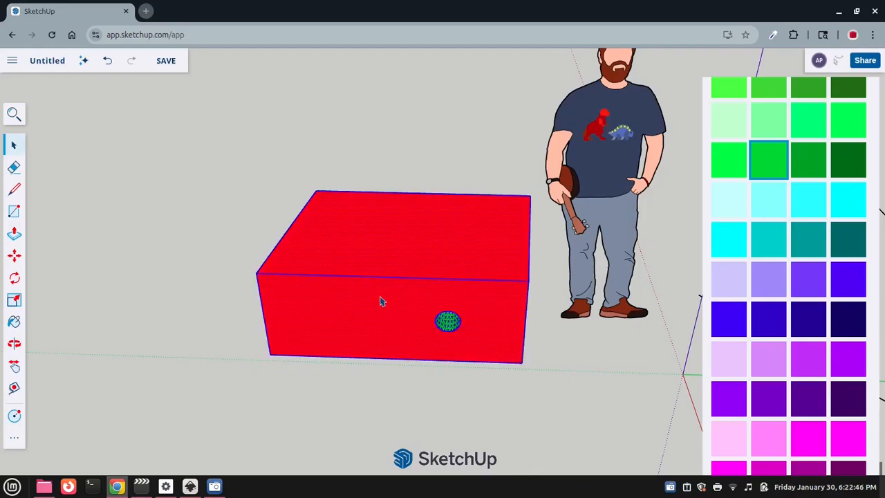
pyautogui.scroll(-3, 401, 309)
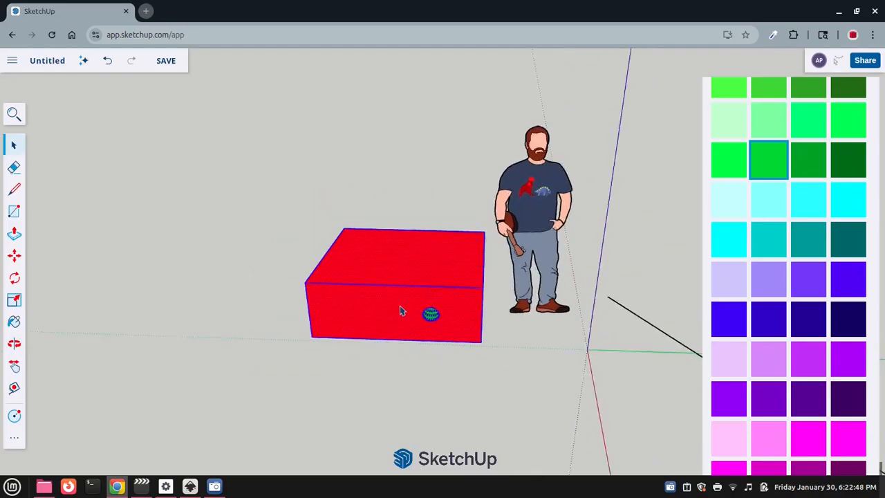
pyautogui.scroll(5, 406, 314)
pyautogui.scroll(-4, 407, 315)
pyautogui.moveTo(493, 333); pyautogui.dragTo(380, 362, button='middle')
pyautogui.rightClick(349, 221)
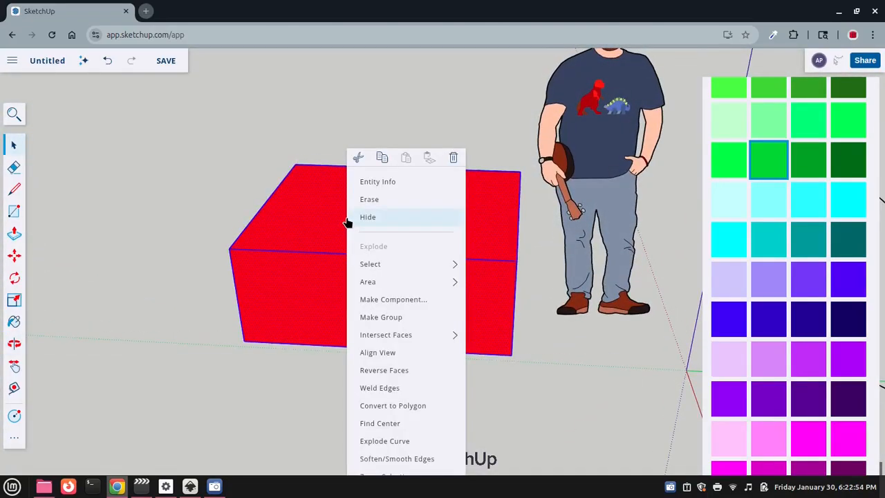
pyautogui.click(381, 317)
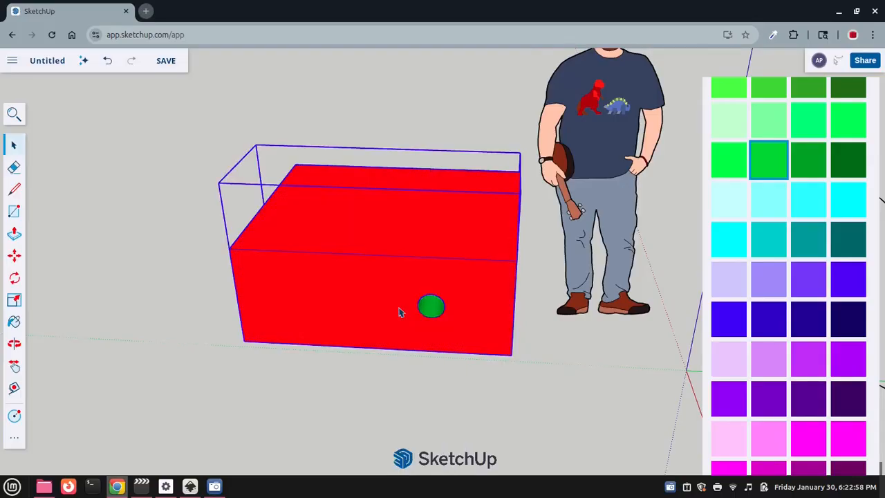
# Clear the selection of the house group and view the house beside the human figure
pyautogui.scroll(-3, 399, 313)
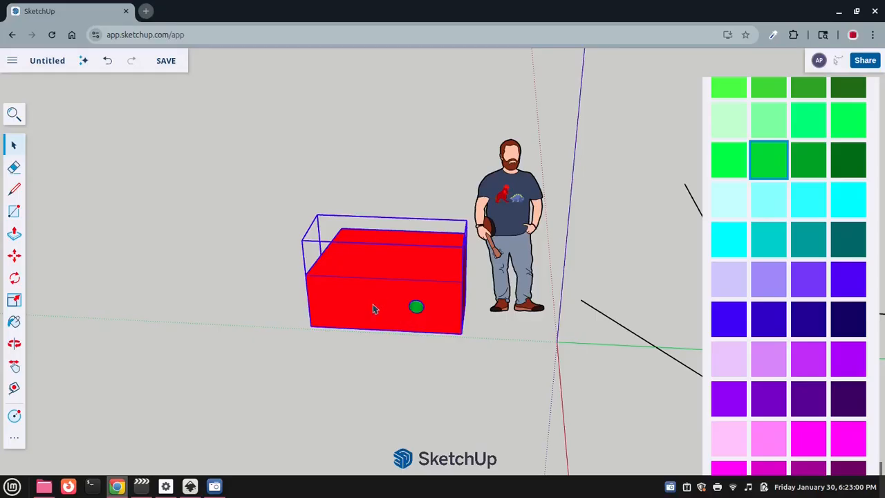
pyautogui.scroll(3, 373, 309)
pyautogui.scroll(-2, 391, 309)
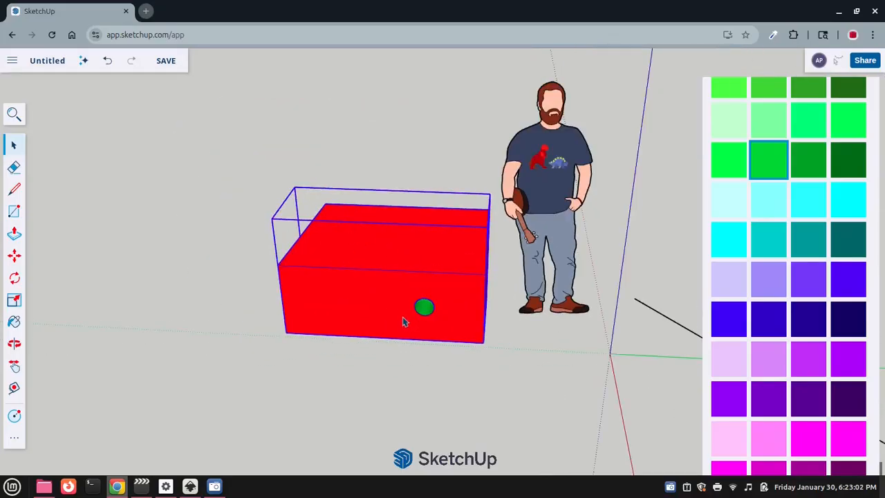
pyautogui.click(377, 369)
pyautogui.scroll(-4, 377, 361)
pyautogui.moveTo(378, 359); pyautogui.dragTo(491, 340, button='middle')
pyautogui.scroll(3, 287, 211)
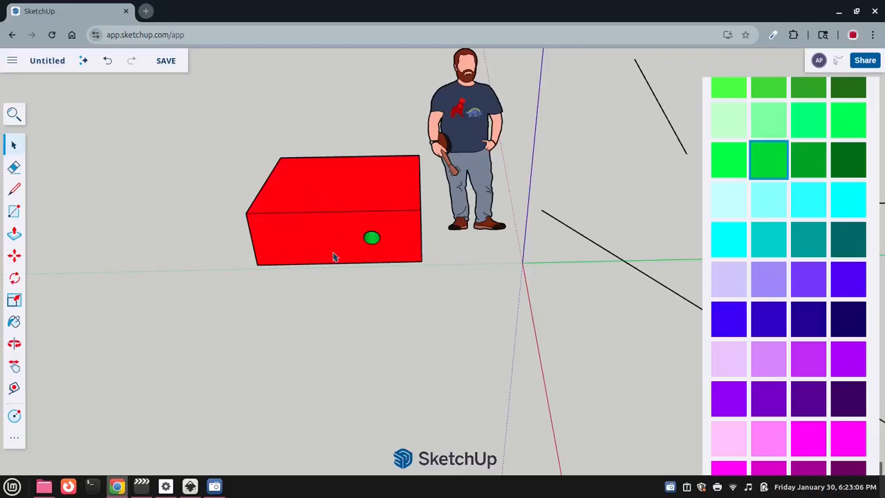
# Select the house group and move it in front of the human figure, across the red axis
pyautogui.click(333, 257)
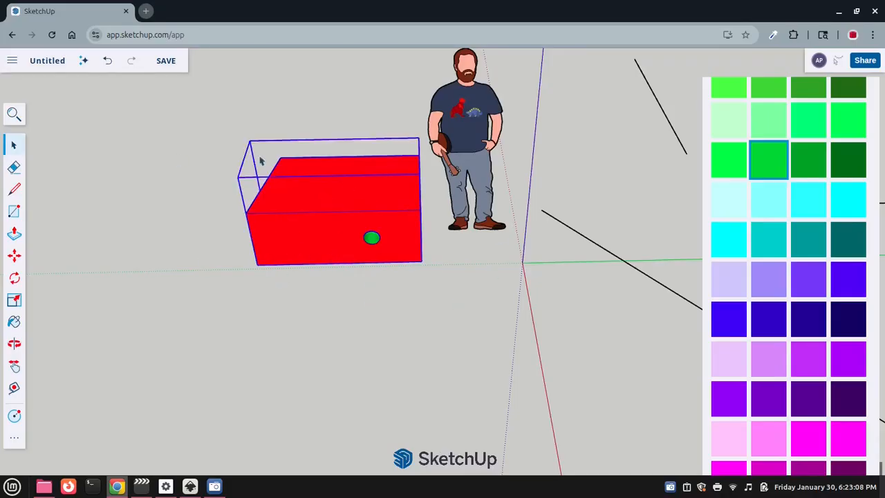
pyautogui.scroll(-2, 353, 196)
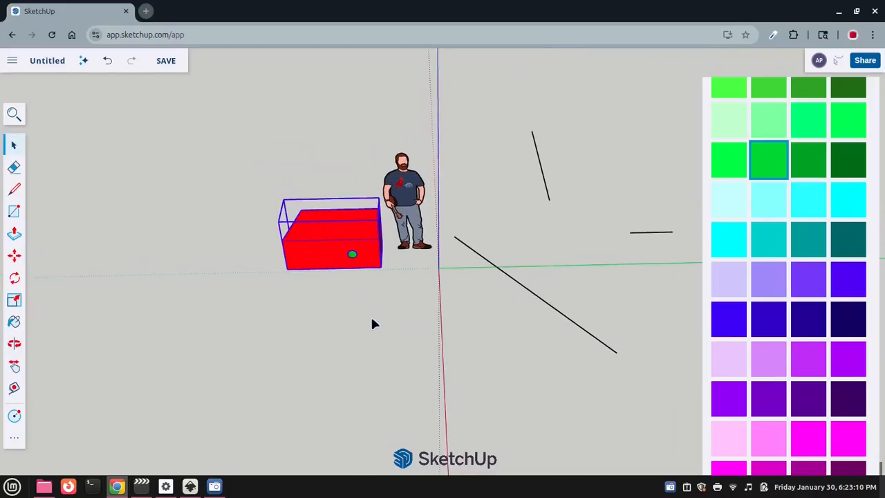
pyautogui.moveTo(329, 260); pyautogui.dragTo(425, 356)
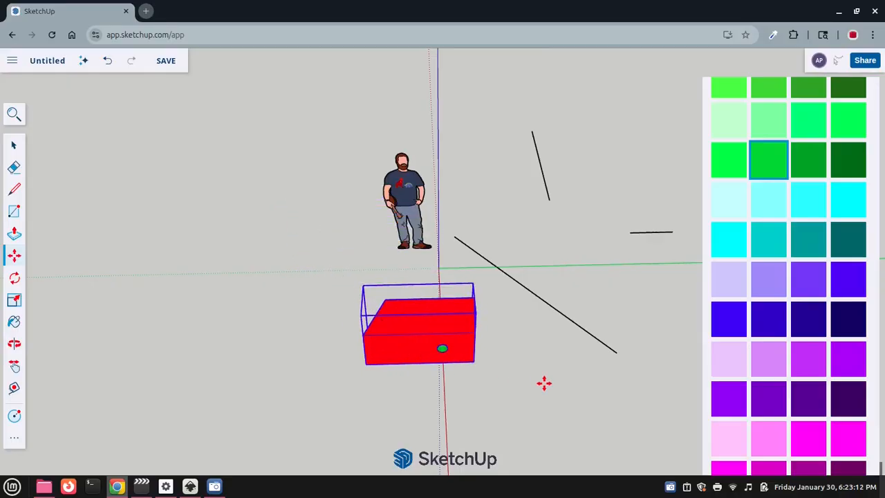
pyautogui.moveTo(543, 381); pyautogui.dragTo(505, 299, button='middle')
pyautogui.scroll(2, 468, 328)
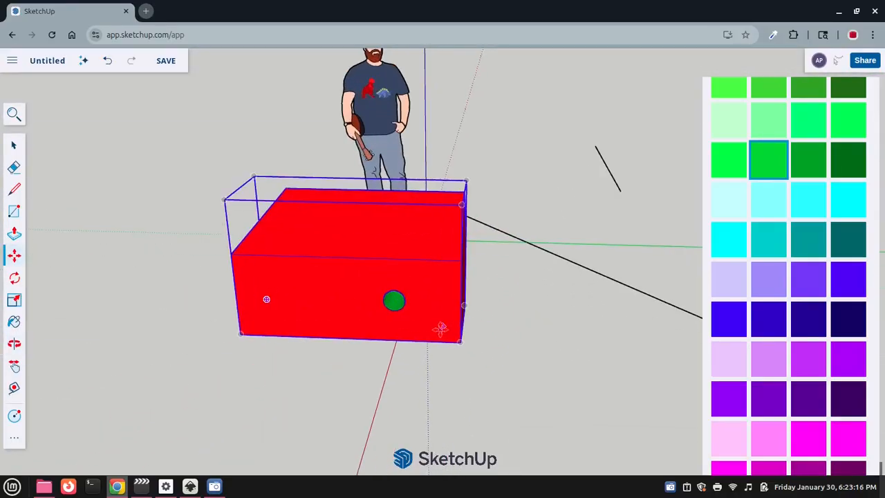
pyautogui.press('space')
# Deselect the house group and examine its new position relative to the axes and the human figure from several sides
pyautogui.scroll(-3, 422, 320)
pyautogui.moveTo(564, 344); pyautogui.dragTo(491, 365, button='middle')
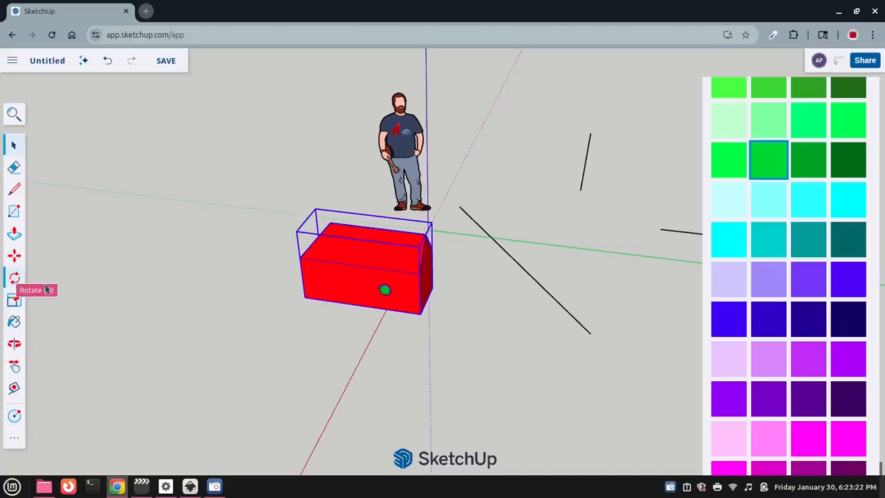
pyautogui.moveTo(286, 290); pyautogui.dragTo(521, 312, button='middle')
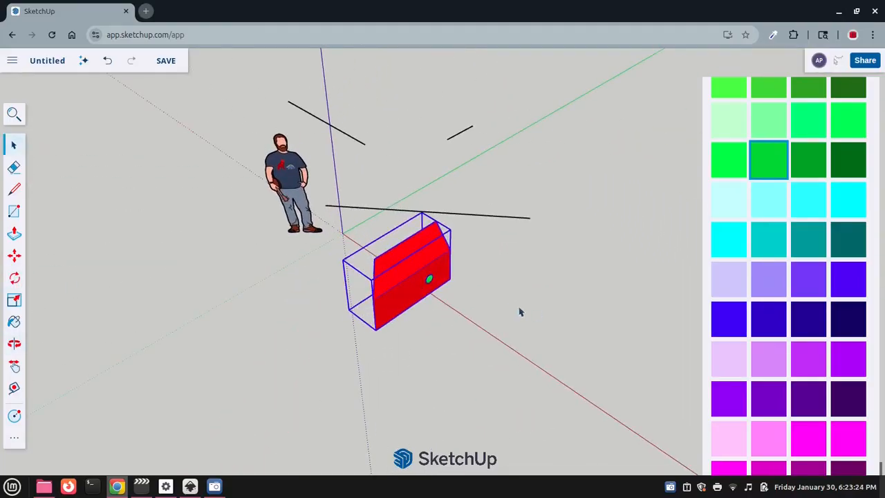
pyautogui.click(512, 307)
pyautogui.keyDown('shift'); pyautogui.moveTo(395, 320); pyautogui.dragTo(564, 346, button='middle'); pyautogui.keyUp('shift')
pyautogui.scroll(3, 520, 291)
pyautogui.scroll(-3, 522, 303)
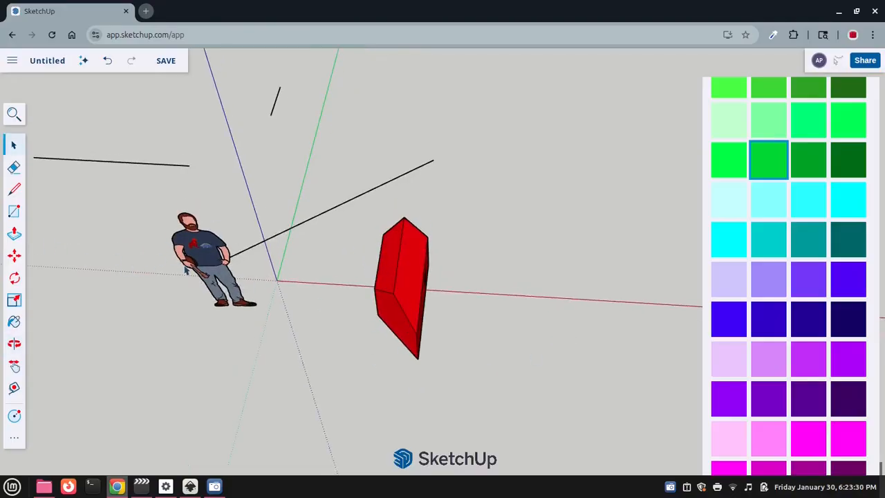
pyautogui.moveTo(386, 332); pyautogui.dragTo(482, 368, button='middle')
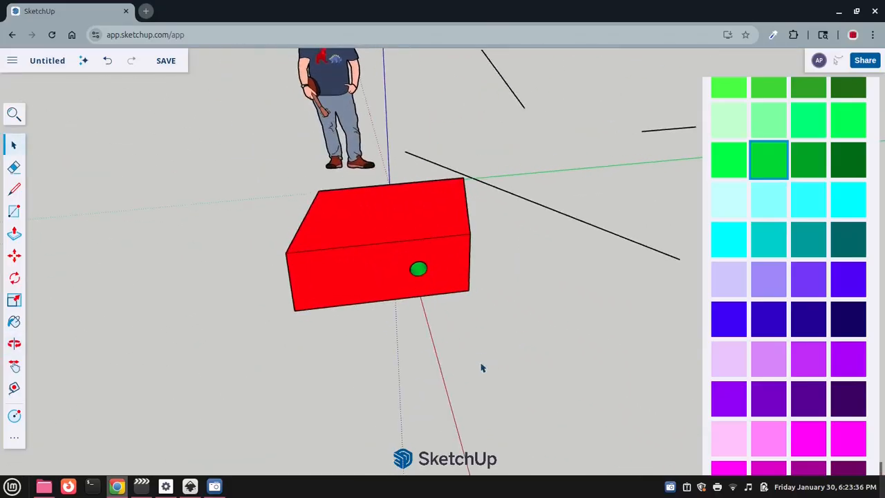
# Select the house group and start Rotate, comparing the protractor's orientation over the house faces and the ground
pyautogui.click(453, 284)
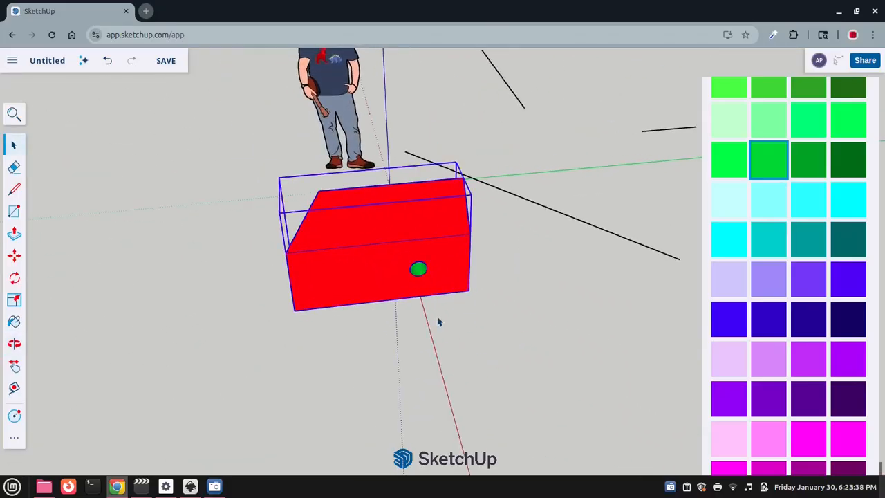
pyautogui.click(14, 279)
pyautogui.moveTo(504, 346); pyautogui.dragTo(417, 321, button='middle')
pyautogui.scroll(4, 419, 308)
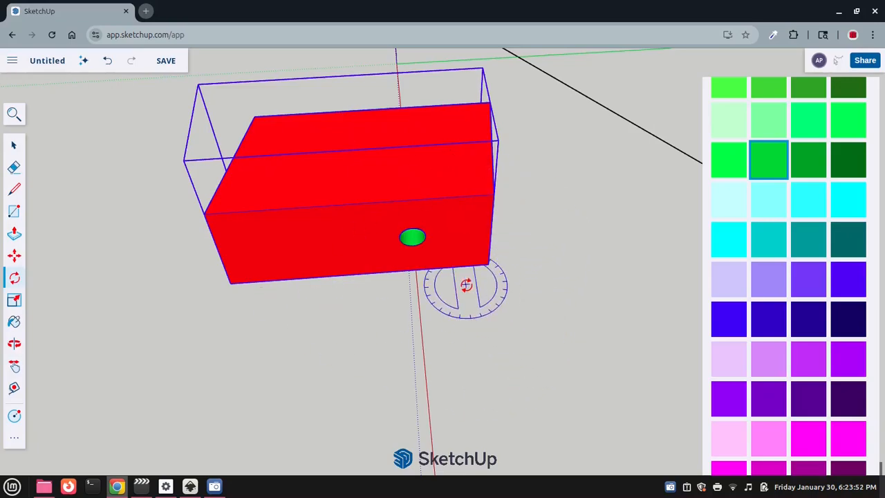
pyautogui.scroll(-4, 525, 297)
pyautogui.scroll(3, 498, 270)
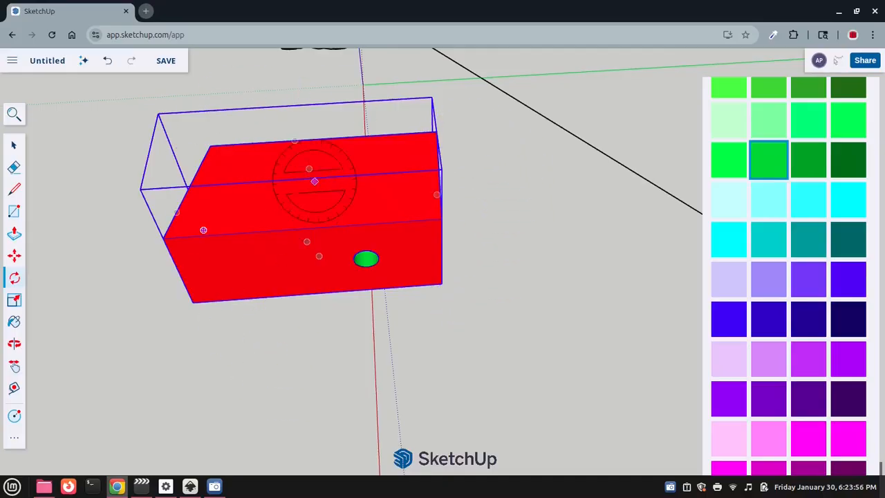
pyautogui.scroll(-1, 559, 209)
pyautogui.scroll(-1, 546, 291)
pyautogui.scroll(1, 532, 318)
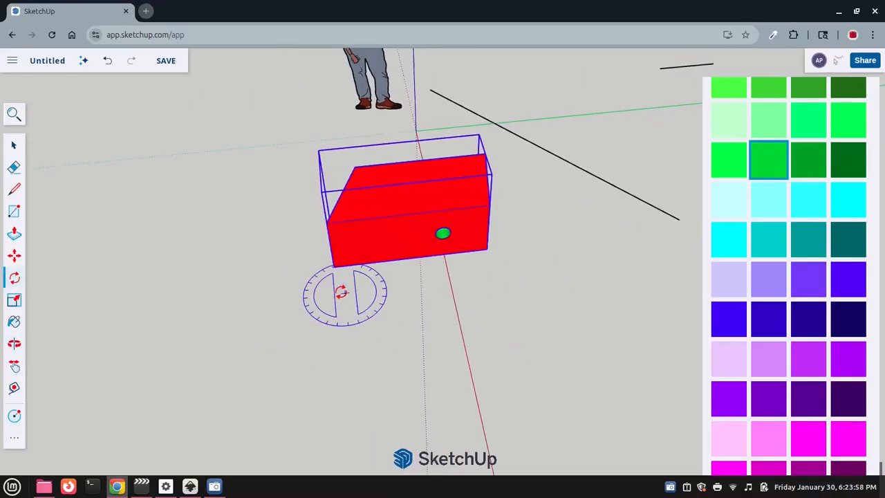
# Examine how the Rotate protractor aligns on the ground and at the bottom corner between the hole wall and the gable end
pyautogui.scroll(2, 338, 282)
pyautogui.moveTo(556, 298); pyautogui.dragTo(498, 323, button='middle')
pyautogui.scroll(2, 510, 302)
pyautogui.scroll(-1, 484, 298)
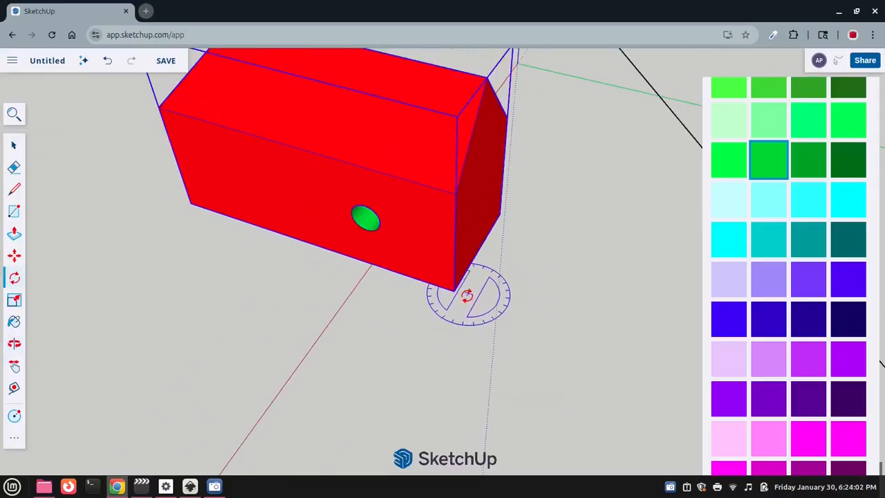
pyautogui.scroll(-4, 457, 294)
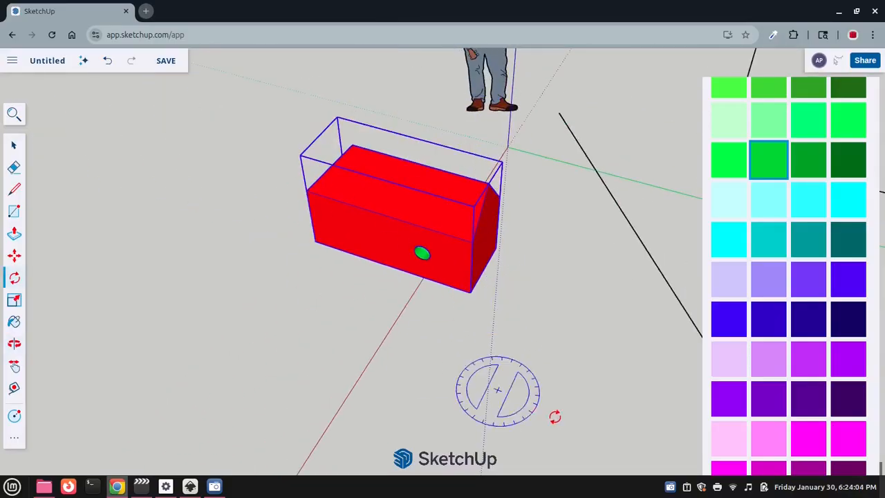
pyautogui.scroll(3, 519, 214)
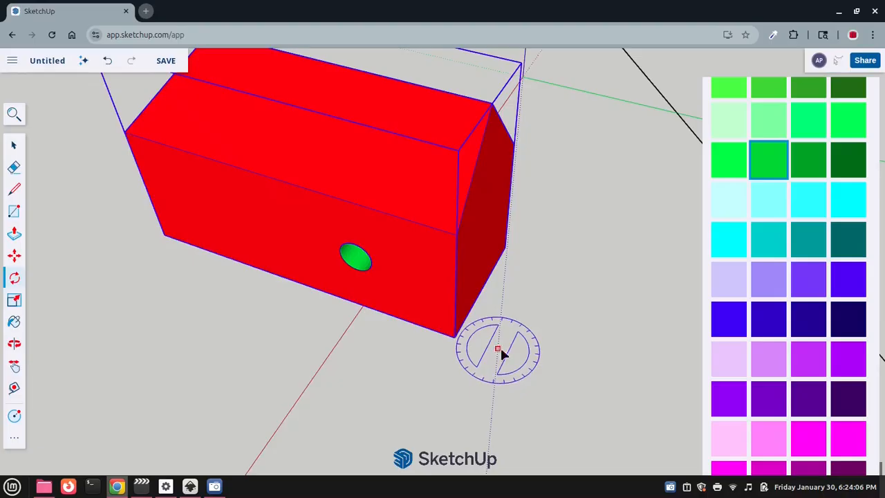
pyautogui.moveTo(500, 350); pyautogui.dragTo(547, 270, button='middle')
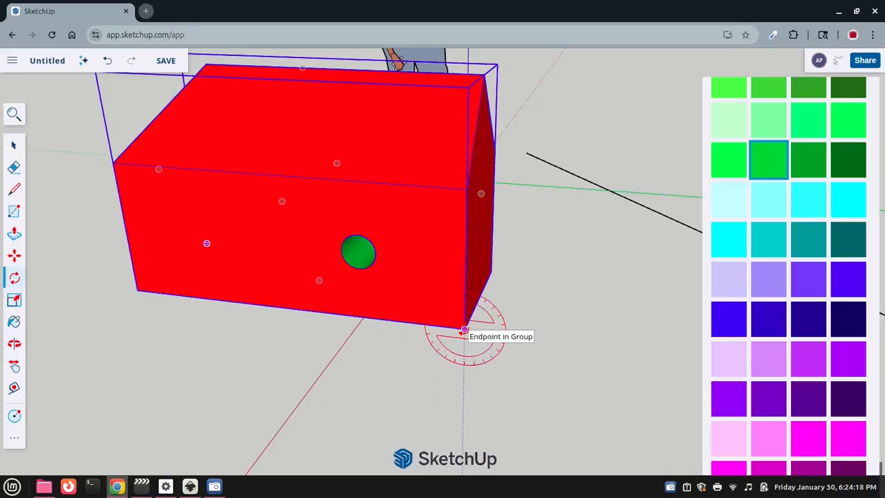
pyautogui.scroll(-5, 484, 328)
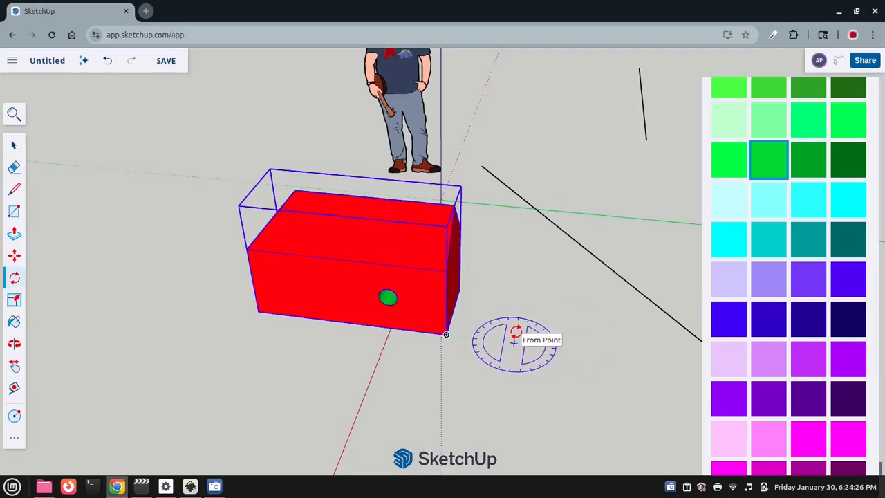
pyautogui.scroll(3, 447, 335)
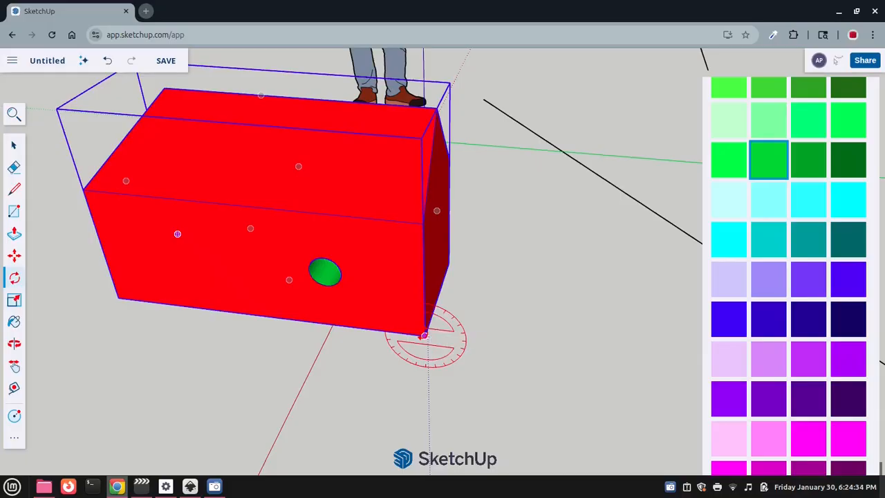
# Rotate the house group about the blue axis at its bottom front corner, from the green axis direction onto the red axis
pyautogui.press('Left')
pyautogui.press('Up')
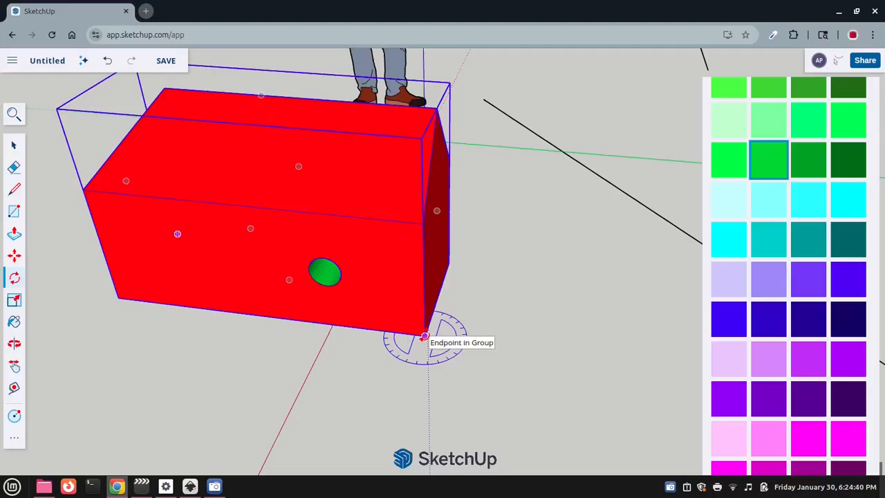
pyautogui.scroll(-3, 425, 336)
pyautogui.scroll(5, 425, 336)
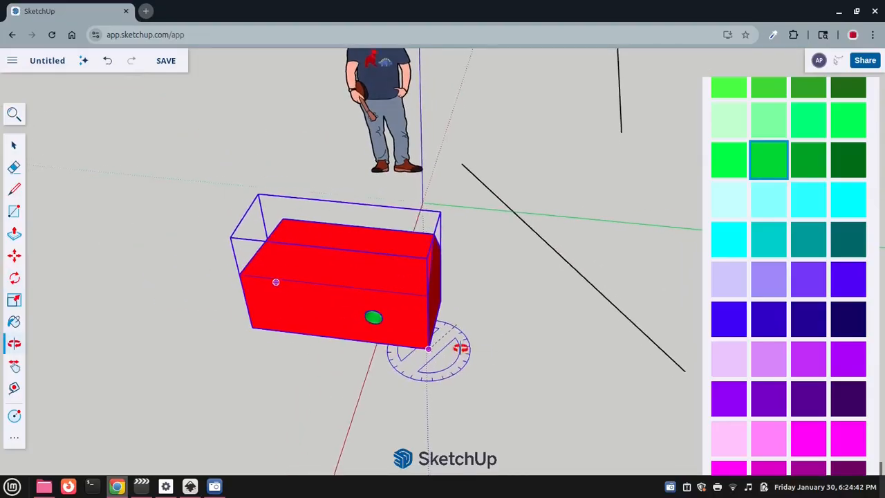
pyautogui.scroll(-5, 462, 269)
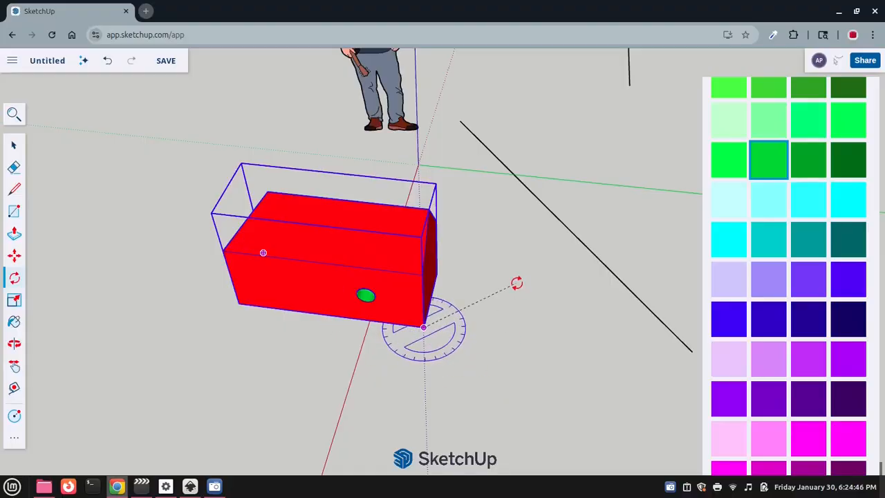
pyautogui.scroll(3, 310, 348)
pyautogui.scroll(-2, 366, 358)
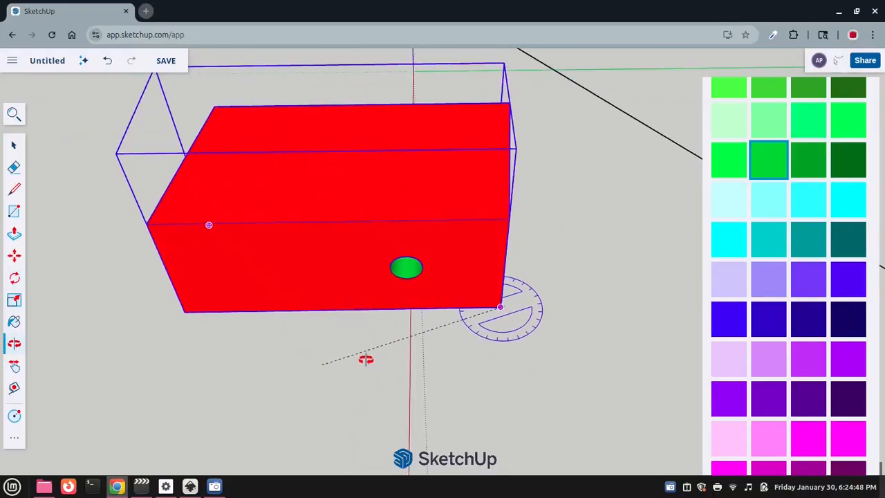
pyautogui.scroll(-2, 367, 361)
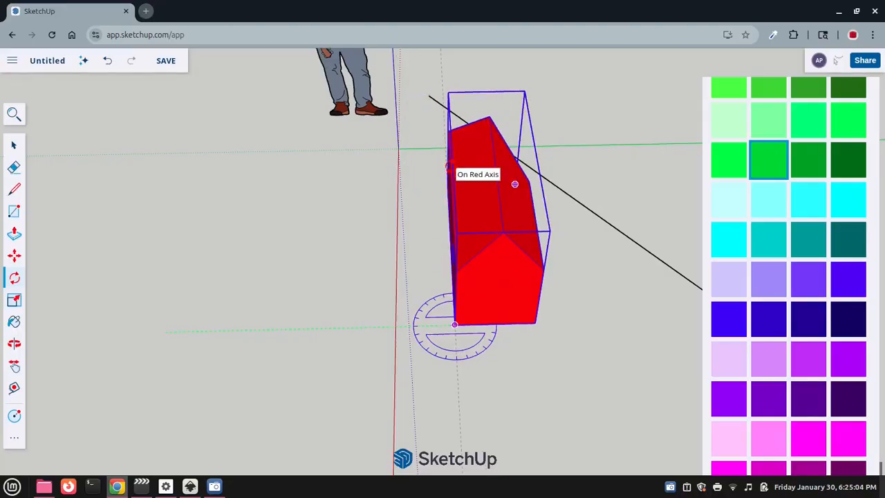
pyautogui.moveTo(514, 184); pyautogui.dragTo(603, 325, button='middle')
pyautogui.scroll(3, 603, 325)
pyautogui.moveTo(521, 318); pyautogui.dragTo(484, 311, button='middle')
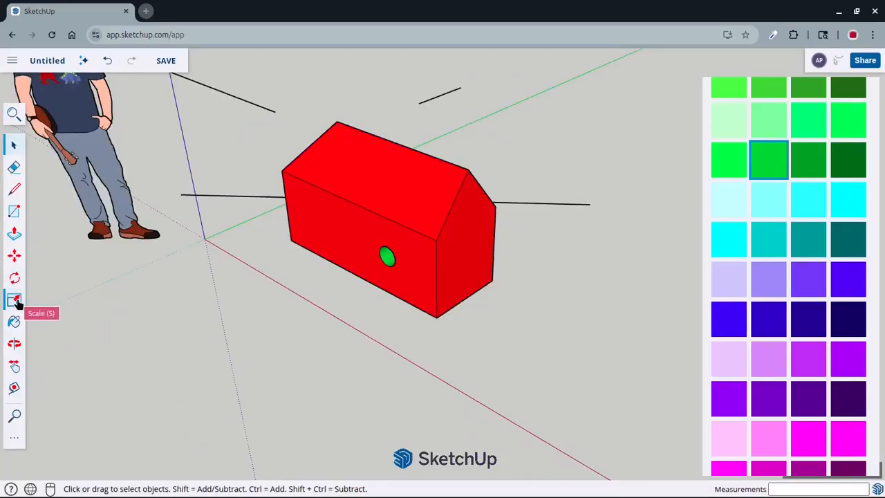
pyautogui.moveTo(320, 298); pyautogui.dragTo(274, 303, button='middle')
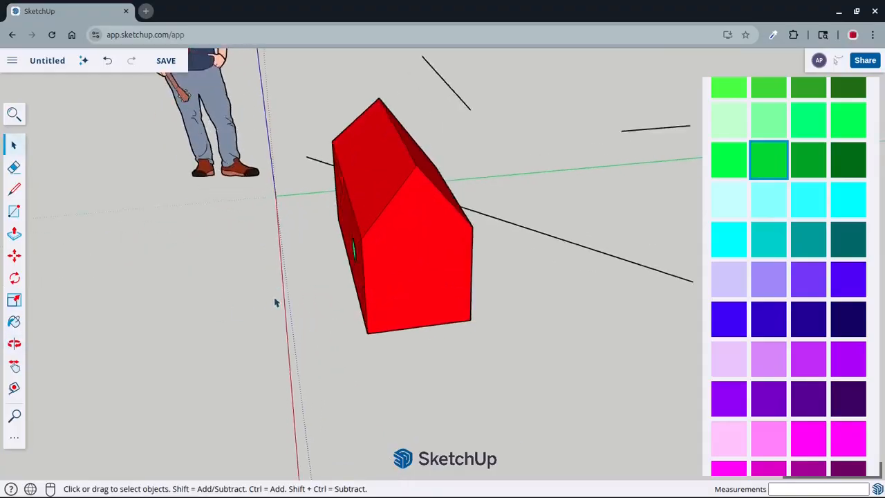
# Open the house group for editing
pyautogui.scroll(-2, 275, 302)
pyautogui.scroll(3, 381, 252)
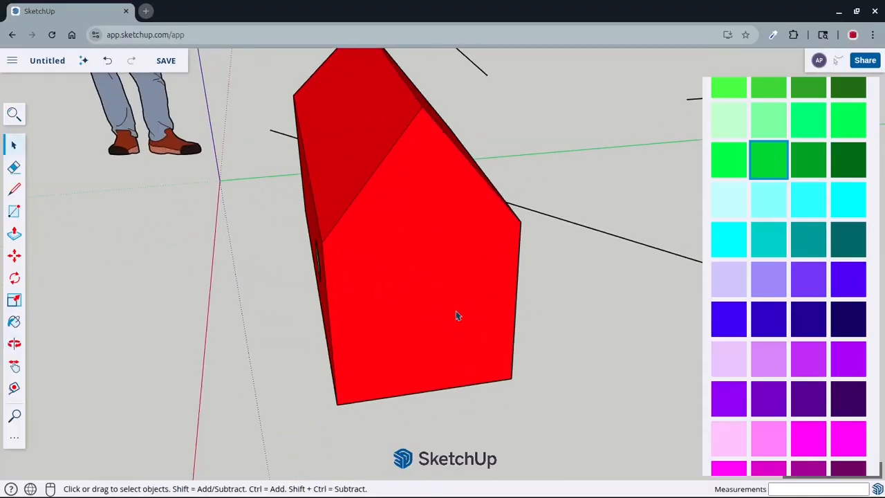
pyautogui.moveTo(391, 256); pyautogui.dragTo(420, 248, button='middle')
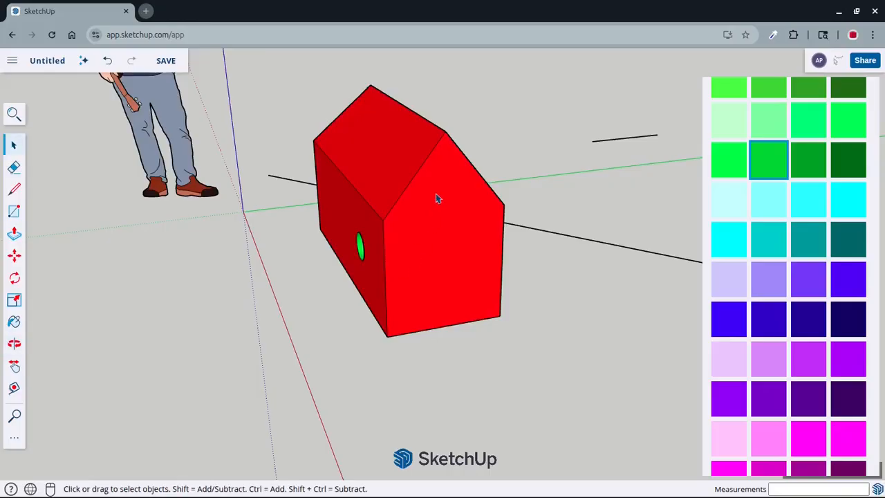
pyautogui.click(437, 198)
pyautogui.rightClick(428, 214)
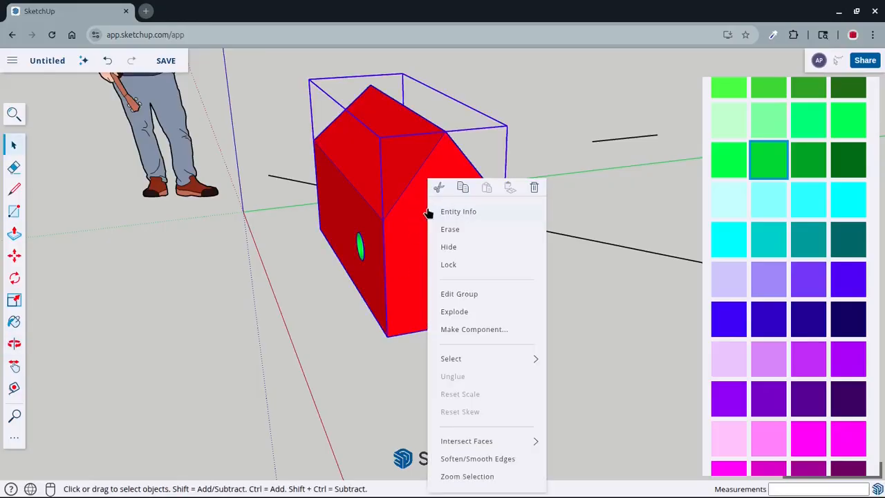
pyautogui.click(462, 295)
# Scale the gable end face uniformly about its opposite bottom corner to about 0.73, and deselect it
pyautogui.scroll(3, 477, 273)
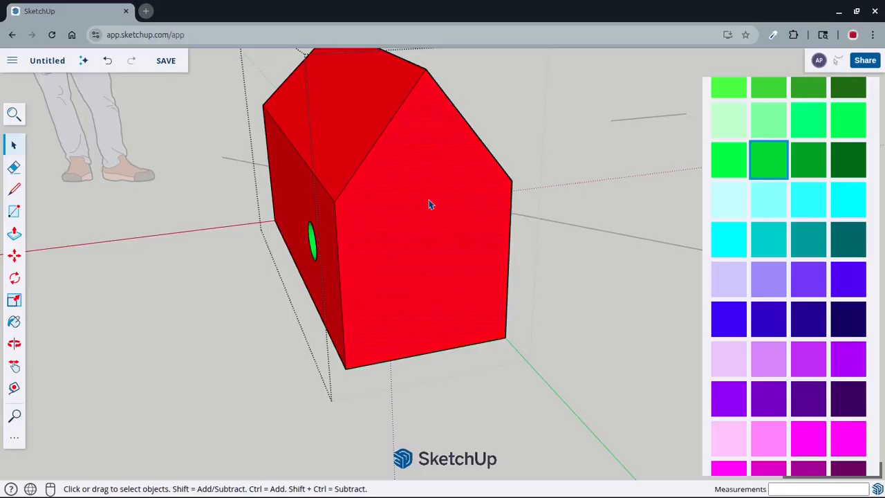
pyautogui.click(15, 300)
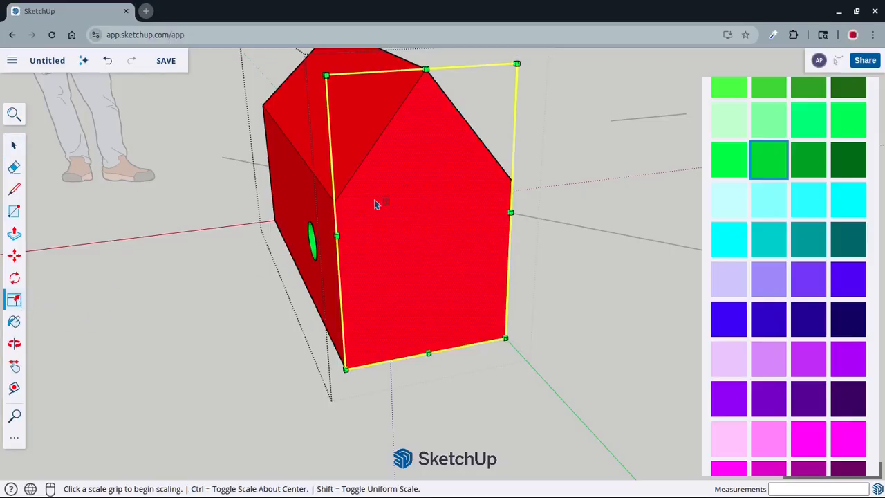
pyautogui.click(517, 64)
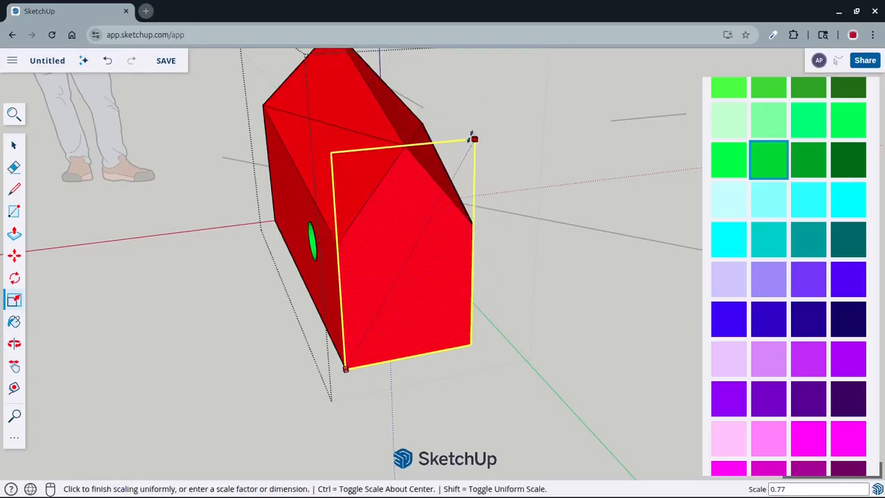
pyautogui.click(468, 151)
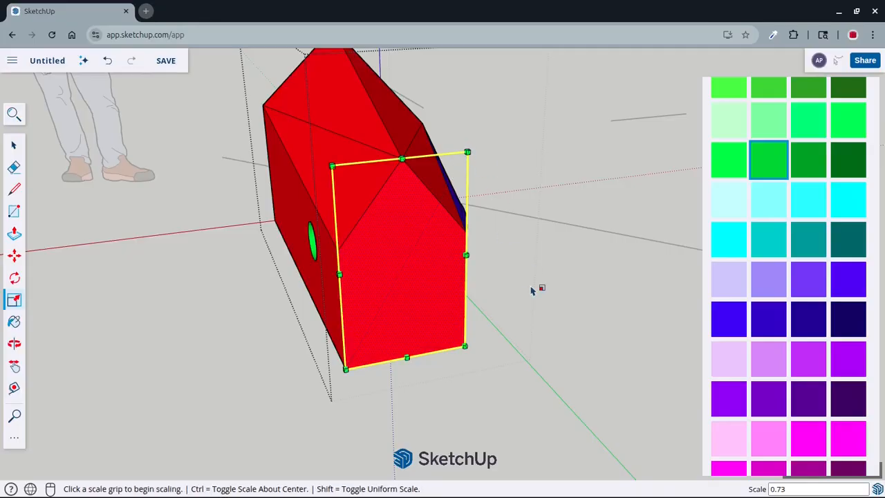
pyautogui.moveTo(533, 283); pyautogui.dragTo(541, 260, button='middle')
pyautogui.press('Escape')
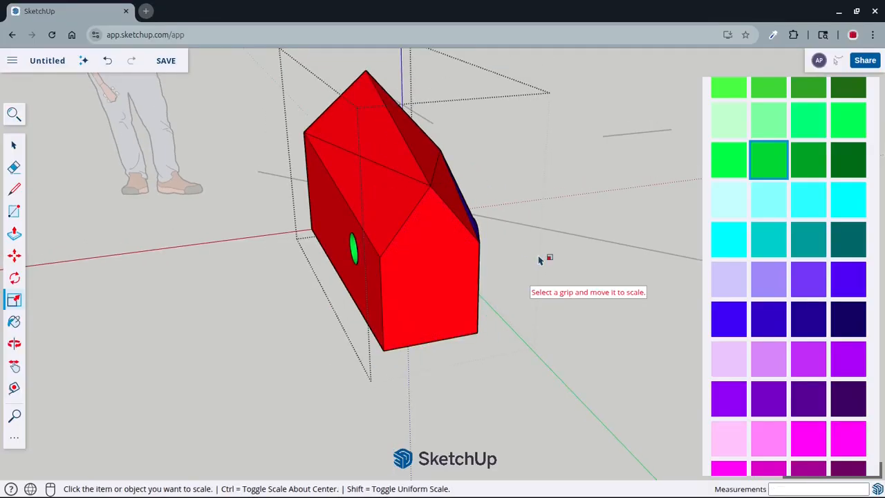
pyautogui.press('space')
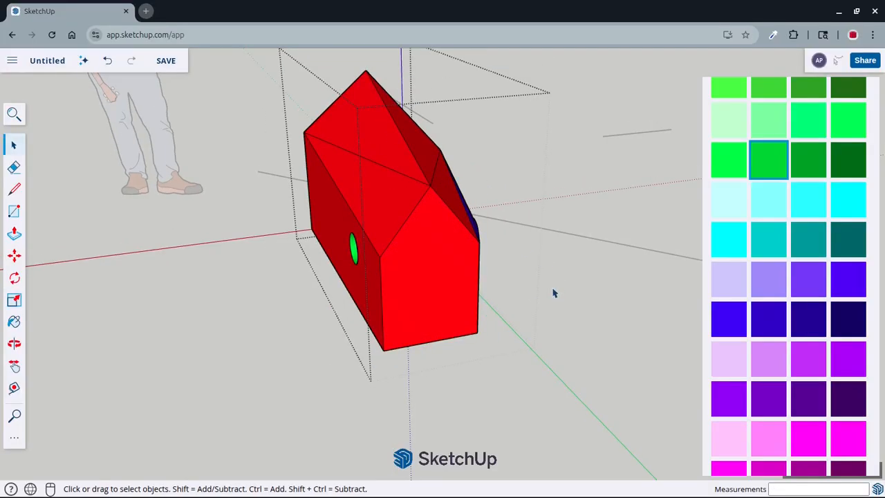
# Leave the group, scale the whole house uniformly by about 1.24, and adjust its length with the green scale grip on the gable end
pyautogui.moveTo(536, 281); pyautogui.dragTo(273, 147)
pyautogui.moveTo(273, 148); pyautogui.dragTo(412, 305, button='middle')
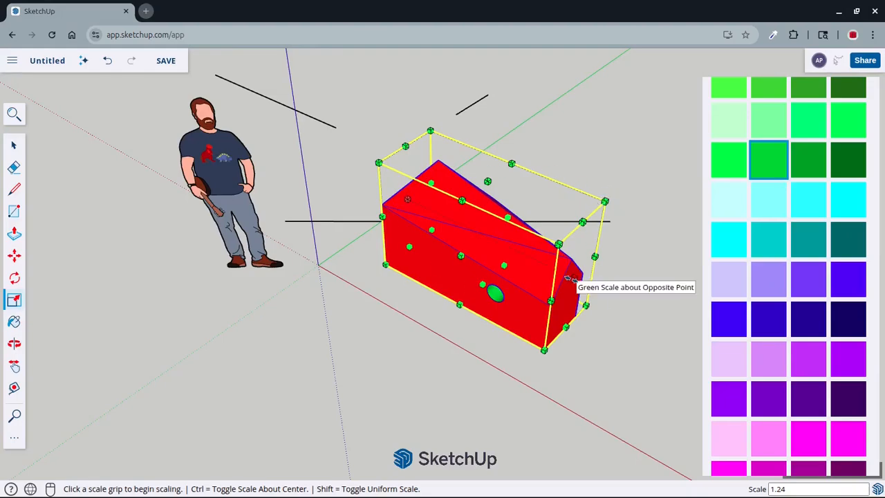
pyautogui.moveTo(566, 278); pyautogui.dragTo(613, 296)
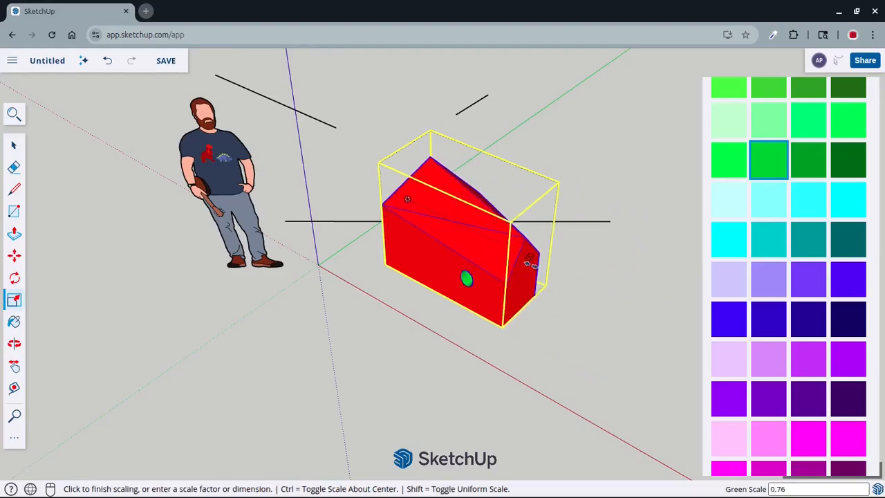
pyautogui.moveTo(530, 265); pyautogui.dragTo(610, 296)
# Widen the house group by about 2.53 with the red scale grip on its blue side wall
pyautogui.scroll(-5, 520, 289)
pyautogui.moveTo(567, 284); pyautogui.dragTo(451, 300, button='middle')
pyautogui.scroll(2, 417, 284)
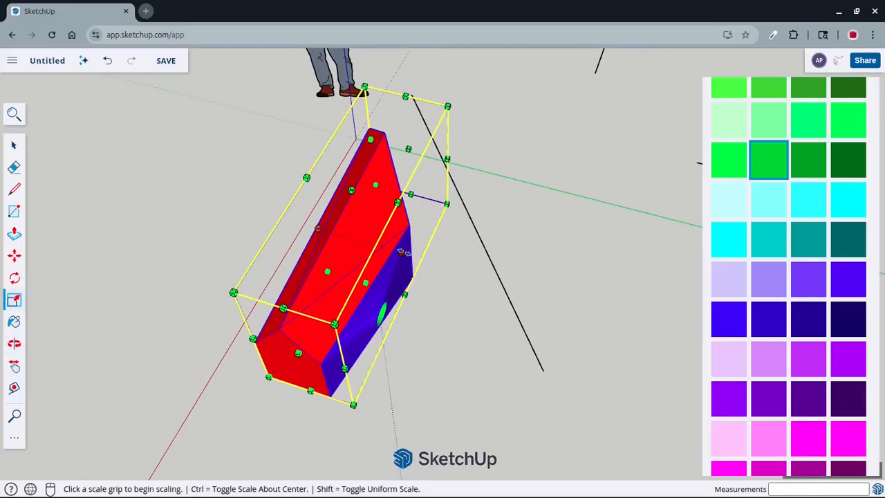
pyautogui.click(402, 252)
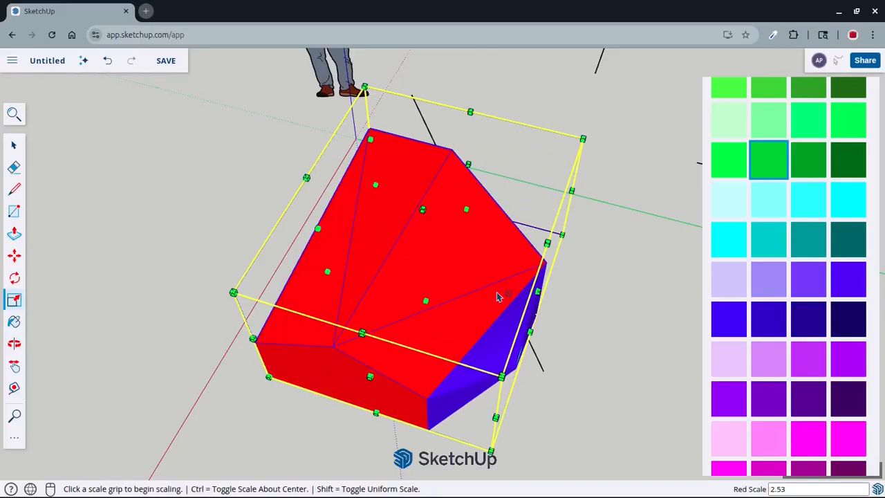
pyautogui.scroll(-3, 499, 296)
pyautogui.moveTo(604, 247); pyautogui.dragTo(391, 218, button='middle')
pyautogui.moveTo(470, 380); pyautogui.dragTo(487, 251, button='middle')
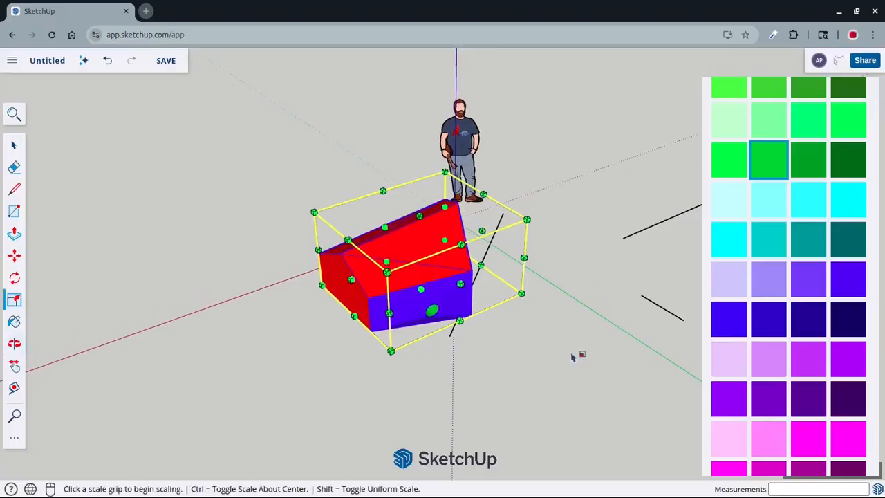
# Deselect the house group and examine its stretched faces, roof and green hole from several sides
pyautogui.scroll(1, 335, 326)
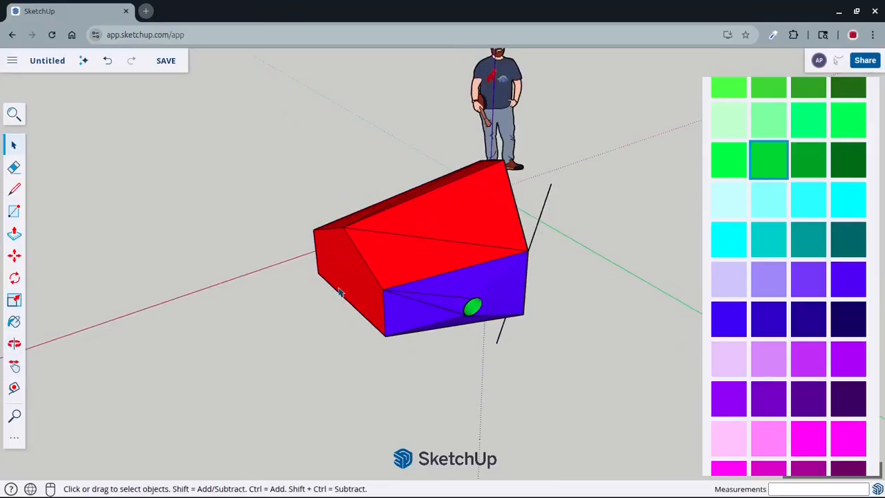
pyautogui.moveTo(339, 292); pyautogui.dragTo(523, 182, button='middle')
pyautogui.moveTo(231, 263); pyautogui.dragTo(166, 325, button='middle')
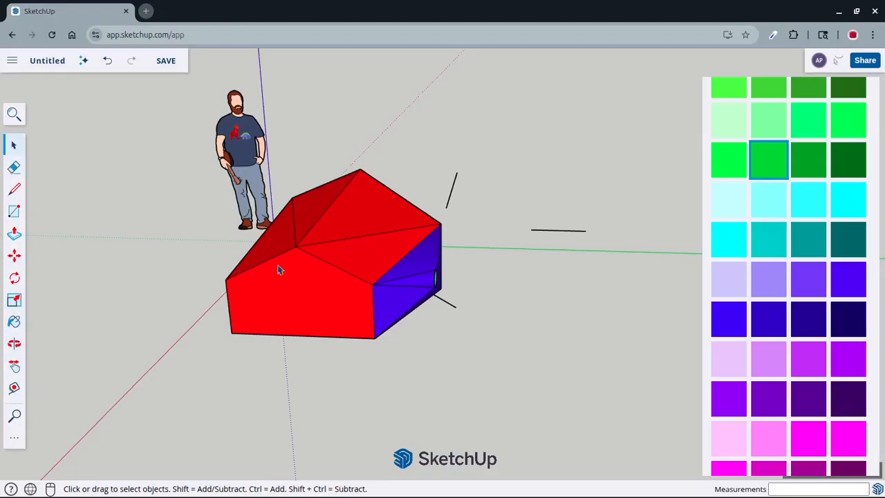
pyautogui.moveTo(279, 270); pyautogui.dragTo(509, 252, button='middle')
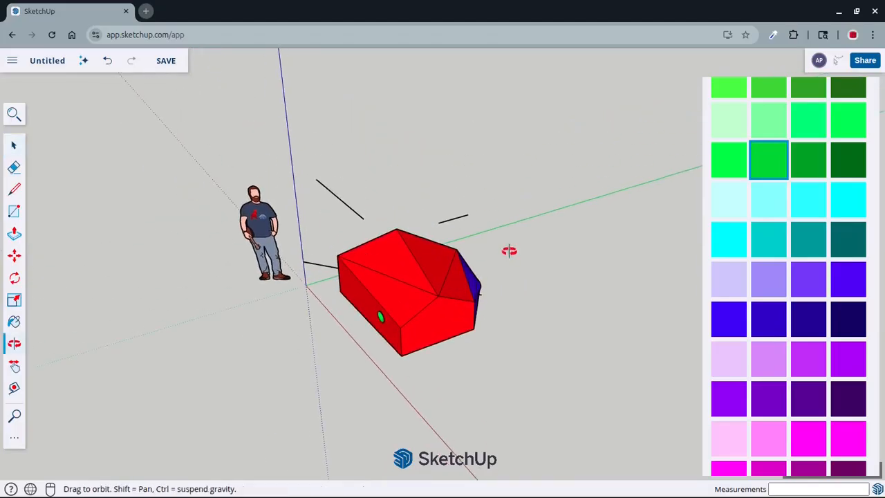
pyautogui.scroll(3, 451, 243)
pyautogui.moveTo(447, 277); pyautogui.dragTo(381, 295, button='middle')
pyautogui.scroll(-1, 328, 145)
pyautogui.scroll(6, 341, 310)
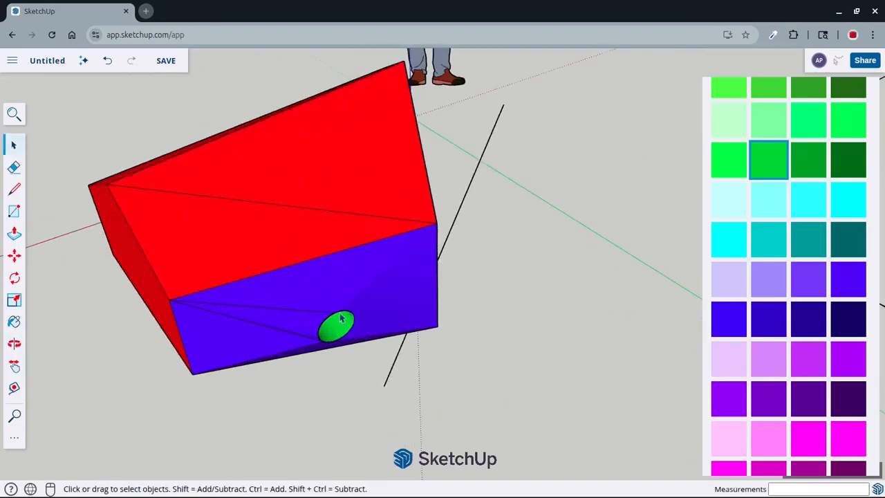
pyautogui.scroll(-4, 341, 310)
pyautogui.scroll(-3, 396, 289)
pyautogui.keyDown('shift'); pyautogui.moveTo(445, 295); pyautogui.dragTo(364, 270, button='middle'); pyautogui.keyUp('shift')
pyautogui.moveTo(419, 278); pyautogui.dragTo(336, 256, button='middle')
pyautogui.scroll(3, 353, 209)
pyautogui.scroll(-3, 436, 171)
pyautogui.moveTo(435, 170); pyautogui.dragTo(487, 267, button='middle')
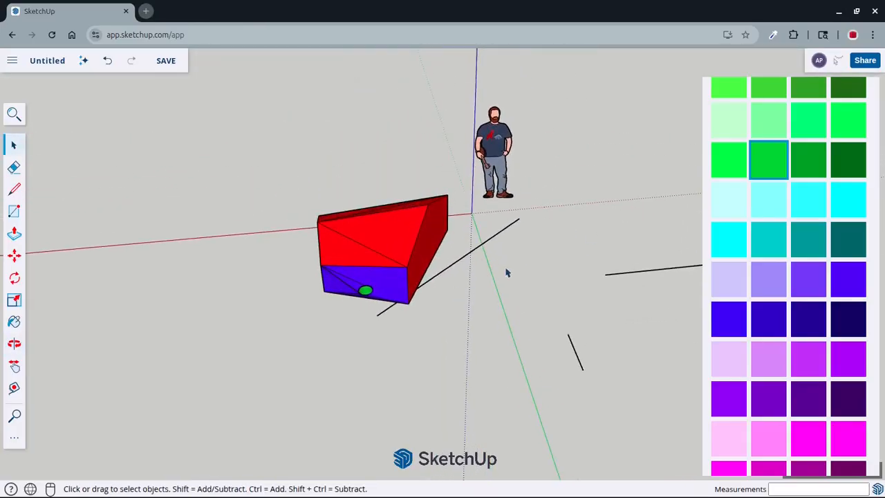
pyautogui.scroll(-2, 546, 314)
pyautogui.moveTo(551, 320); pyautogui.dragTo(503, 295, button='middle')
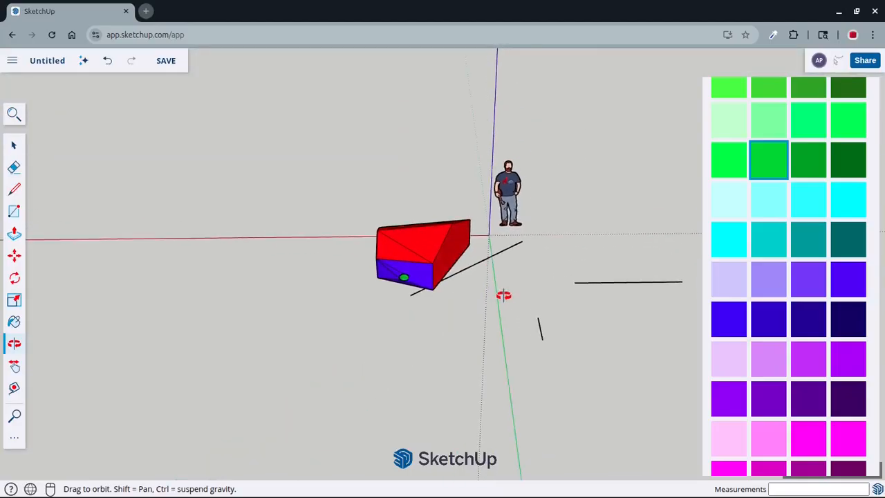
pyautogui.scroll(3, 417, 282)
pyautogui.scroll(4, 417, 282)
pyautogui.scroll(-3, 417, 282)
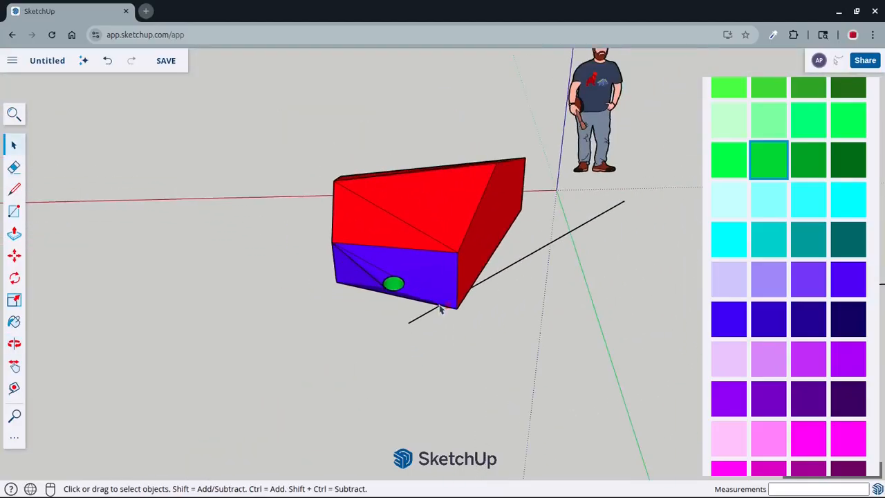
# Copy the scaled house group and paste the duplicate beside it along the red axis, on the side away from the human figure
pyautogui.keyDown('shift'); pyautogui.moveTo(440, 307); pyautogui.dragTo(413, 309, button='middle'); pyautogui.keyUp('shift')
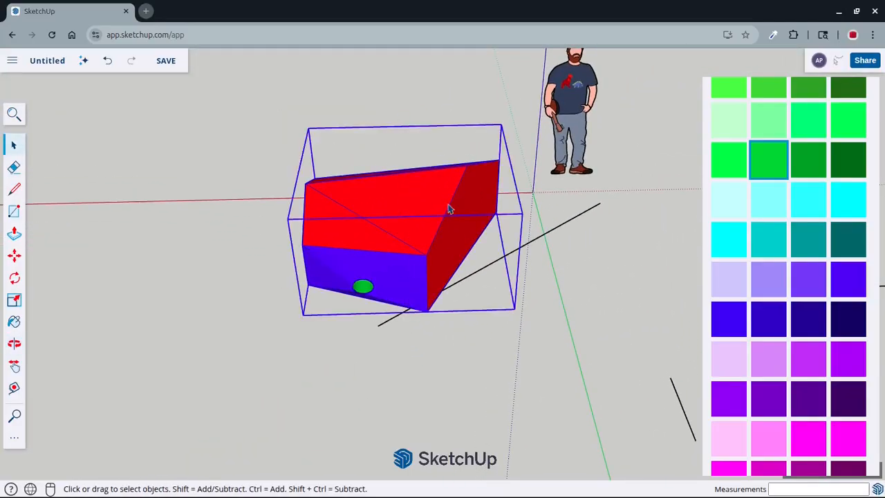
pyautogui.rightClick(397, 193)
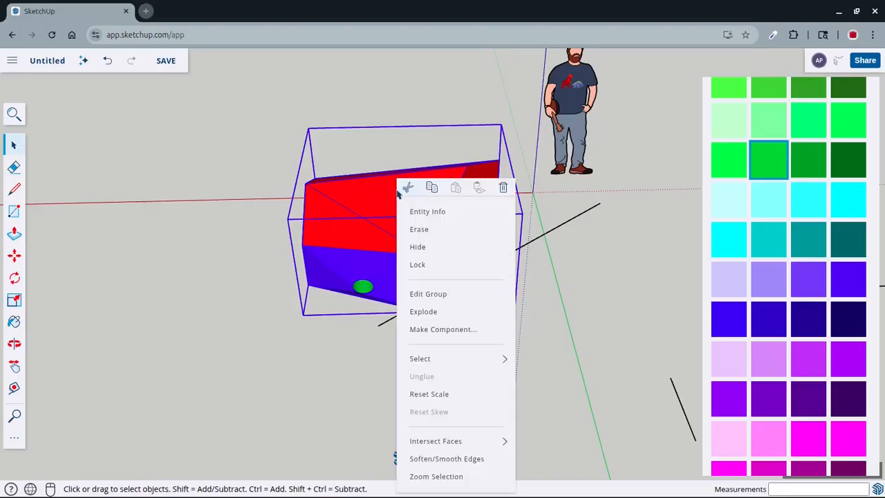
pyautogui.click(432, 187)
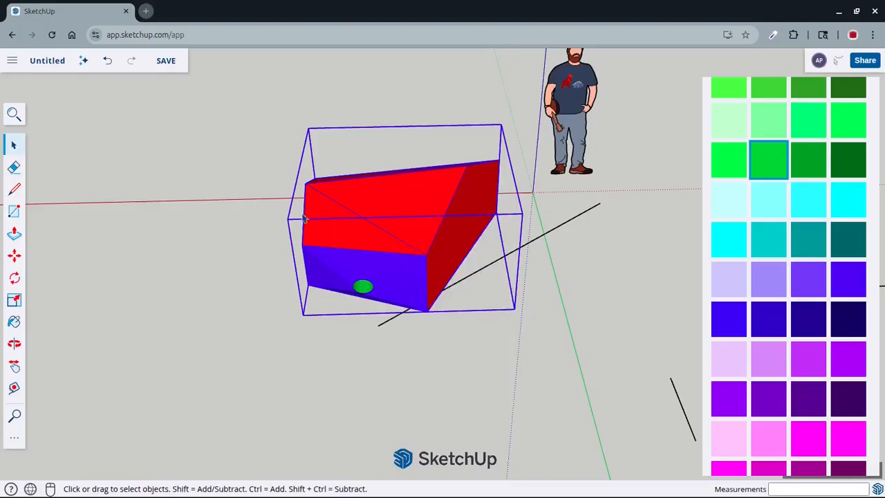
pyautogui.scroll(-3, 304, 219)
pyautogui.keyDown('shift'); pyautogui.moveTo(330, 220); pyautogui.dragTo(538, 219, button='middle'); pyautogui.keyUp('shift')
pyautogui.click(419, 223)
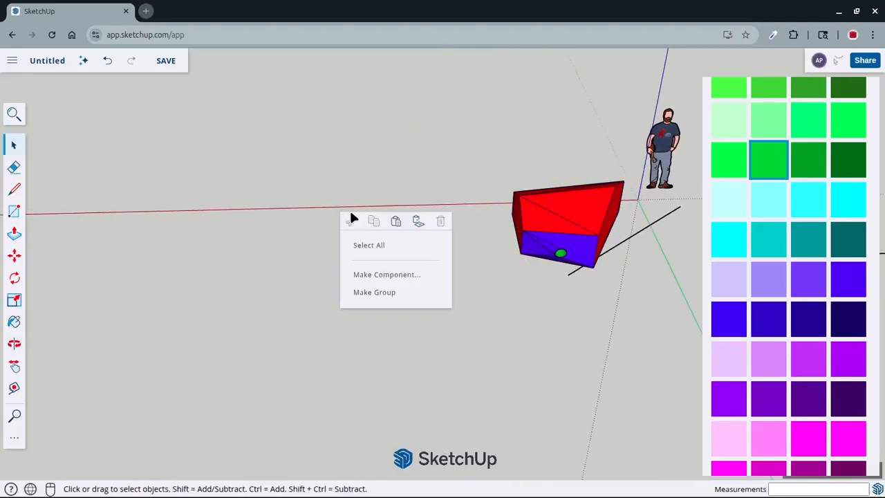
pyautogui.click(395, 221)
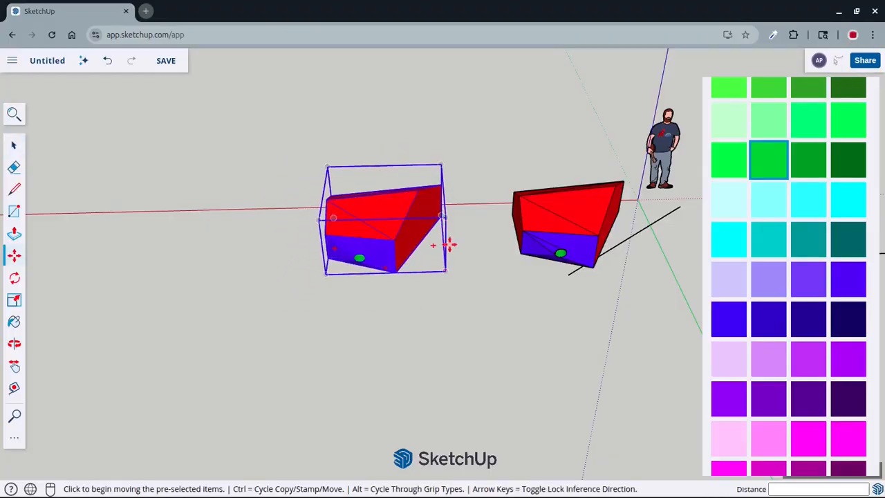
pyautogui.moveTo(467, 277); pyautogui.dragTo(411, 284, button='middle')
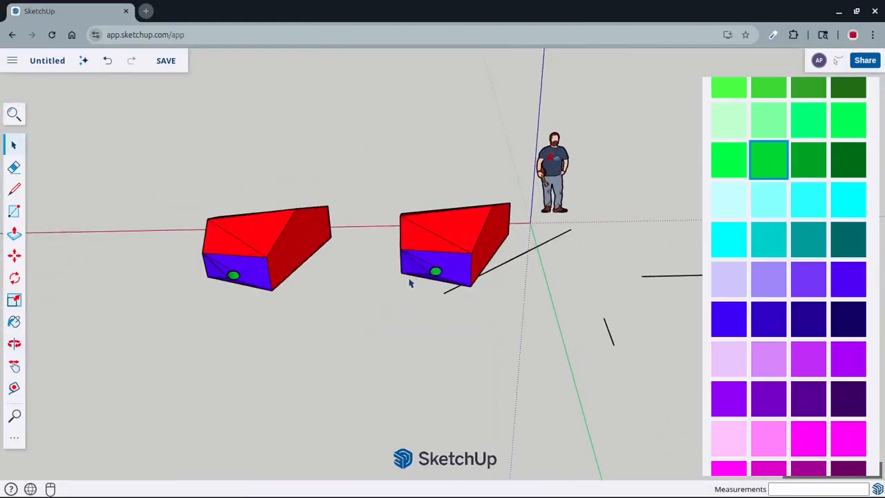
pyautogui.scroll(4, 411, 282)
pyautogui.scroll(-4, 285, 224)
pyautogui.moveTo(310, 224); pyautogui.dragTo(616, 284, button='middle')
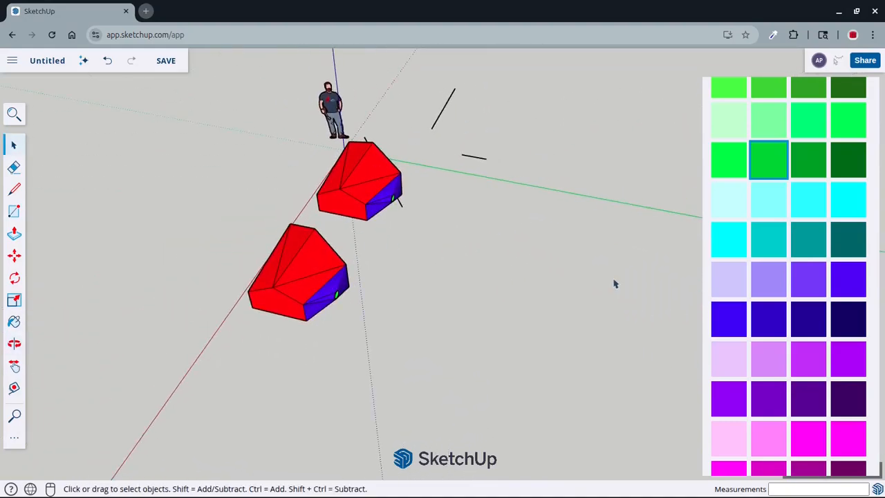
pyautogui.moveTo(461, 227); pyautogui.dragTo(408, 226, button='middle')
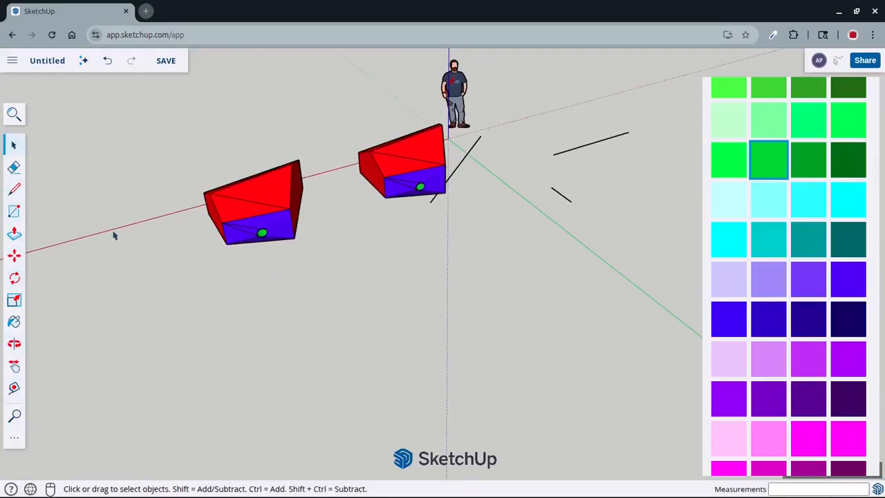
pyautogui.moveTo(488, 188); pyautogui.dragTo(507, 265, button='middle')
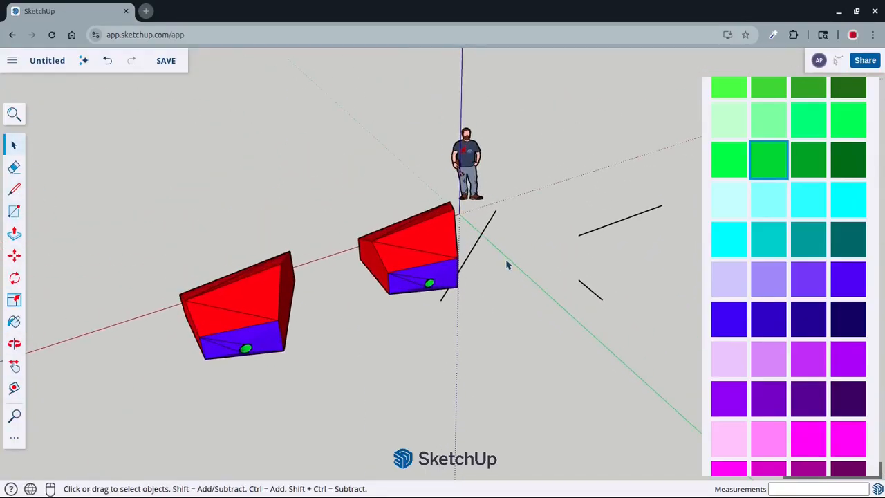